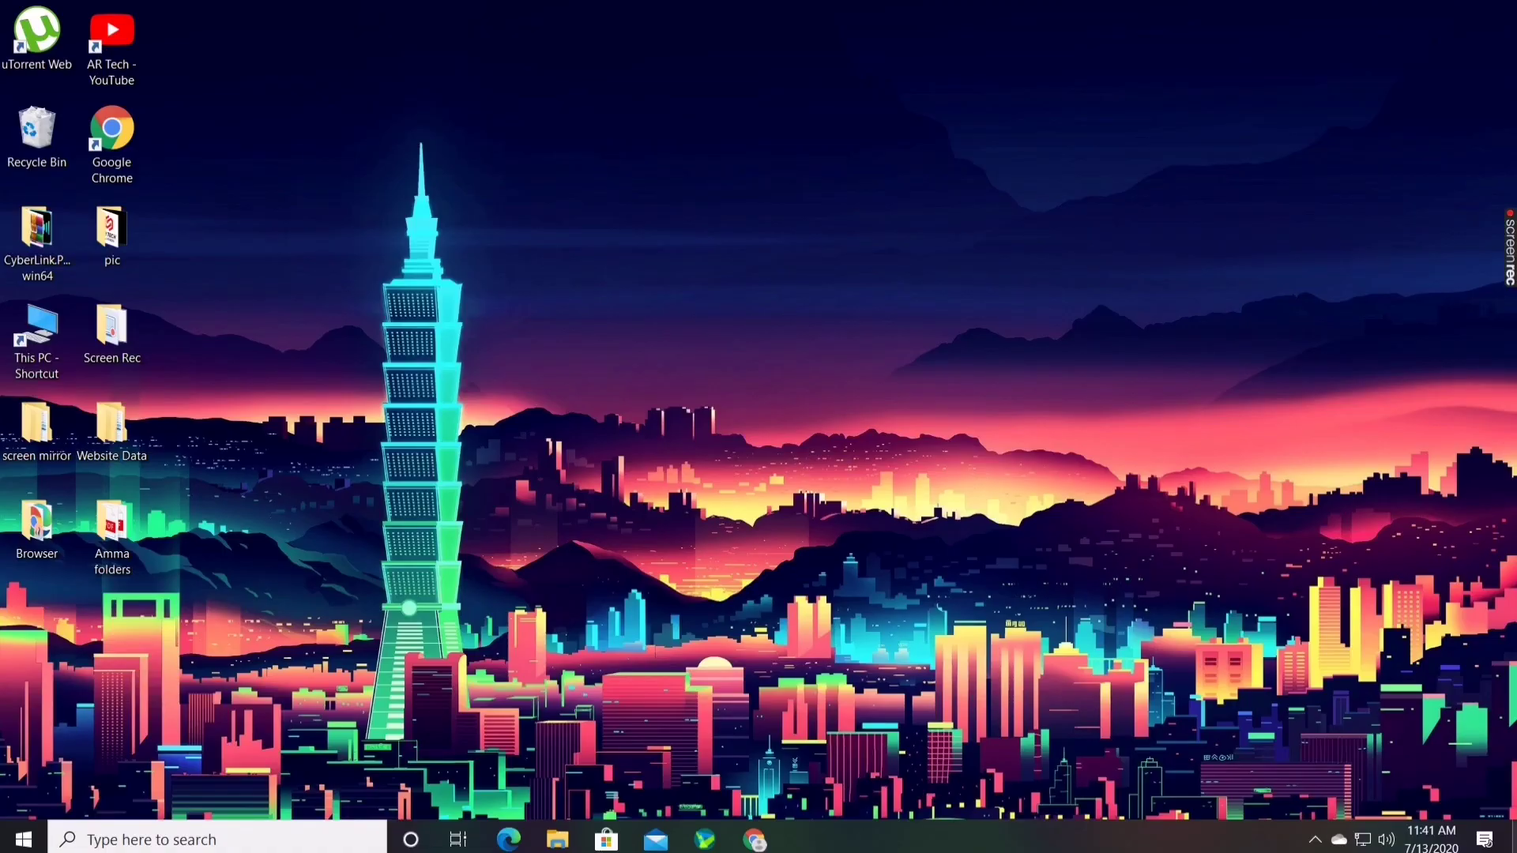
Launch Chrome and open Google Classroom from the Google apps list
click(772, 845)
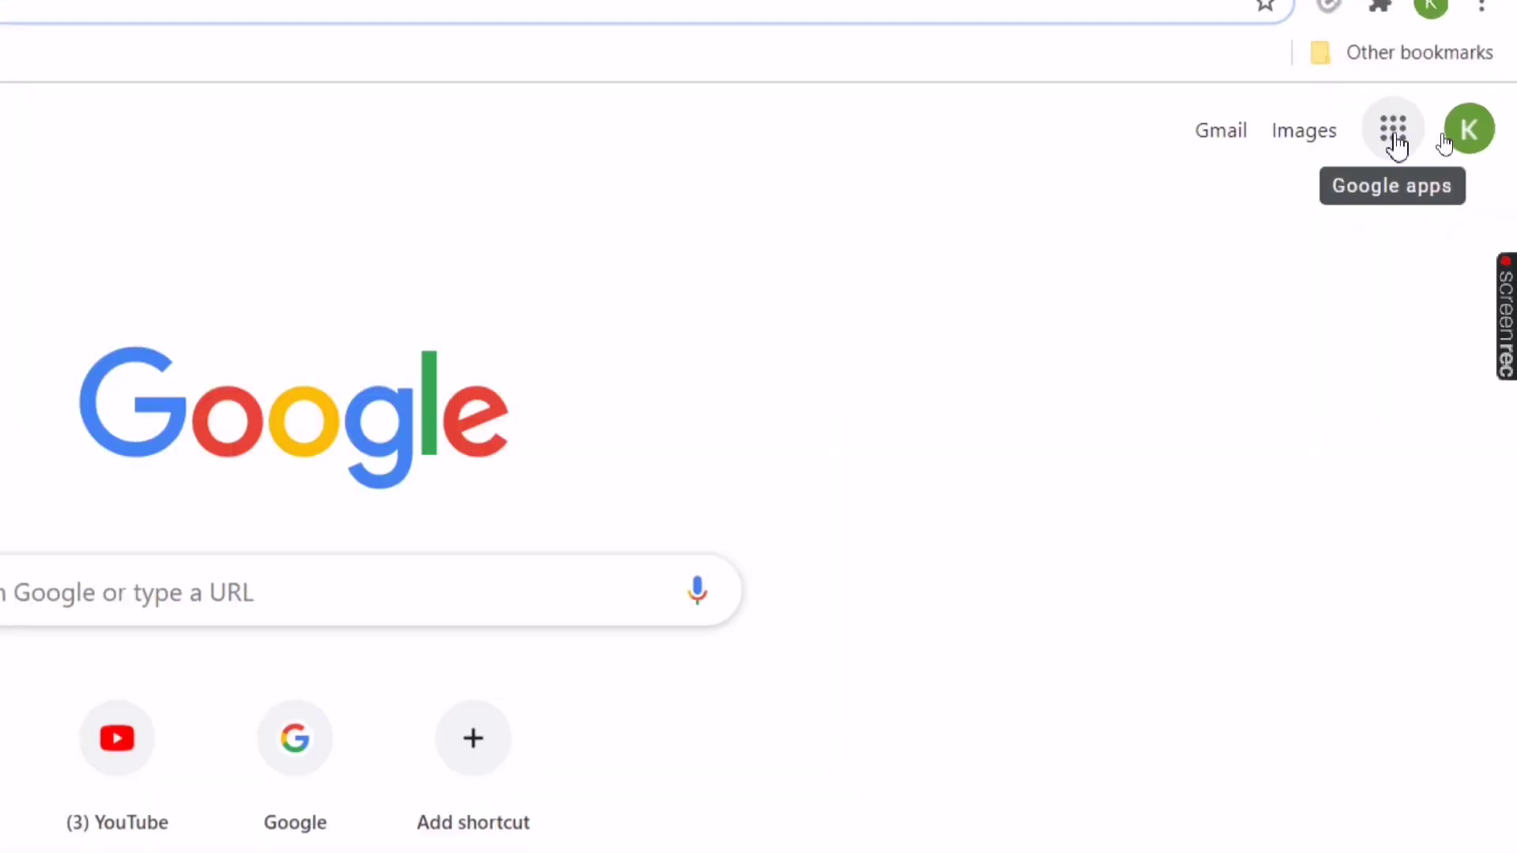
click(1362, 149)
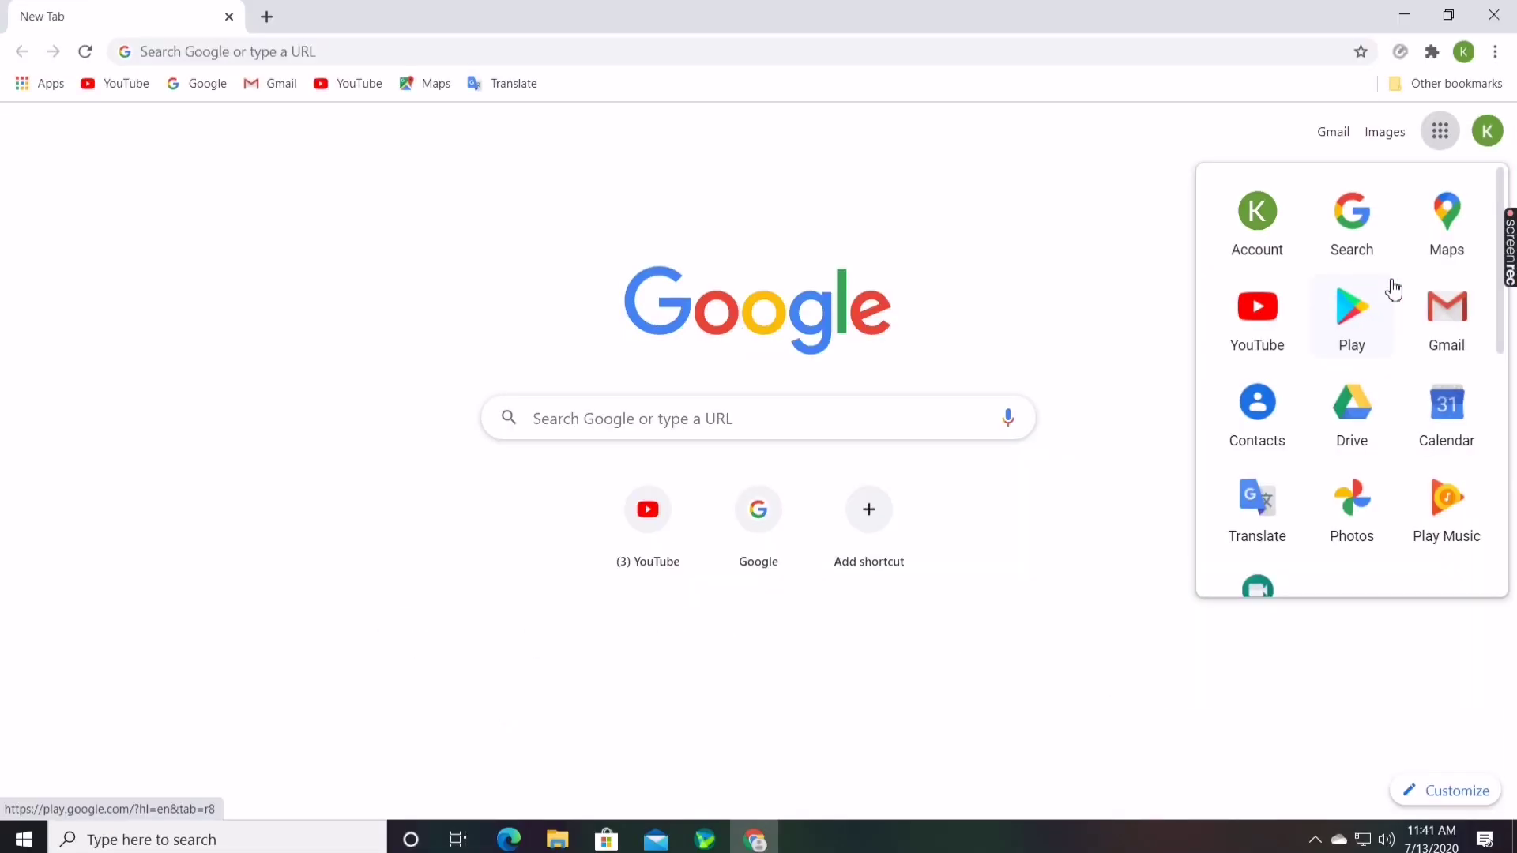
scroll(1263, 429, down, 3)
scroll(1387, 288, down, 1)
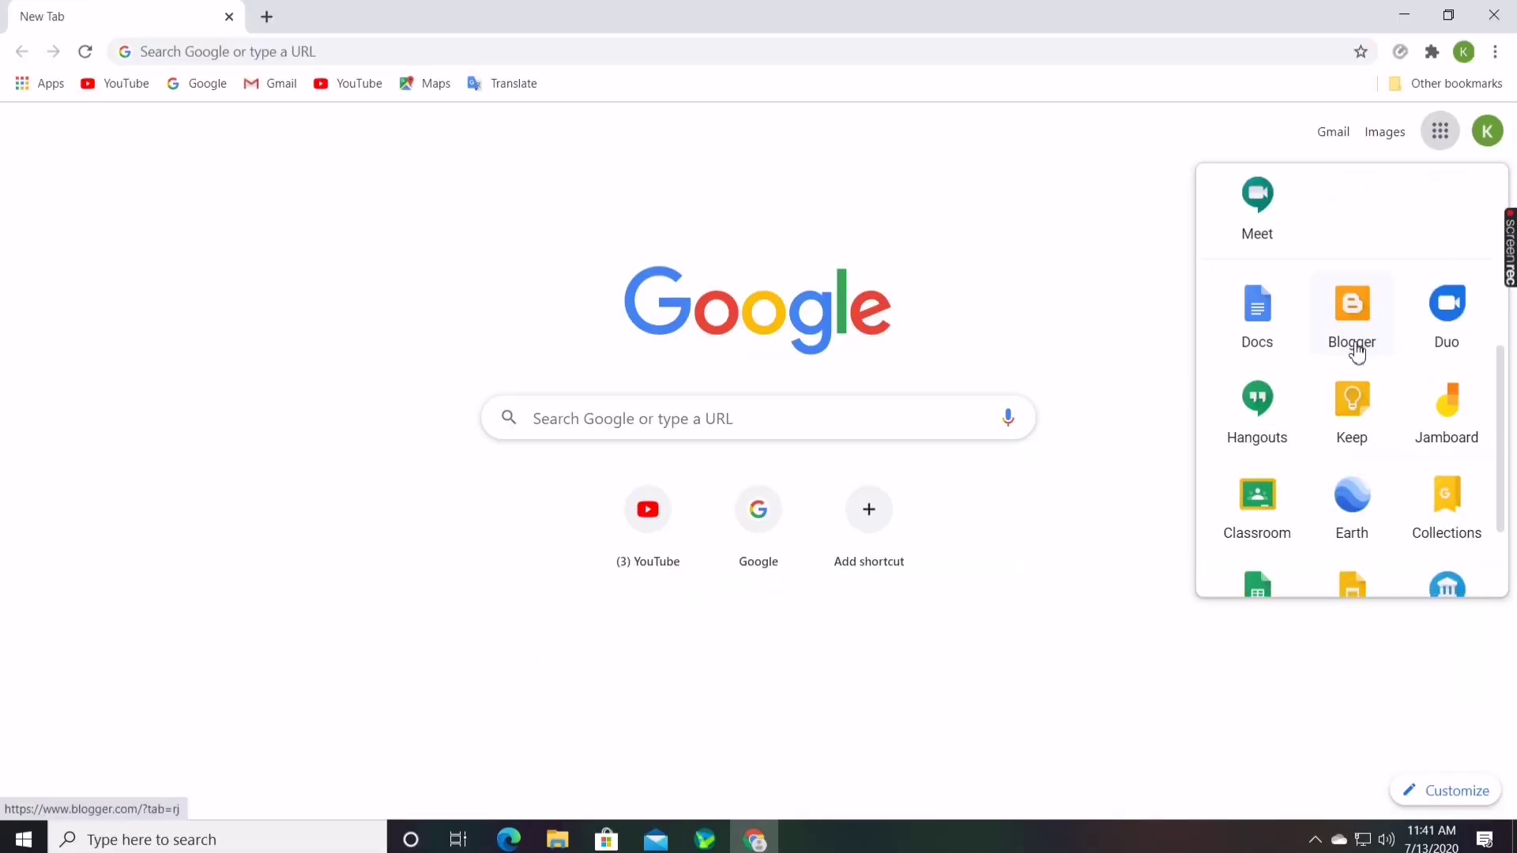
scroll(1354, 343, down, 2)
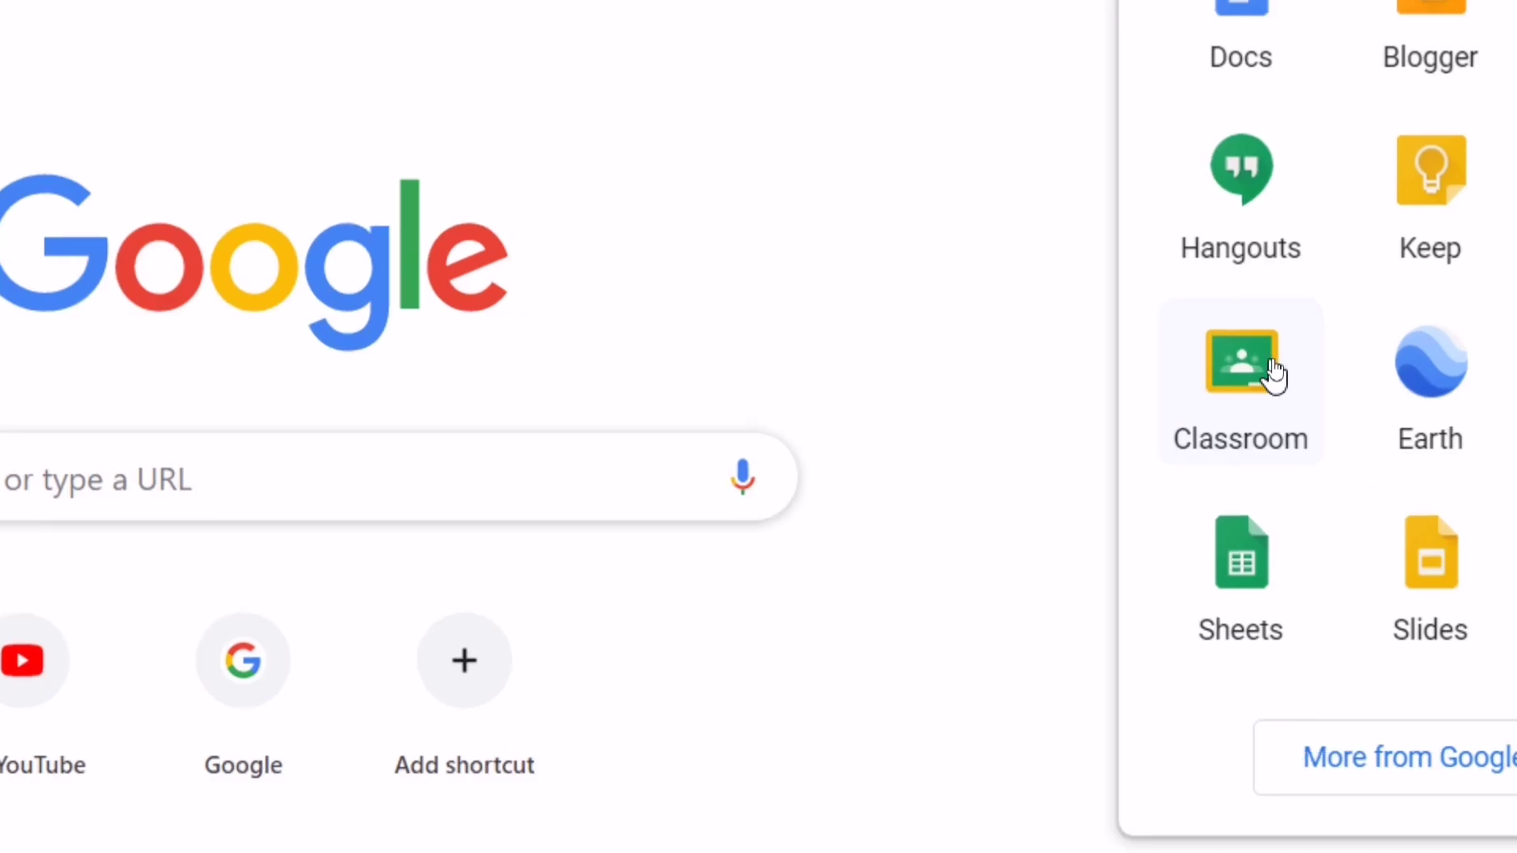
click(1274, 371)
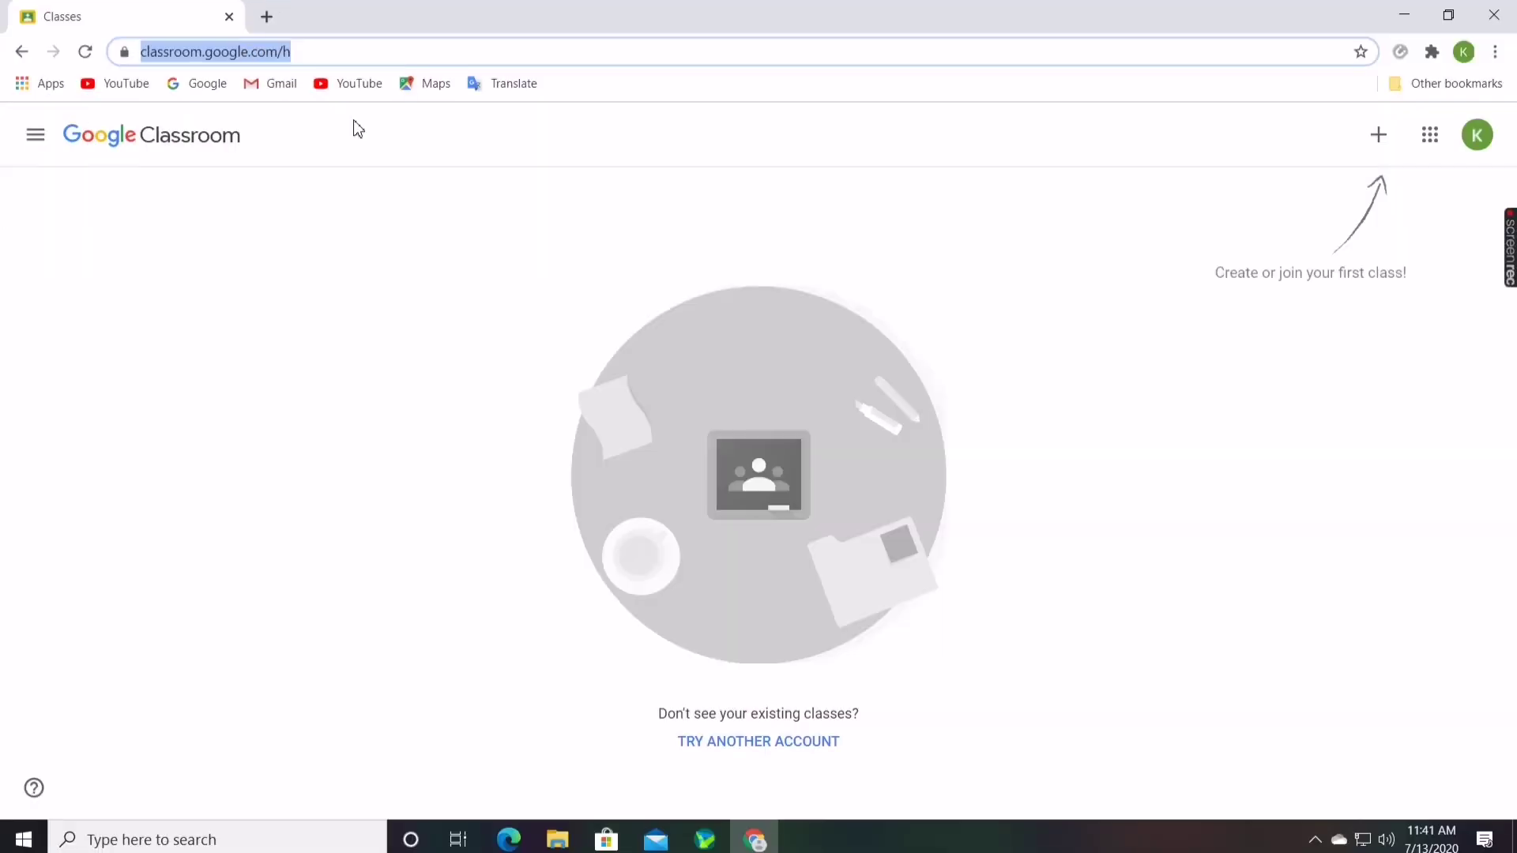
Choose Create class from the + menu on the empty Classes page
click(295, 279)
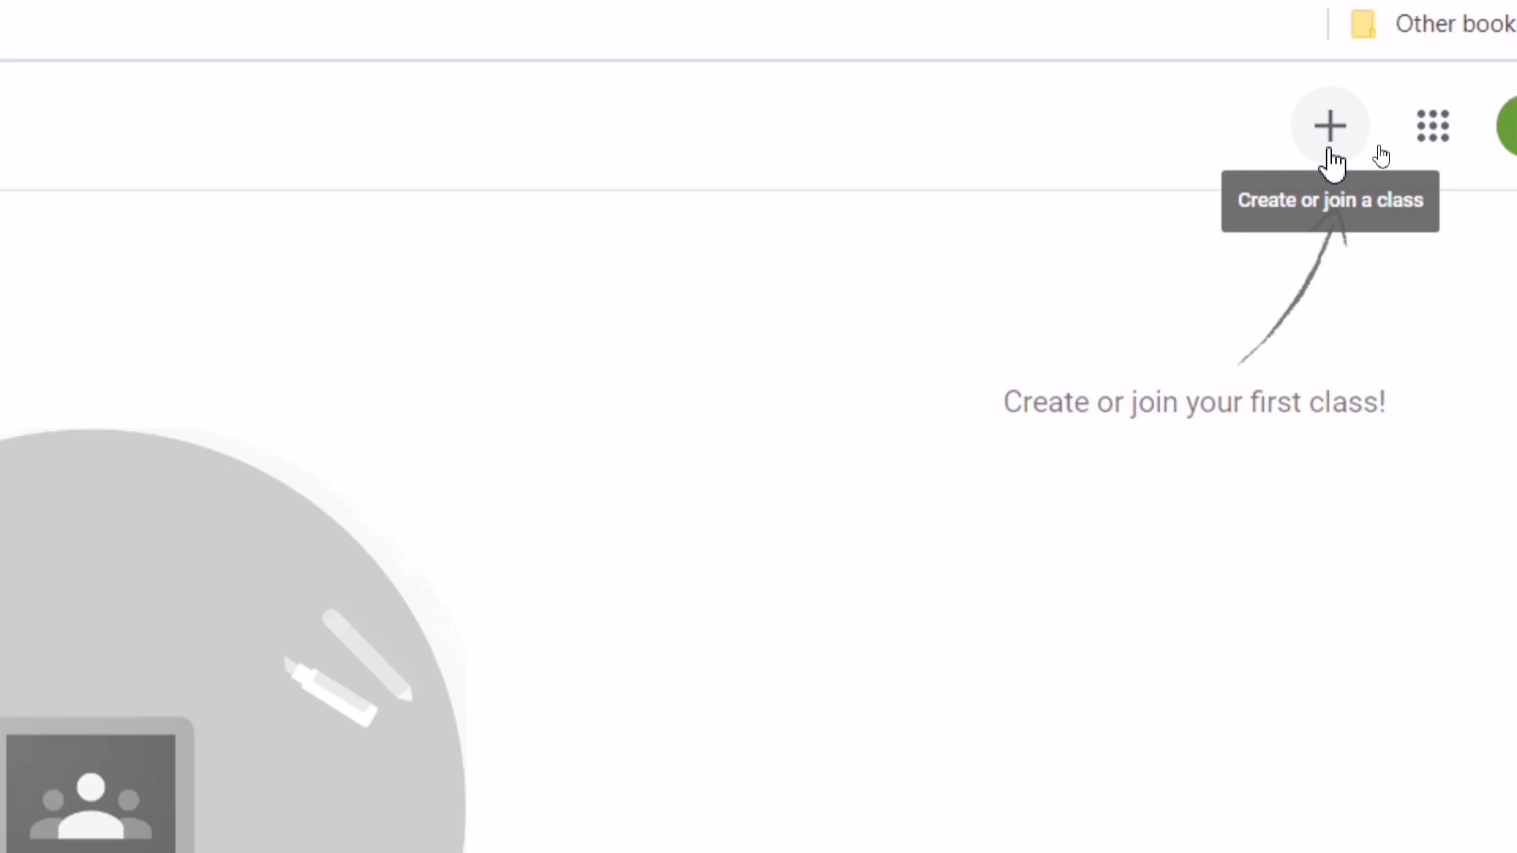
click(1327, 139)
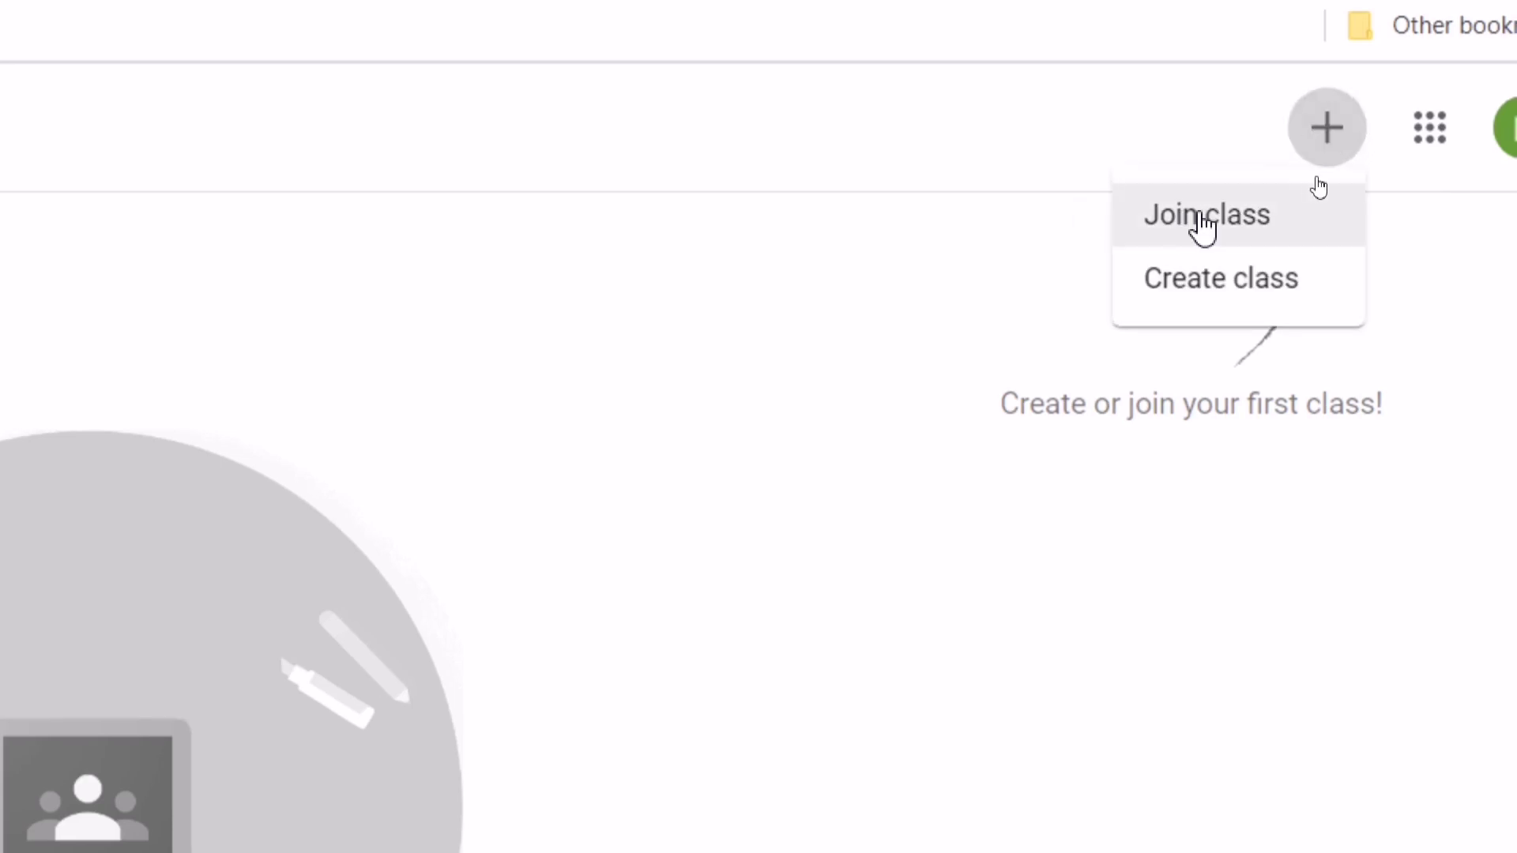
click(1248, 291)
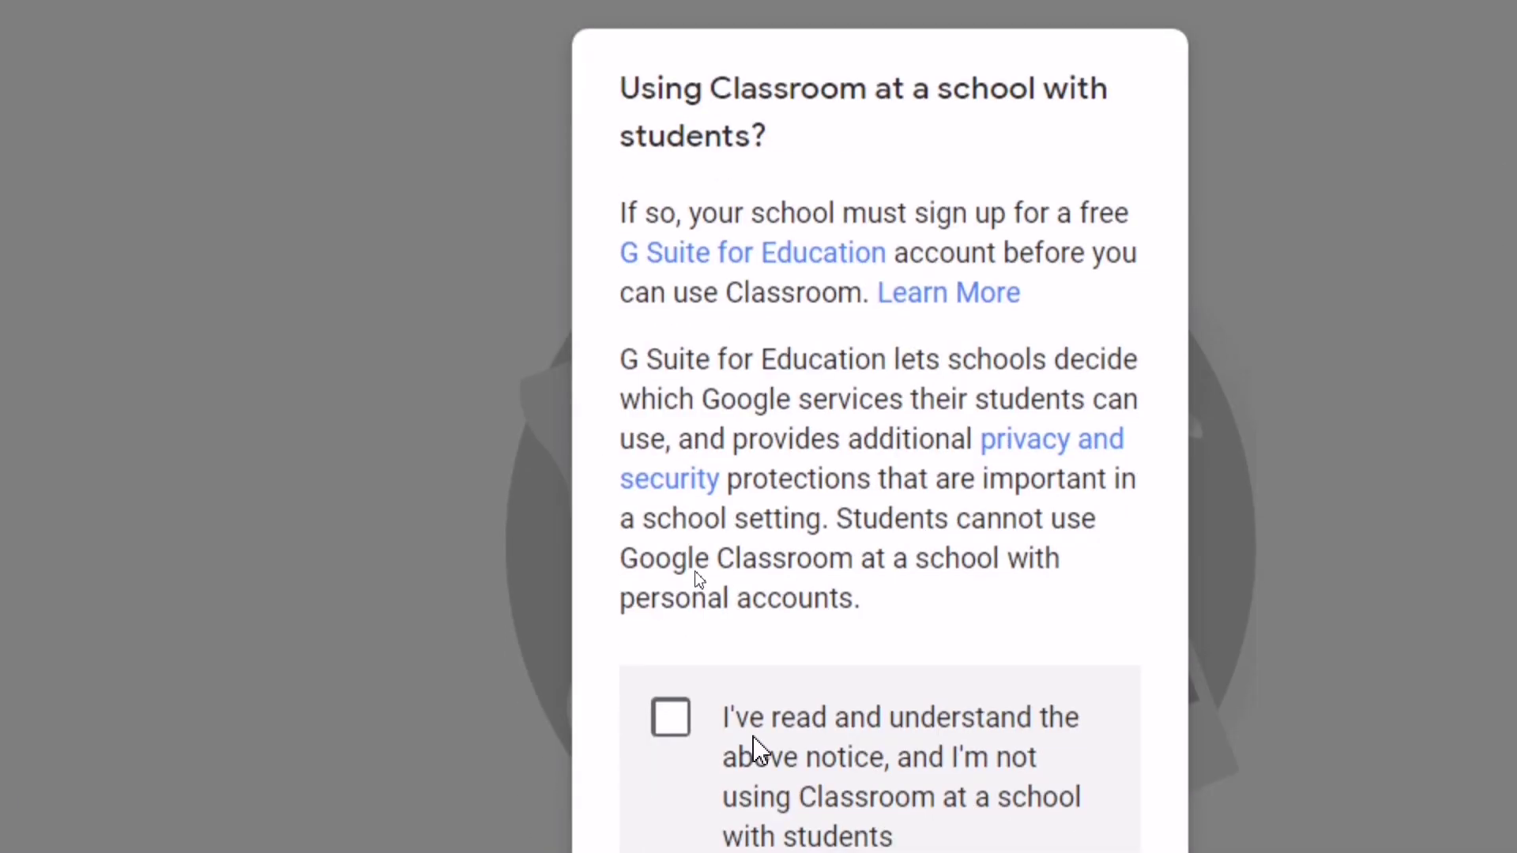
Acknowledge the school-use notice and create class 10, section A, subject Math, room 10
click(671, 719)
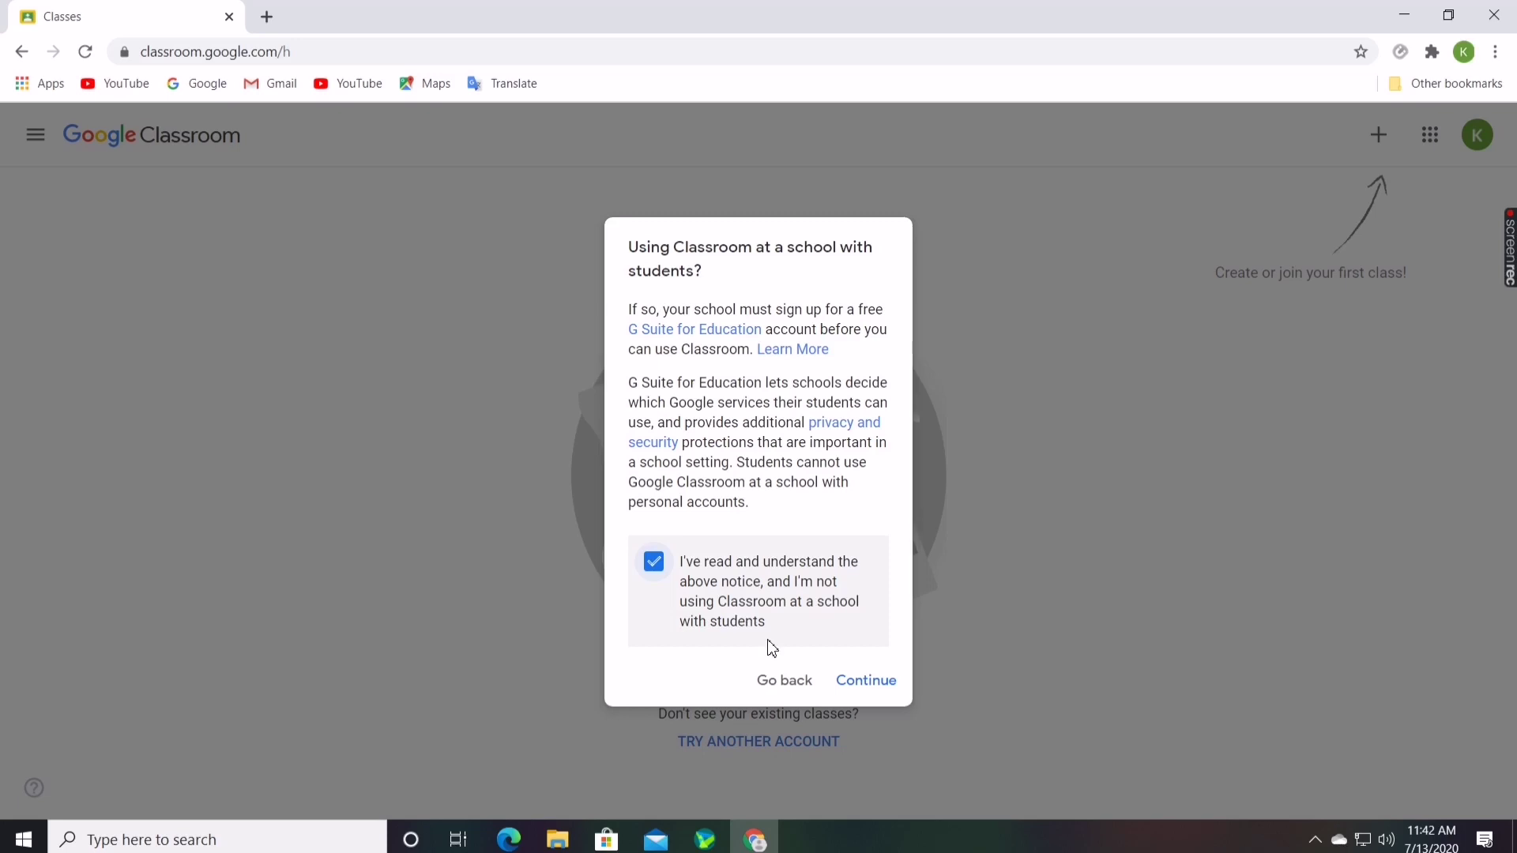
click(882, 685)
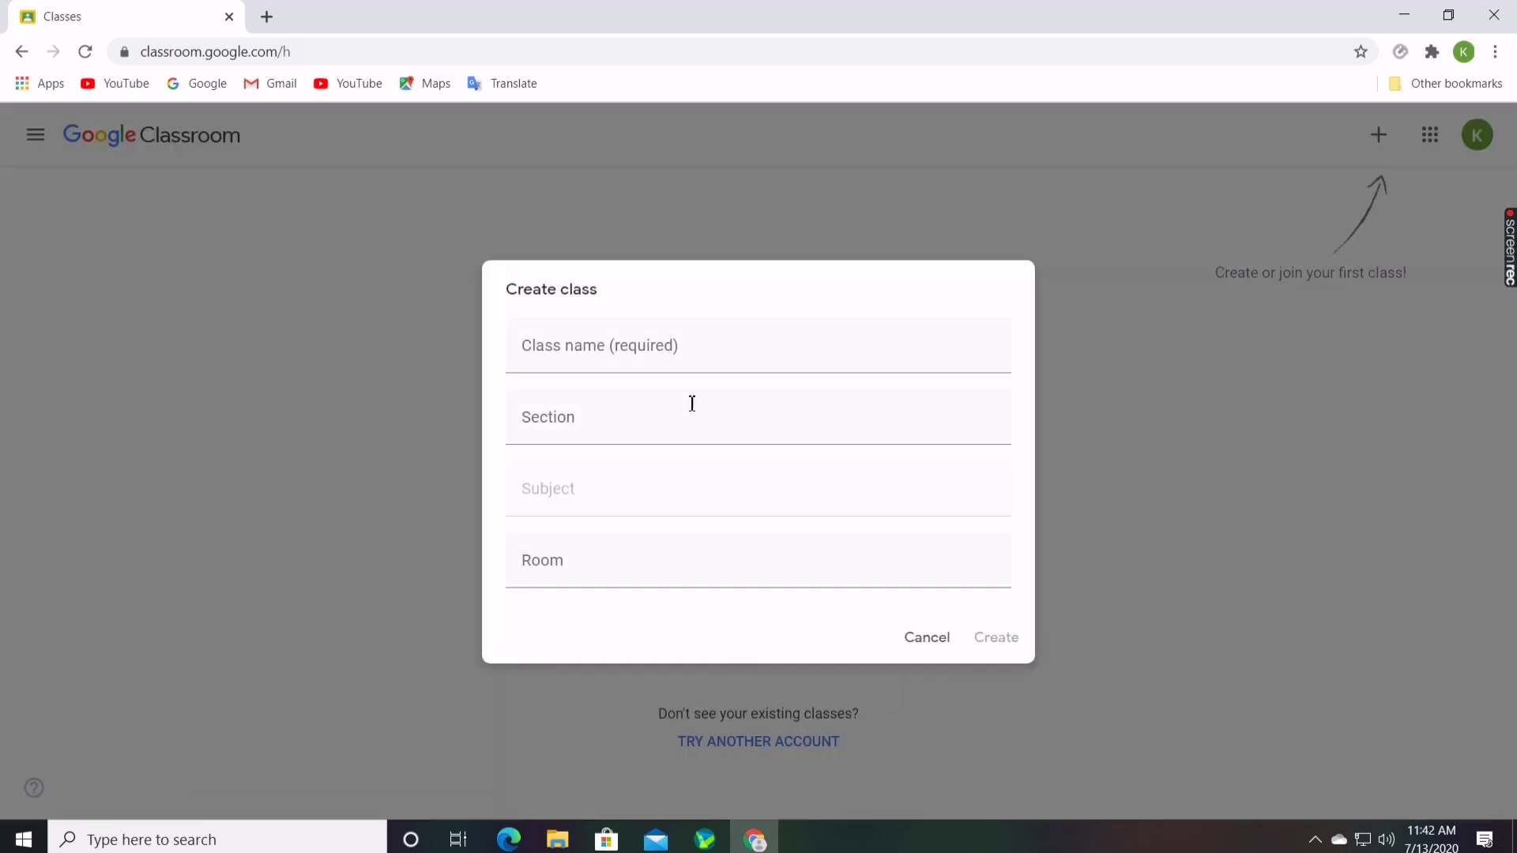
click(613, 361)
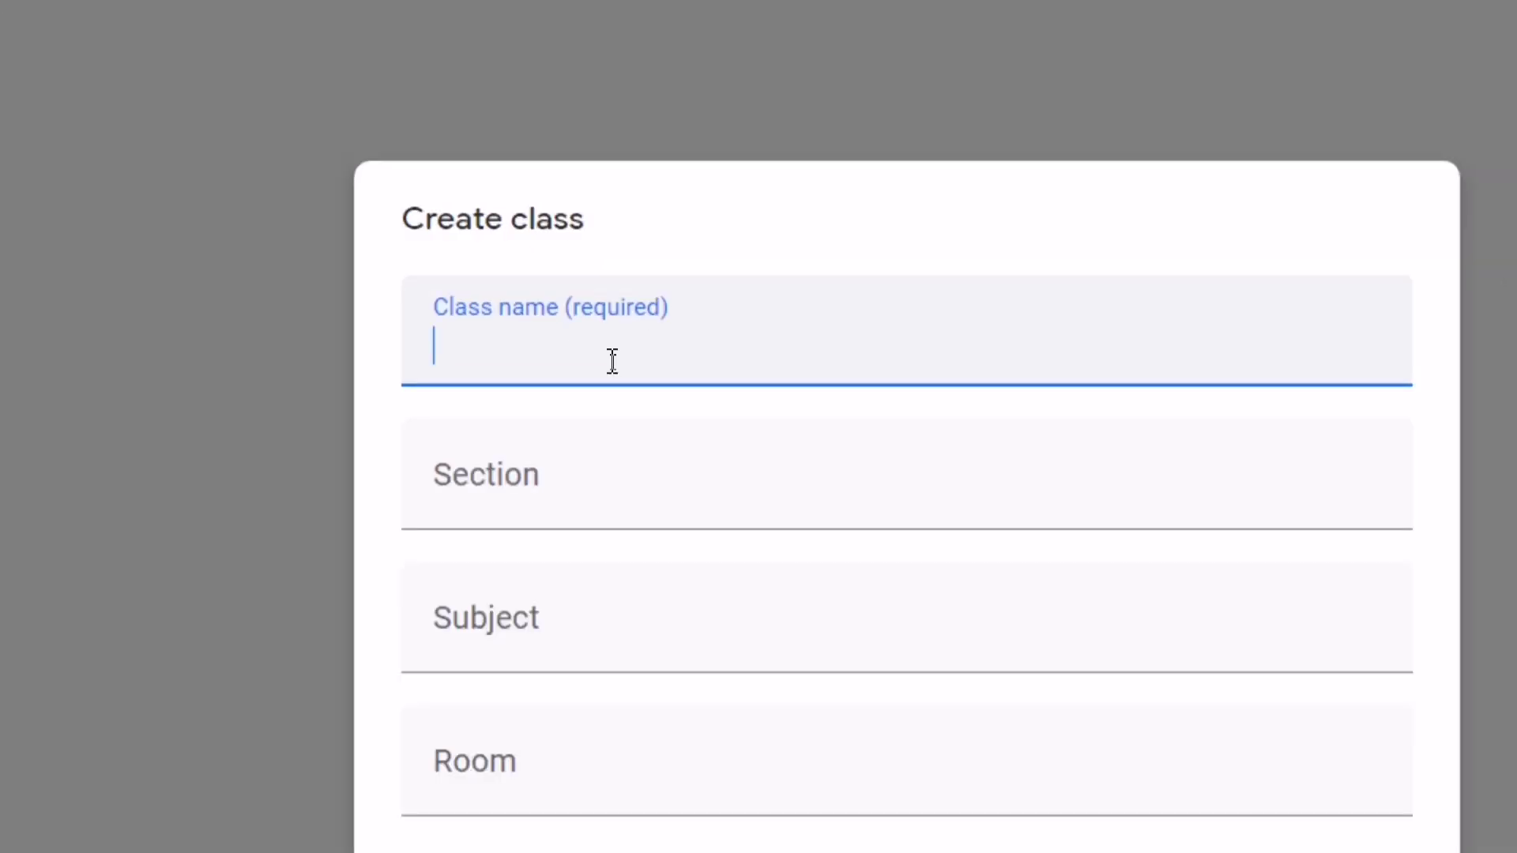
text(1)
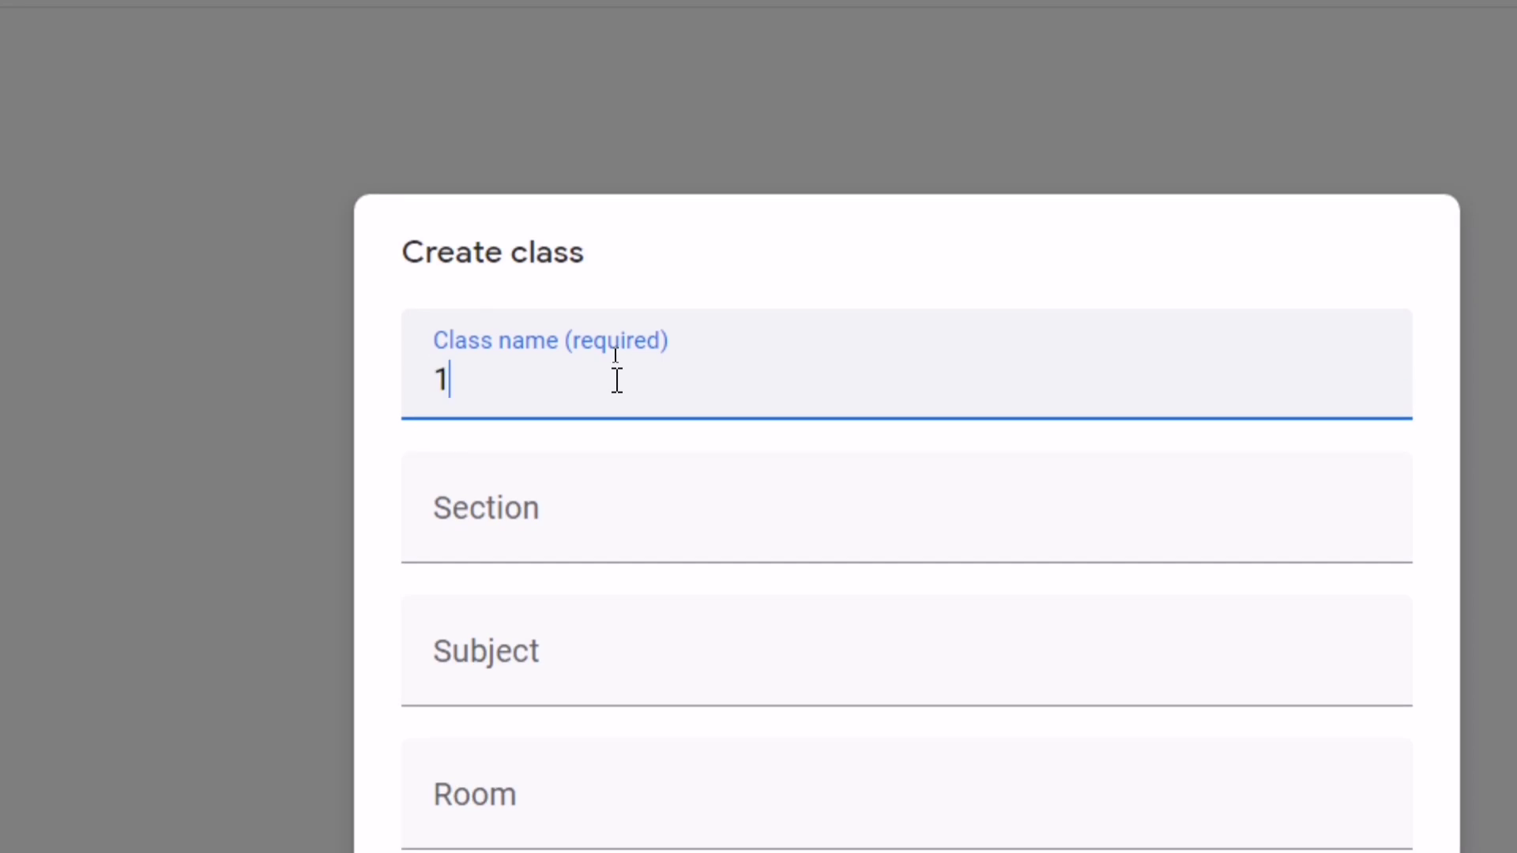
text(0)
click(552, 500)
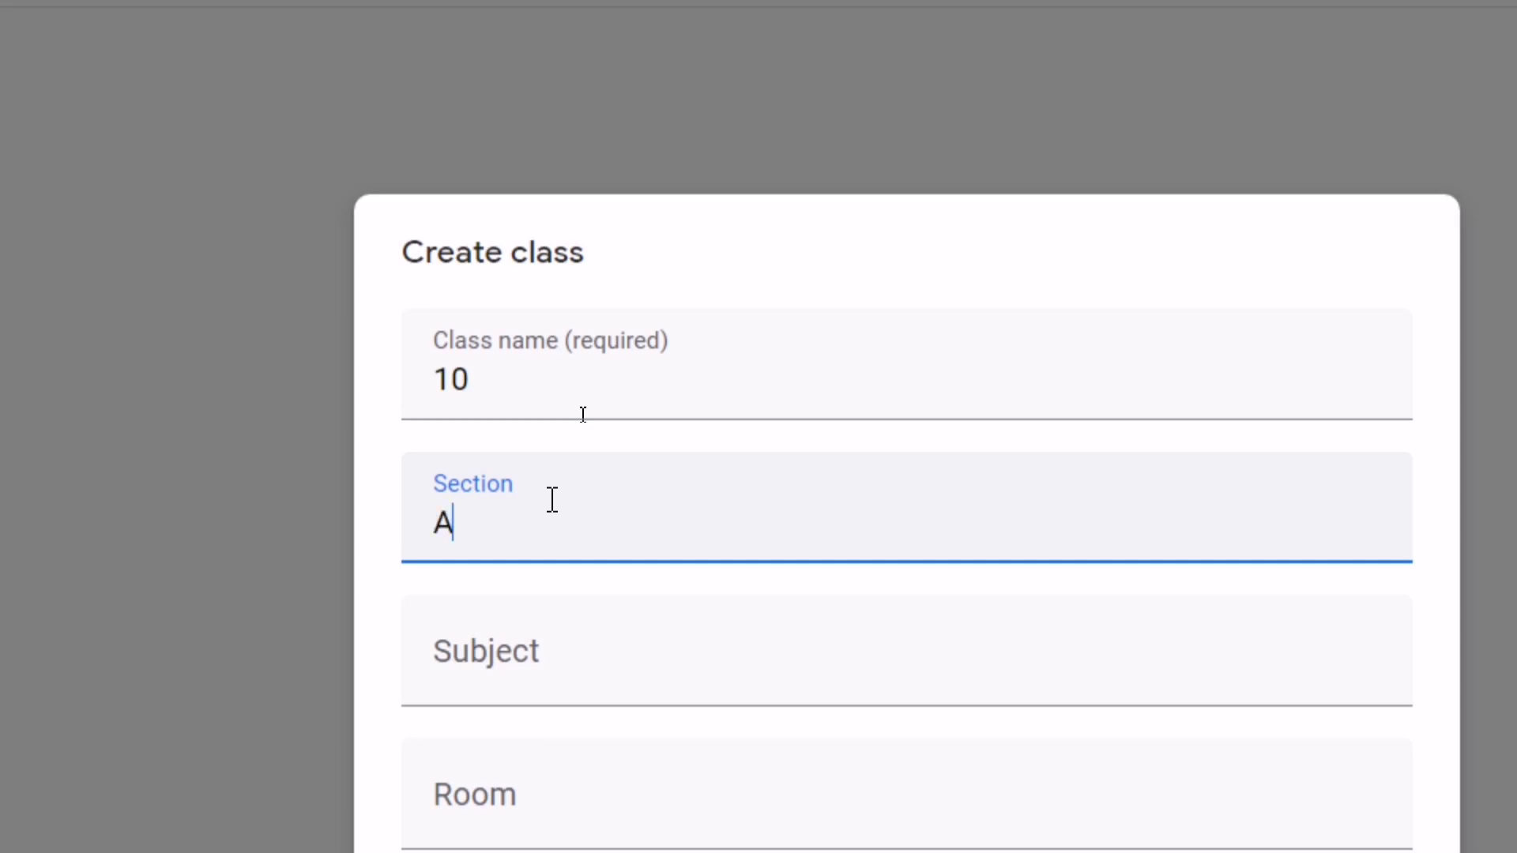
click(589, 669)
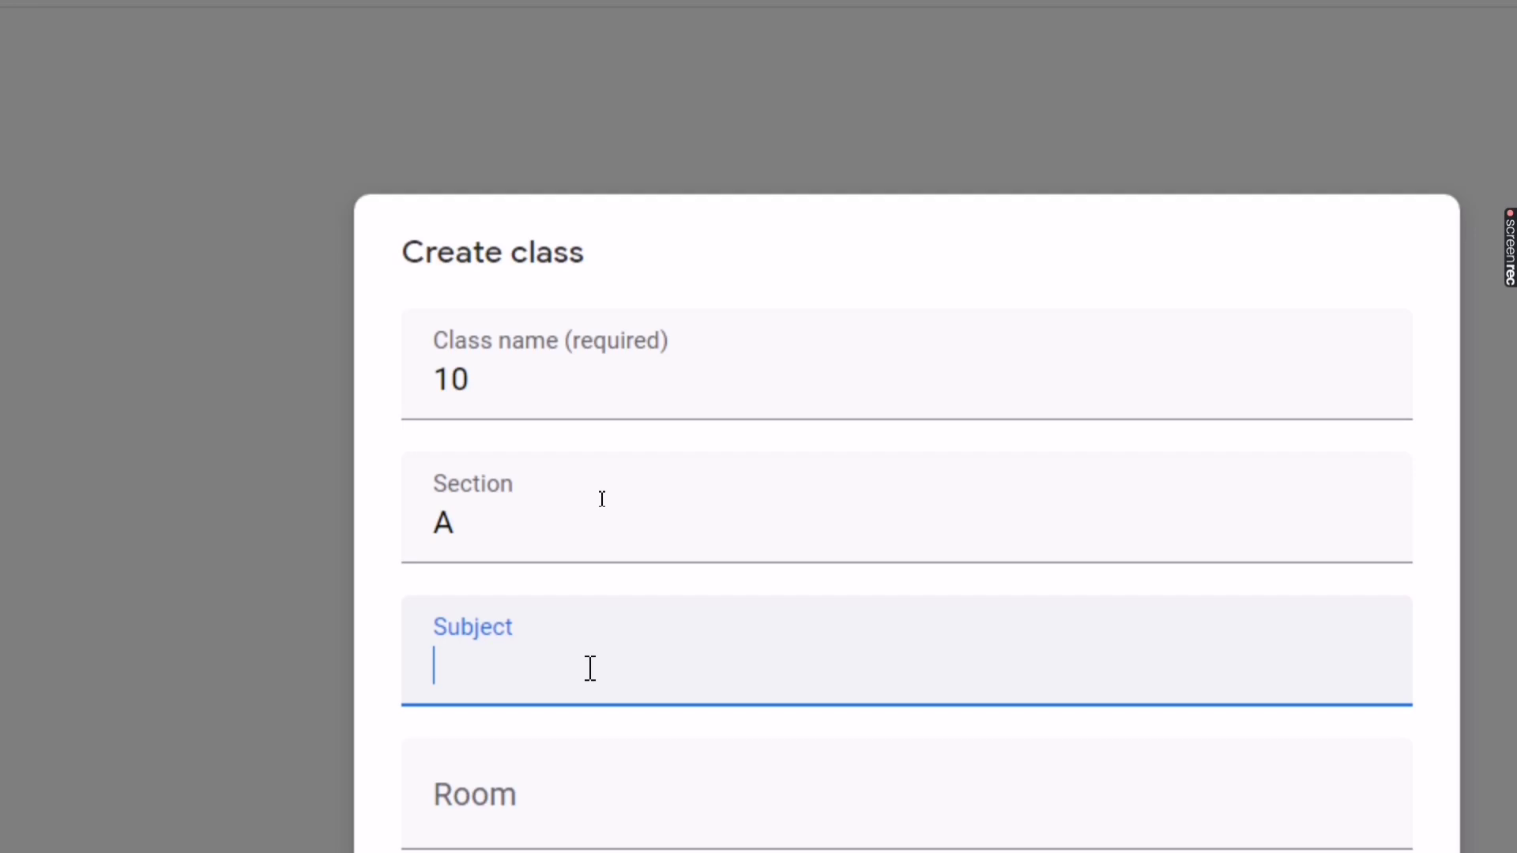
text(Math)
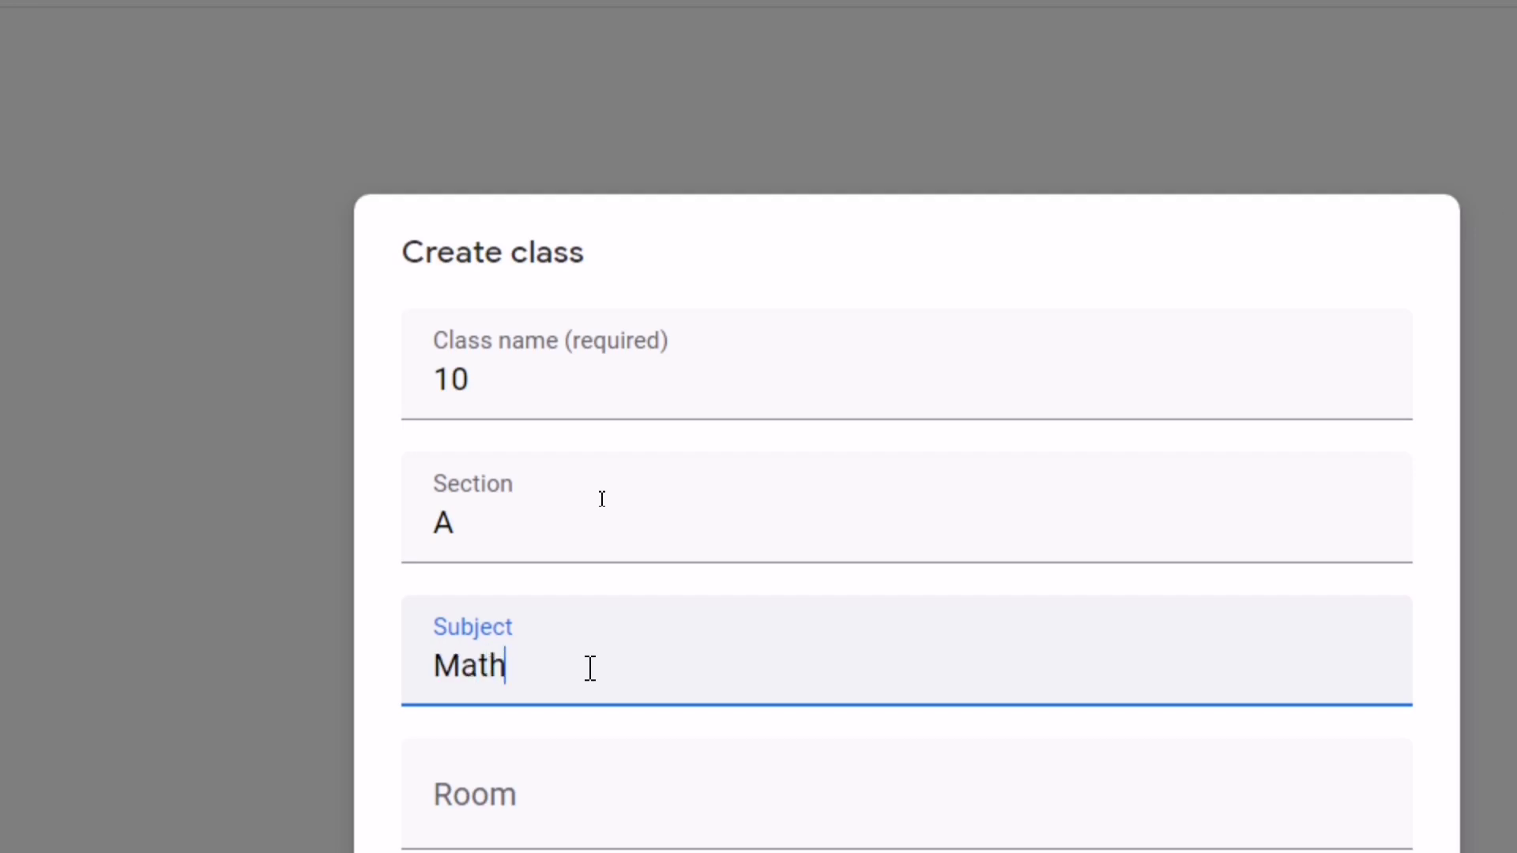
scroll(553, 743, down, 1)
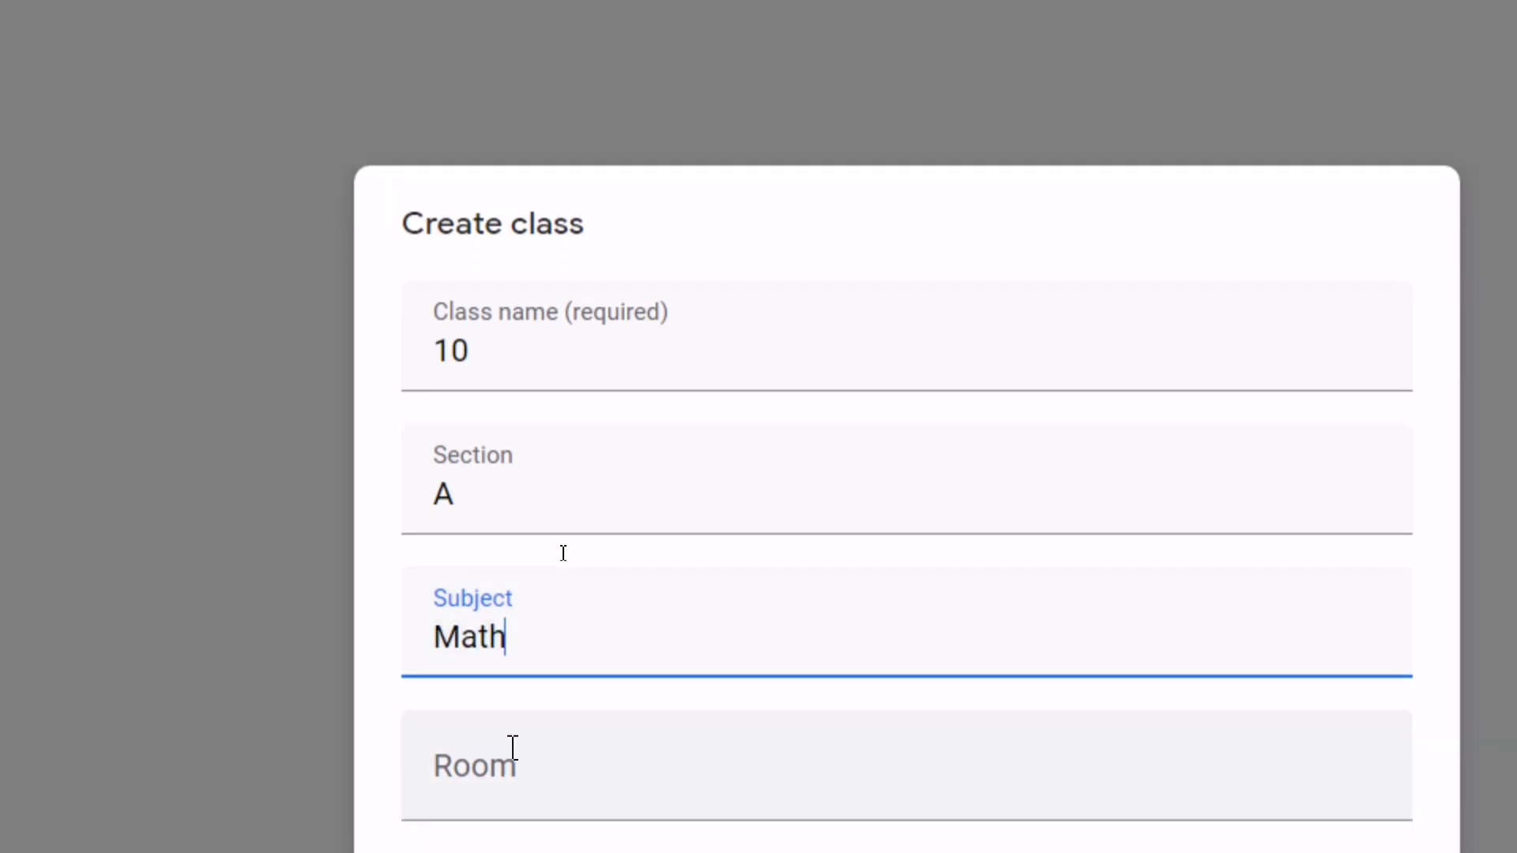
click(518, 749)
scroll(679, 632, down, 3)
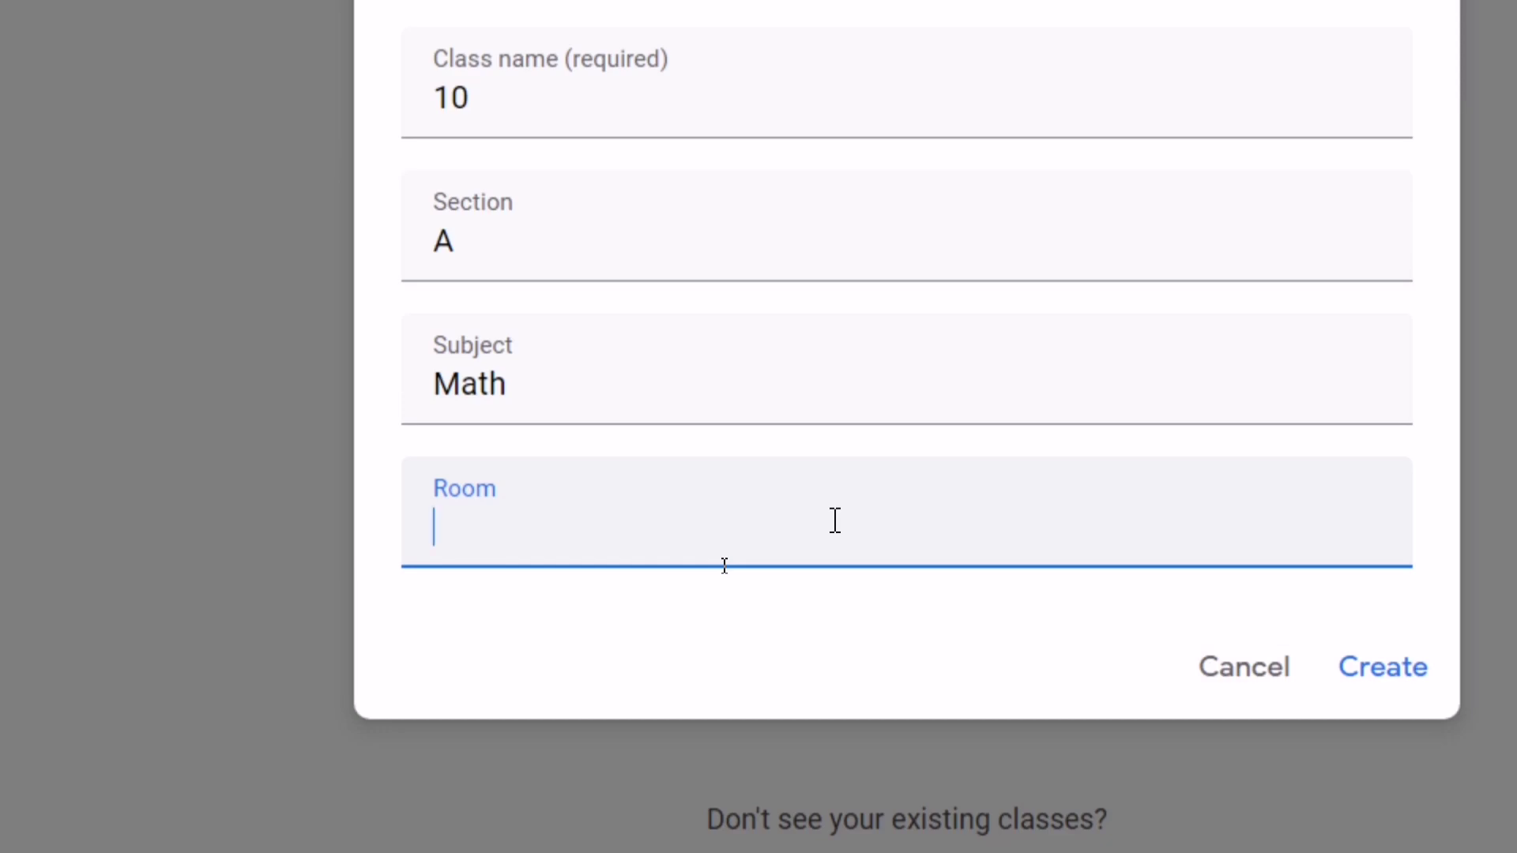
text(10)
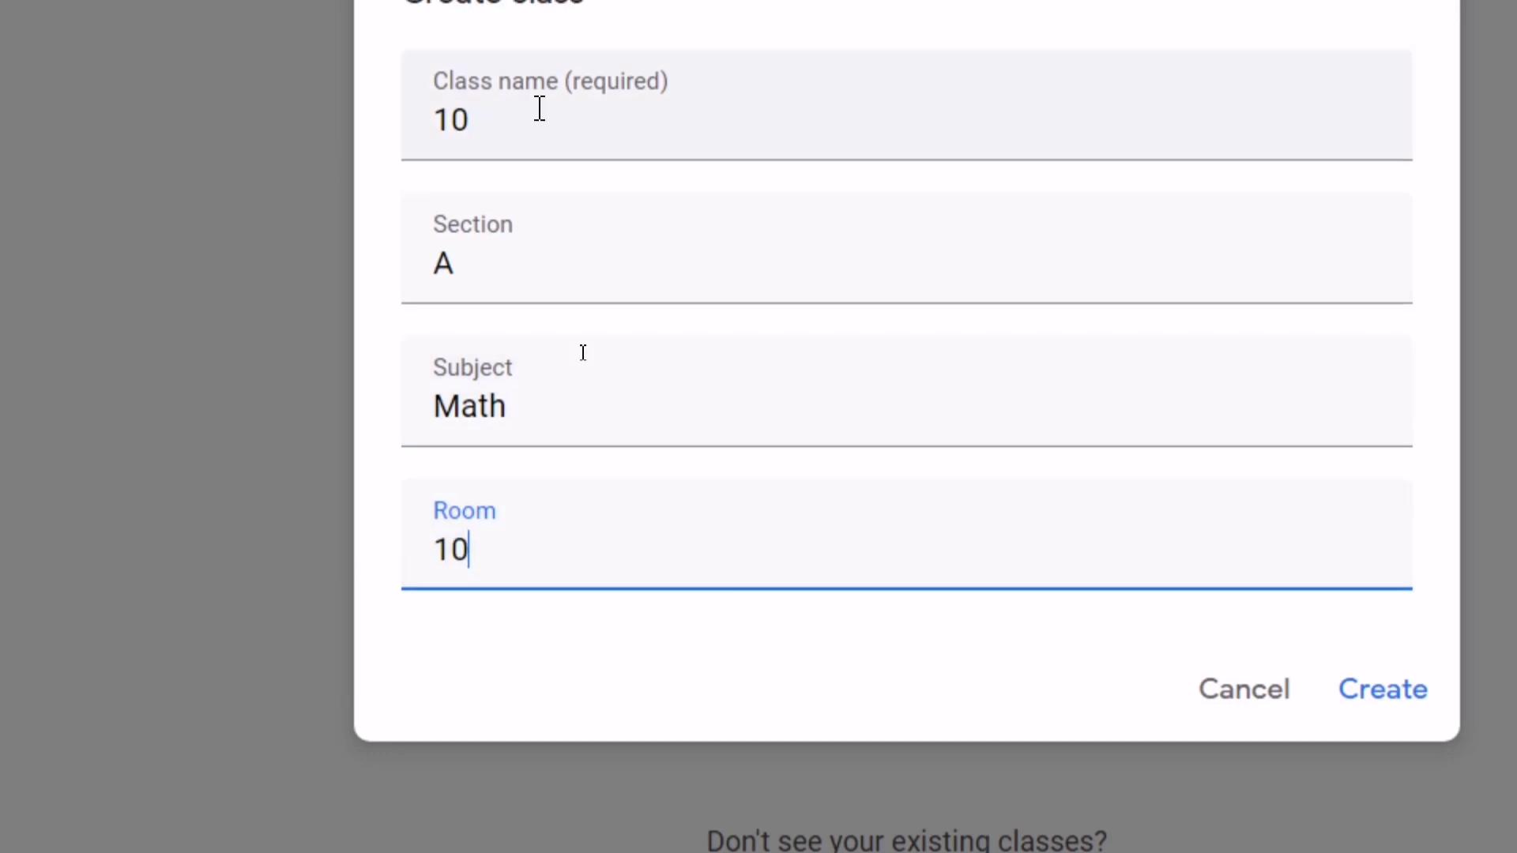
click(1307, 693)
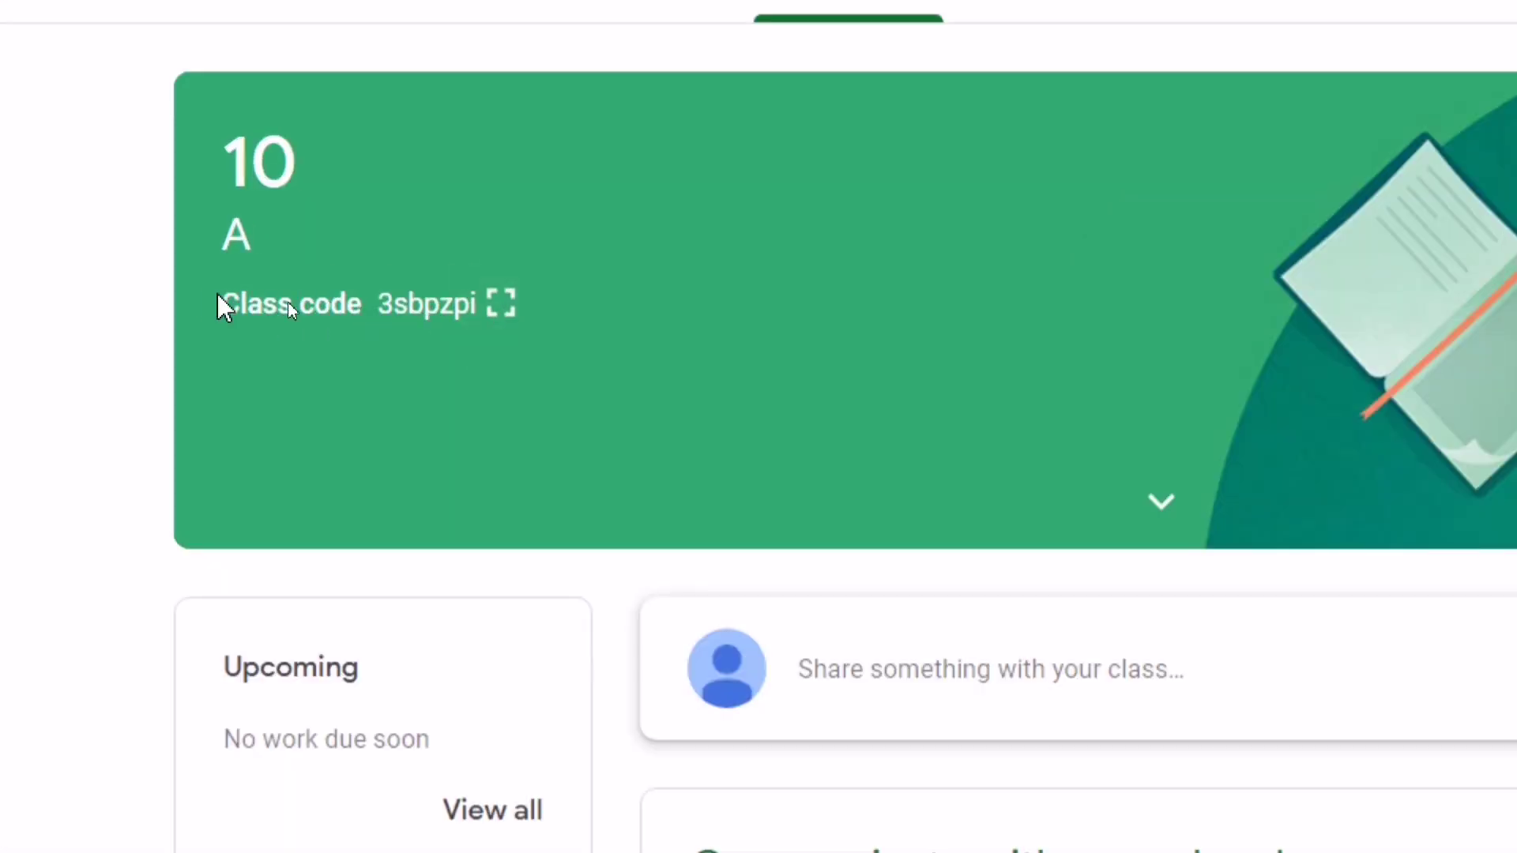
Copy the class code from its enlarged display, then close the display
drag(221, 304, 480, 322)
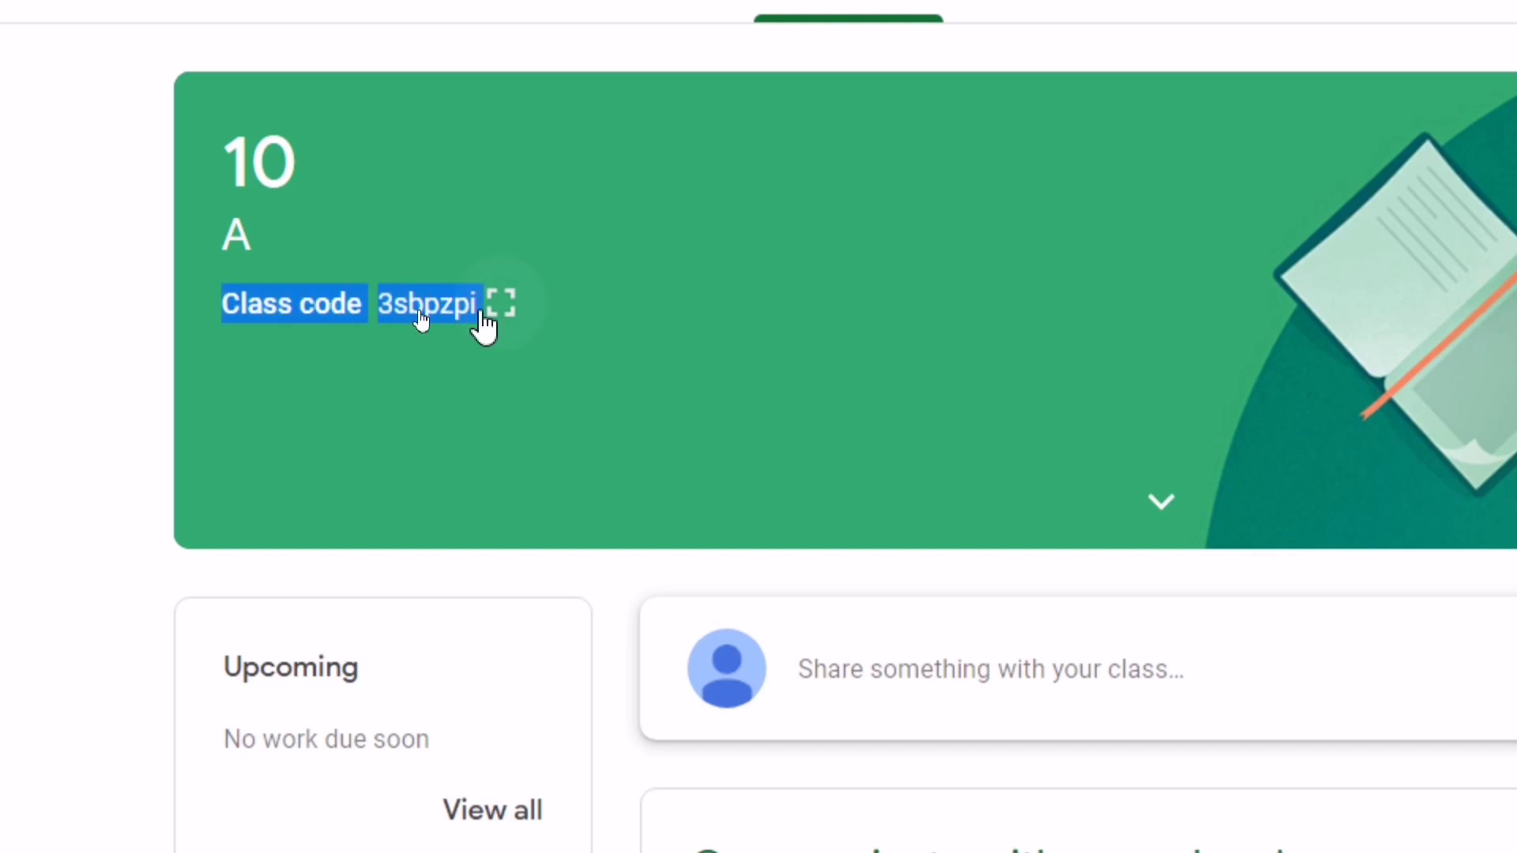
click(483, 324)
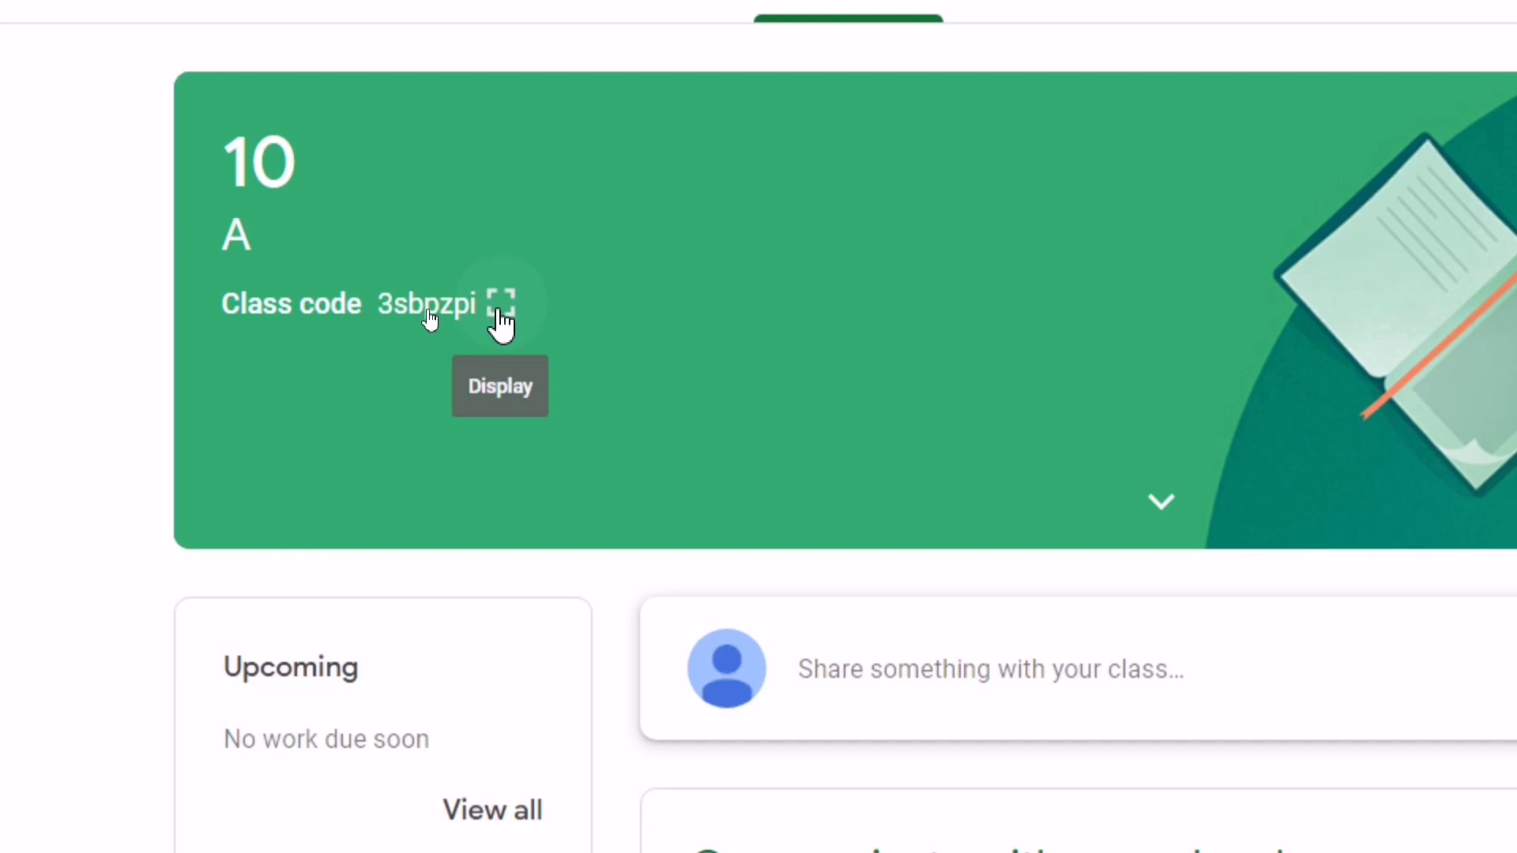
click(500, 312)
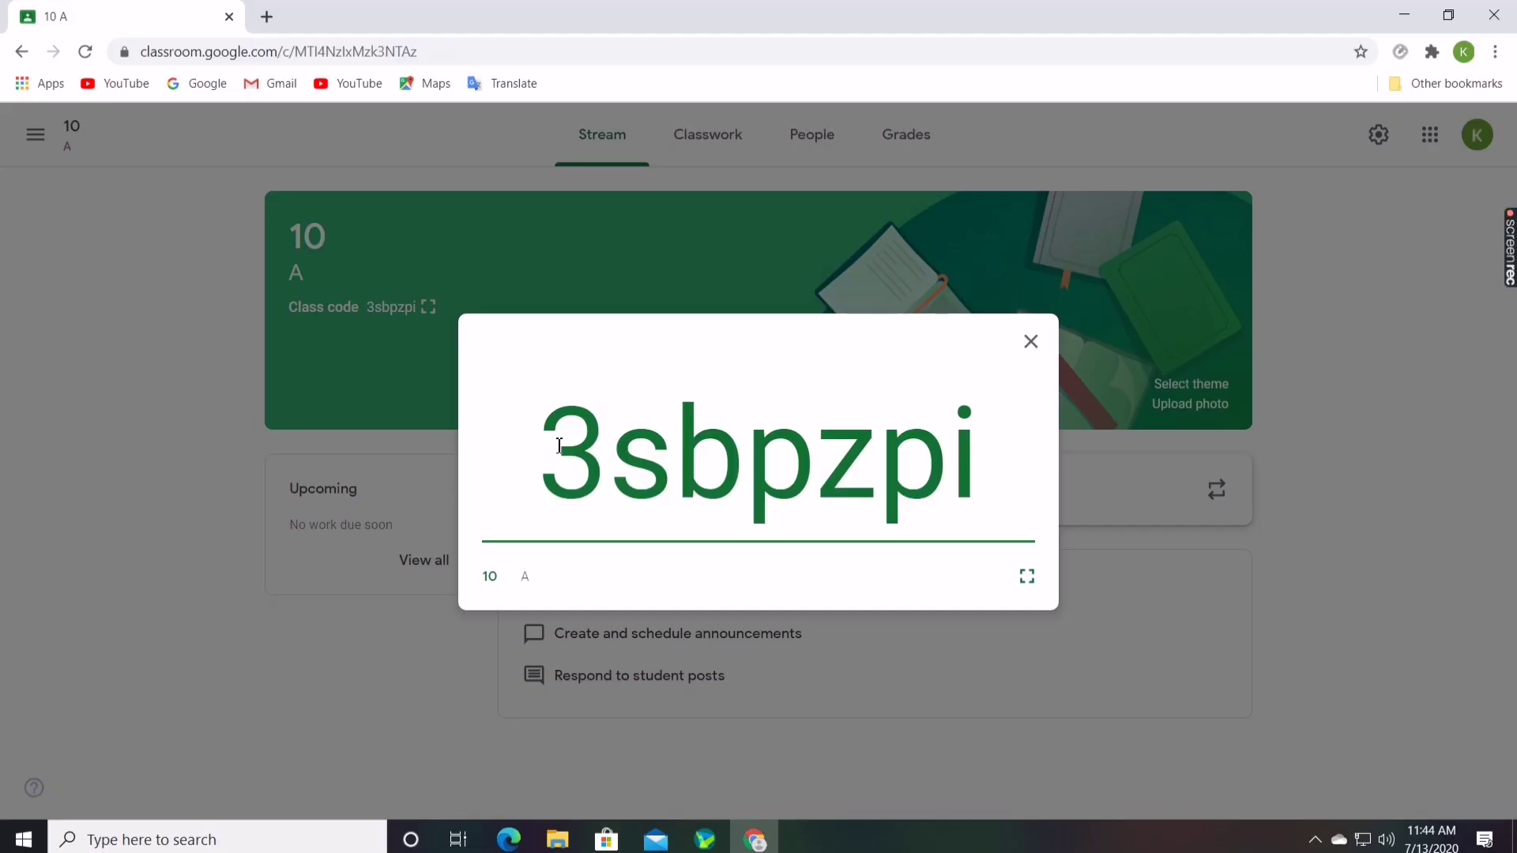
drag(559, 446, 982, 470)
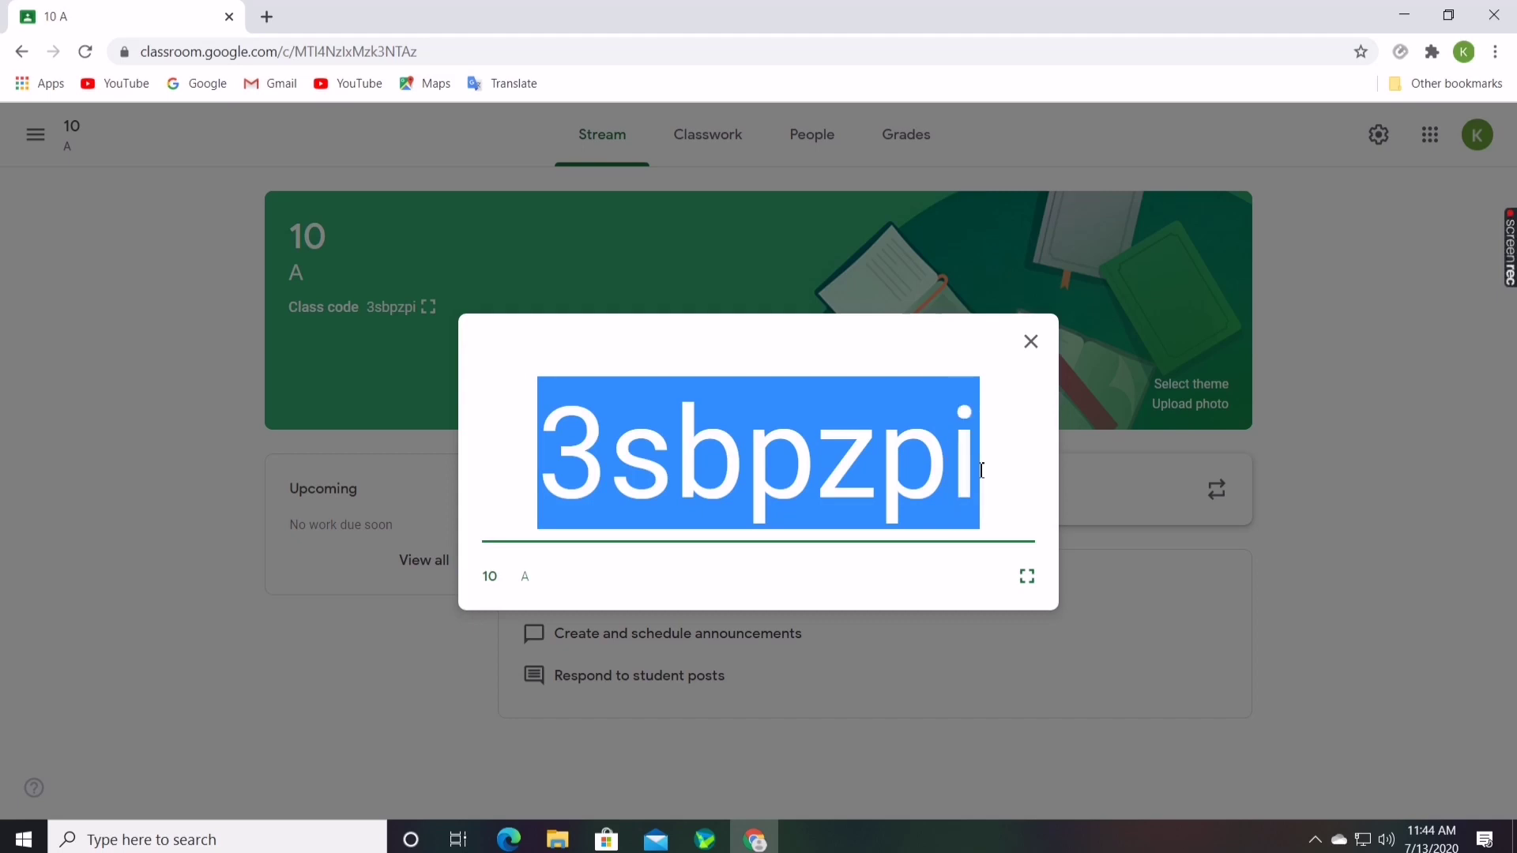
right_click(865, 461)
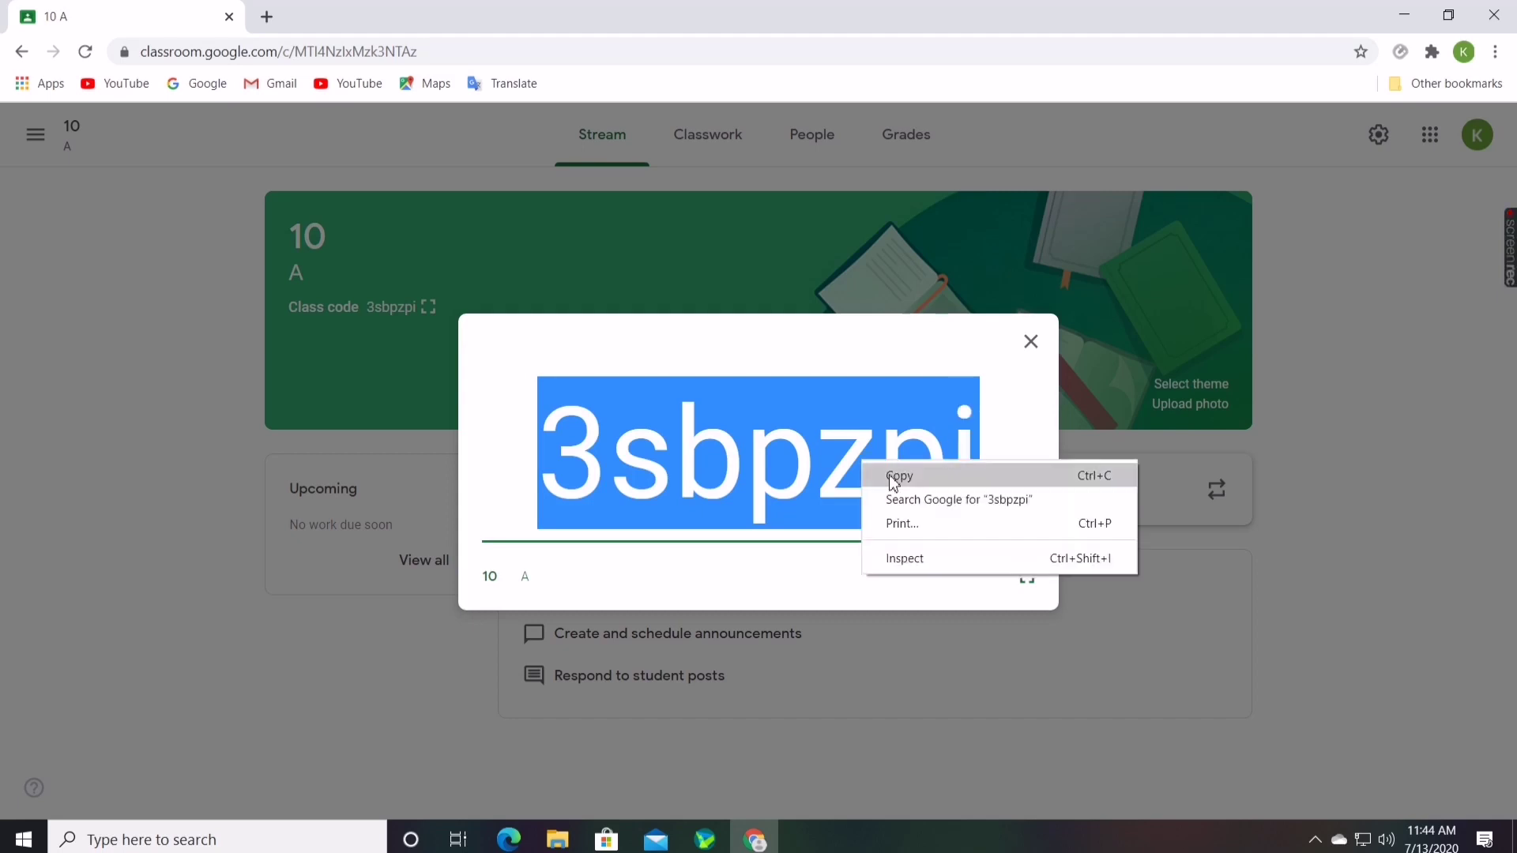
click(891, 479)
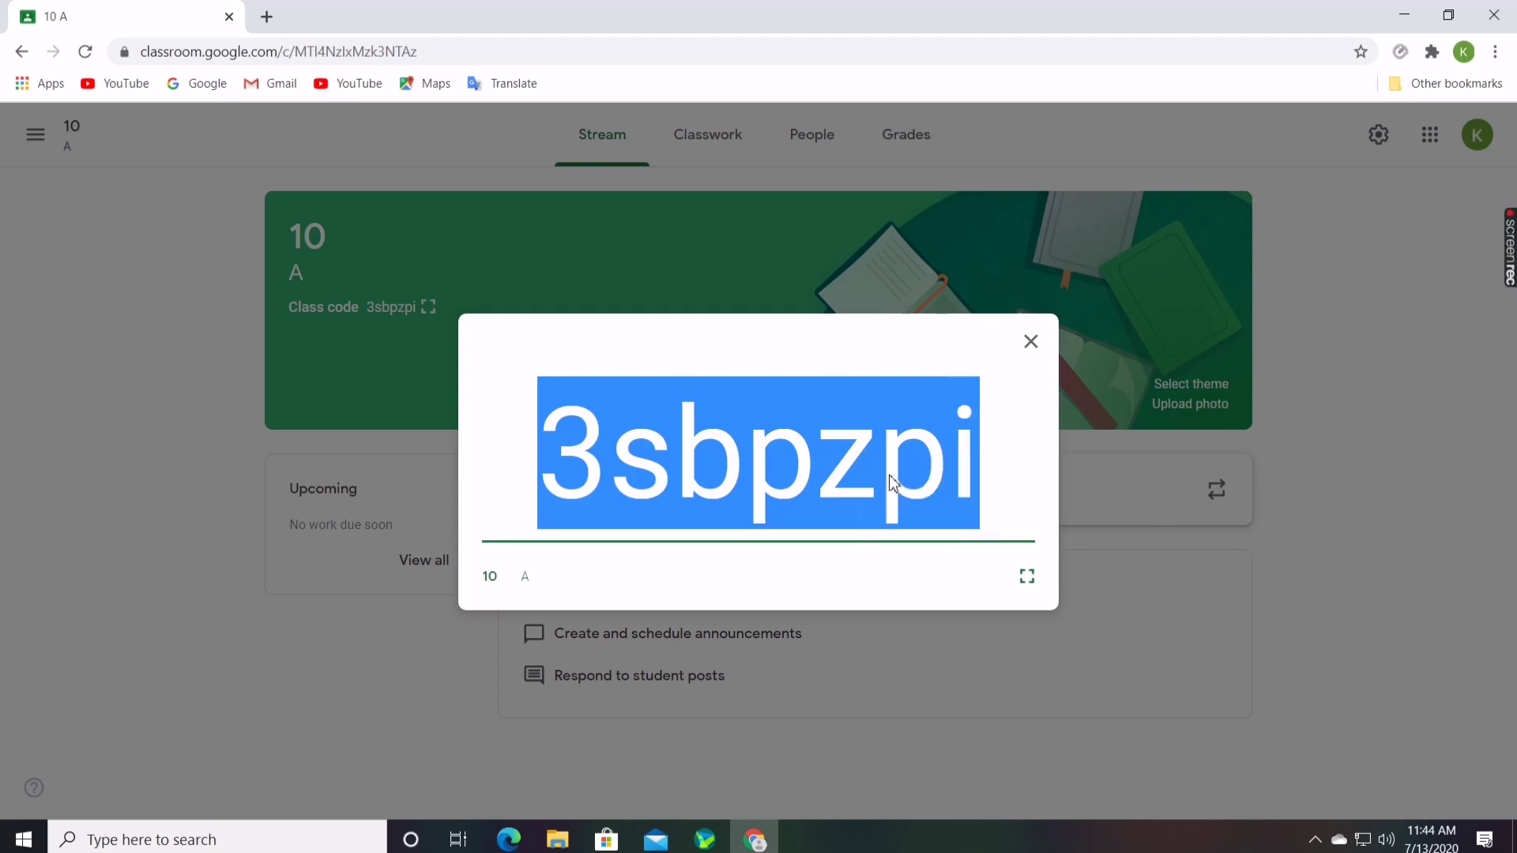
click(1041, 349)
Paste and send the class code in the WhatsApp chat, then return to Classroom
mouse_move(1506, 268)
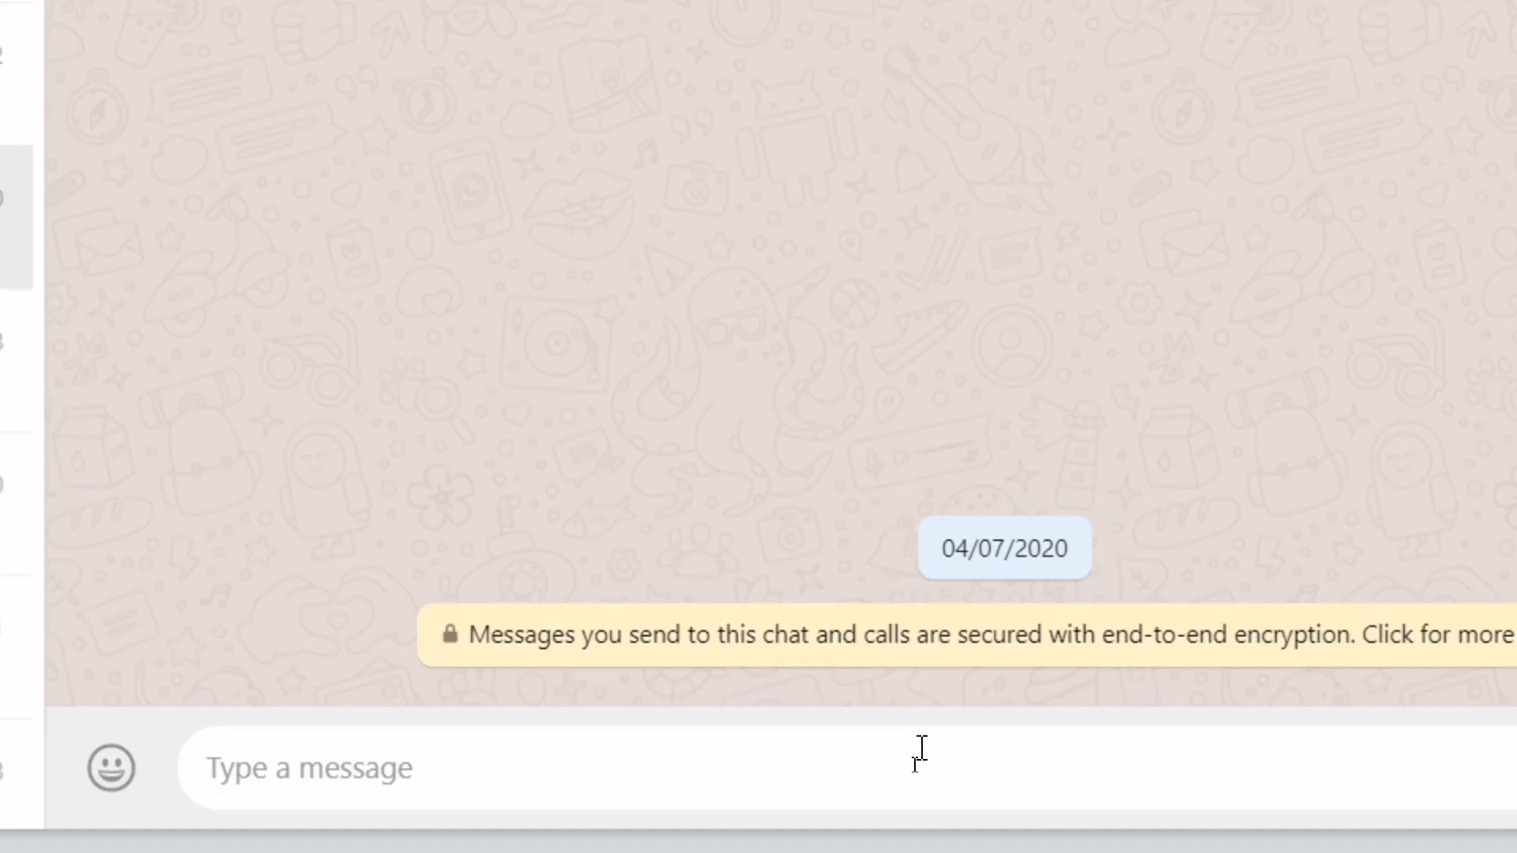
right_click(918, 771)
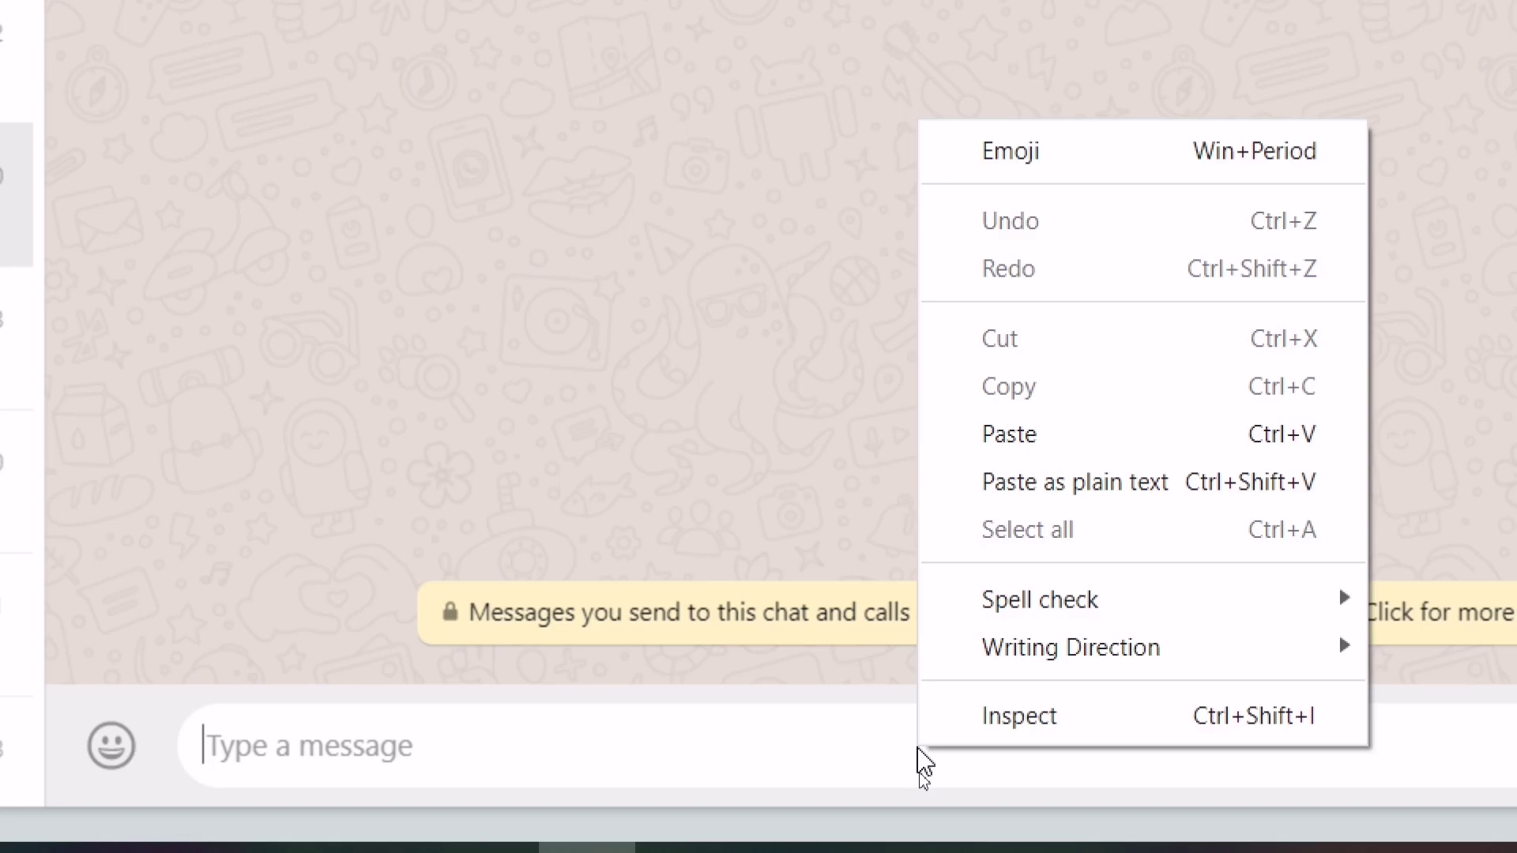
click(1009, 434)
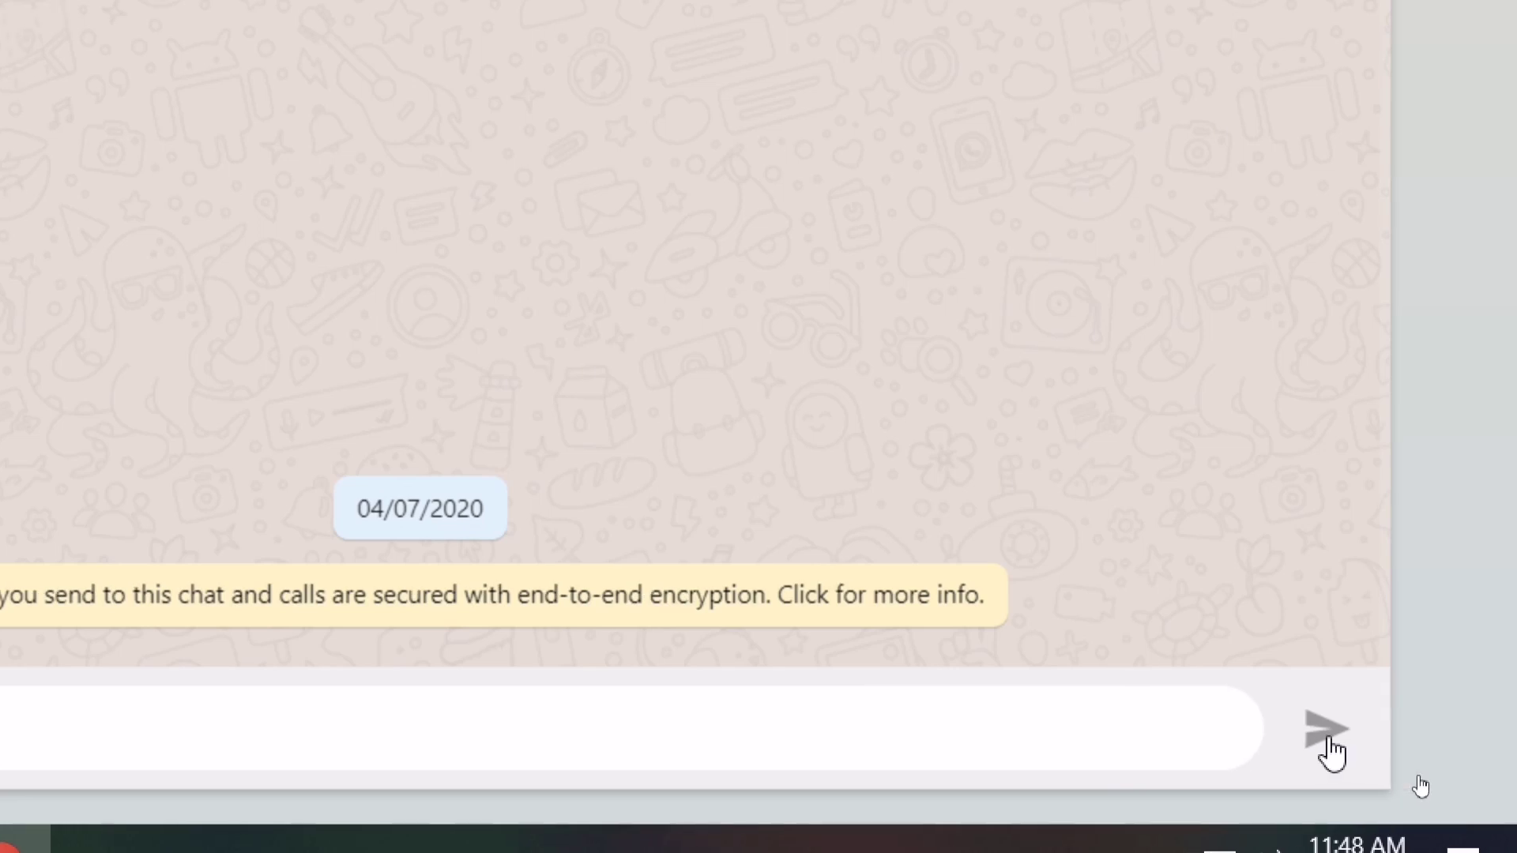
click(1332, 747)
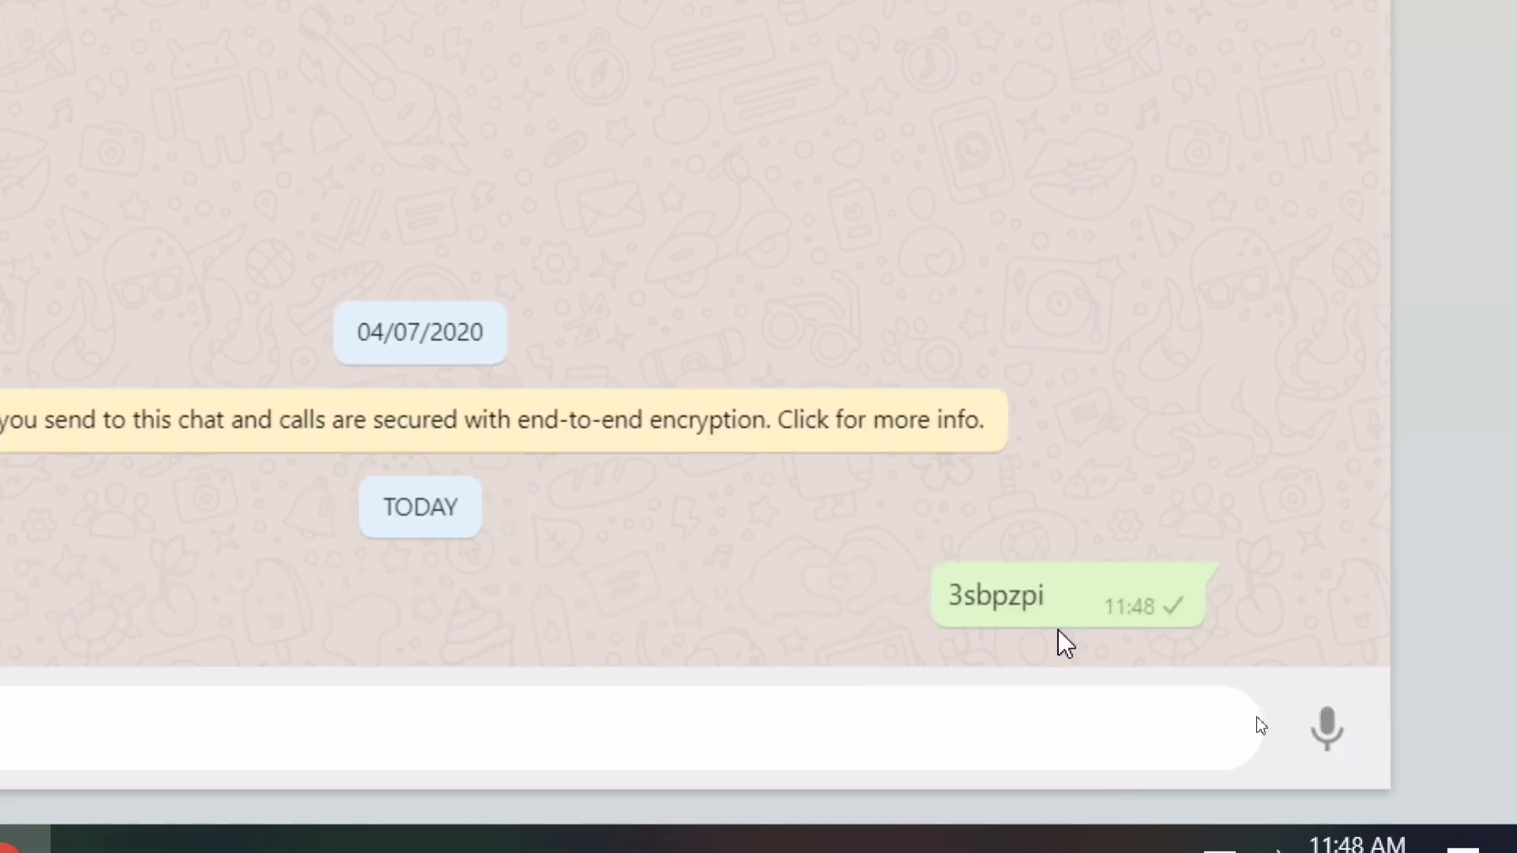
key(ctrl+Tab)
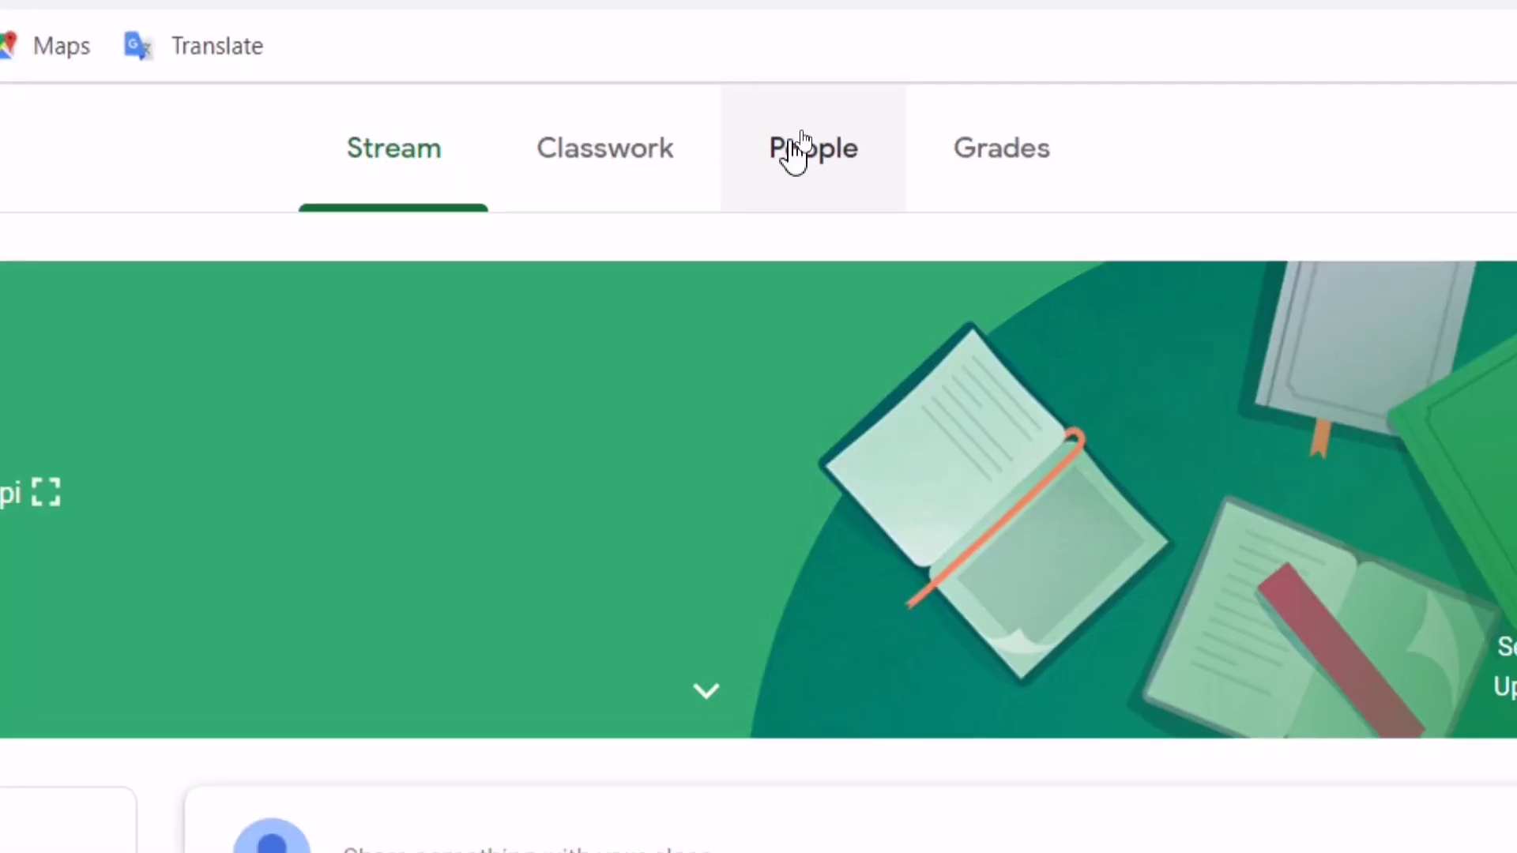
Open the 10 A People page and its Invite teachers dialog
click(800, 142)
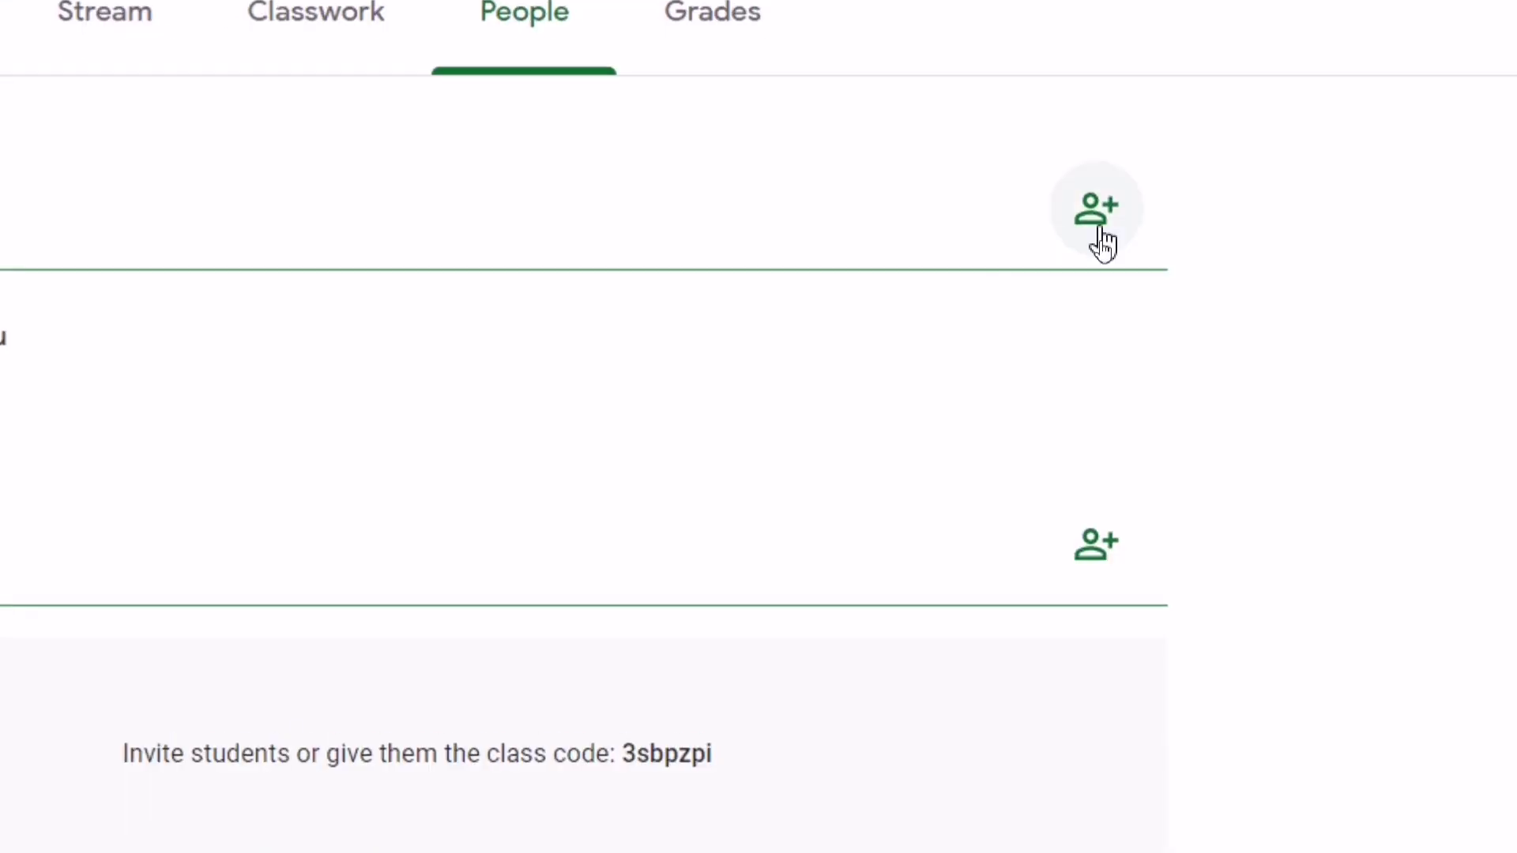
click(1102, 237)
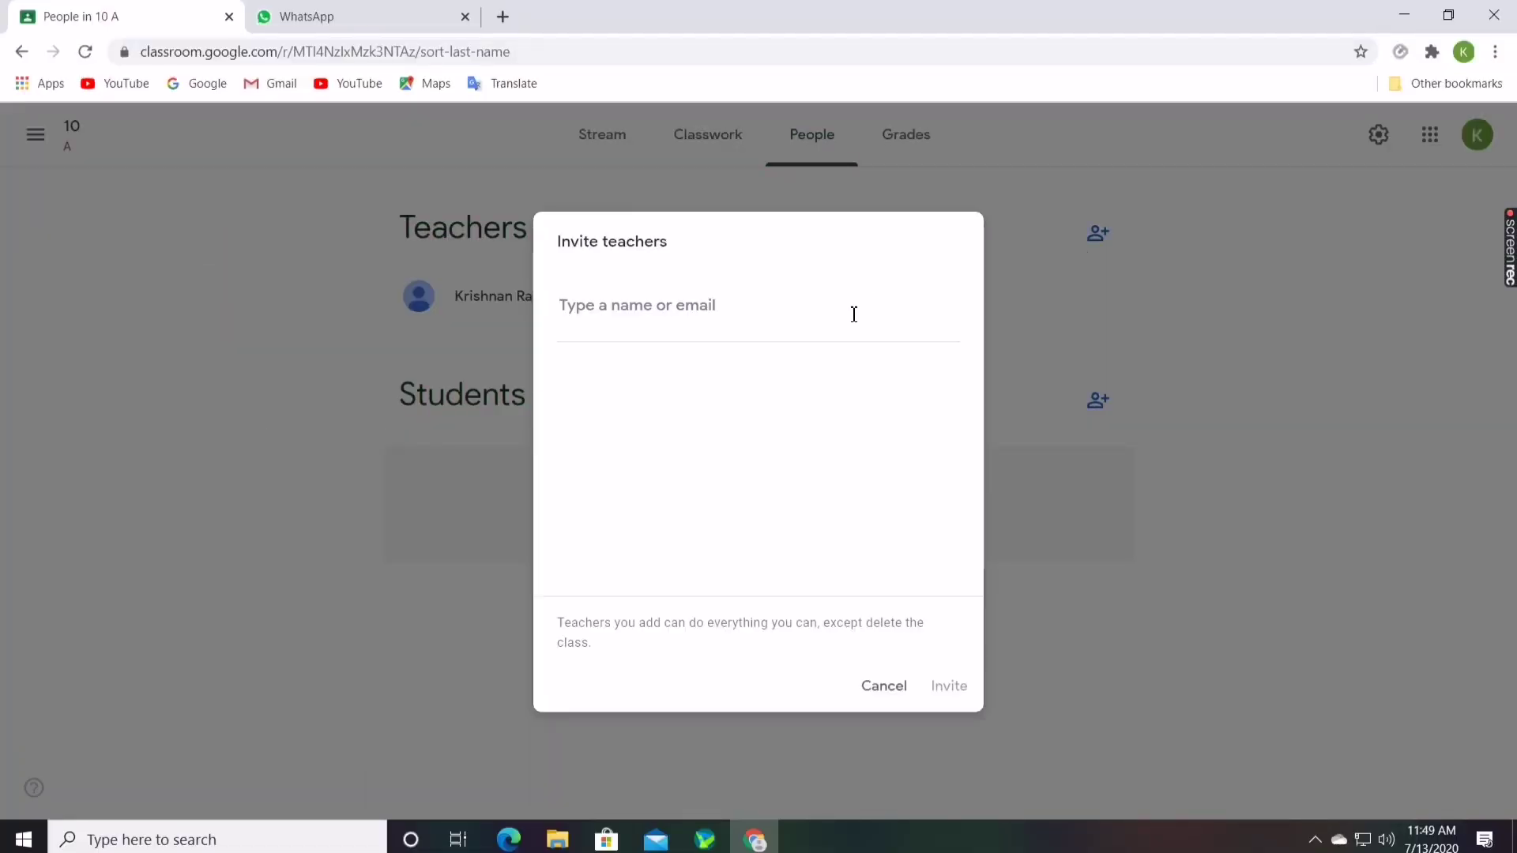
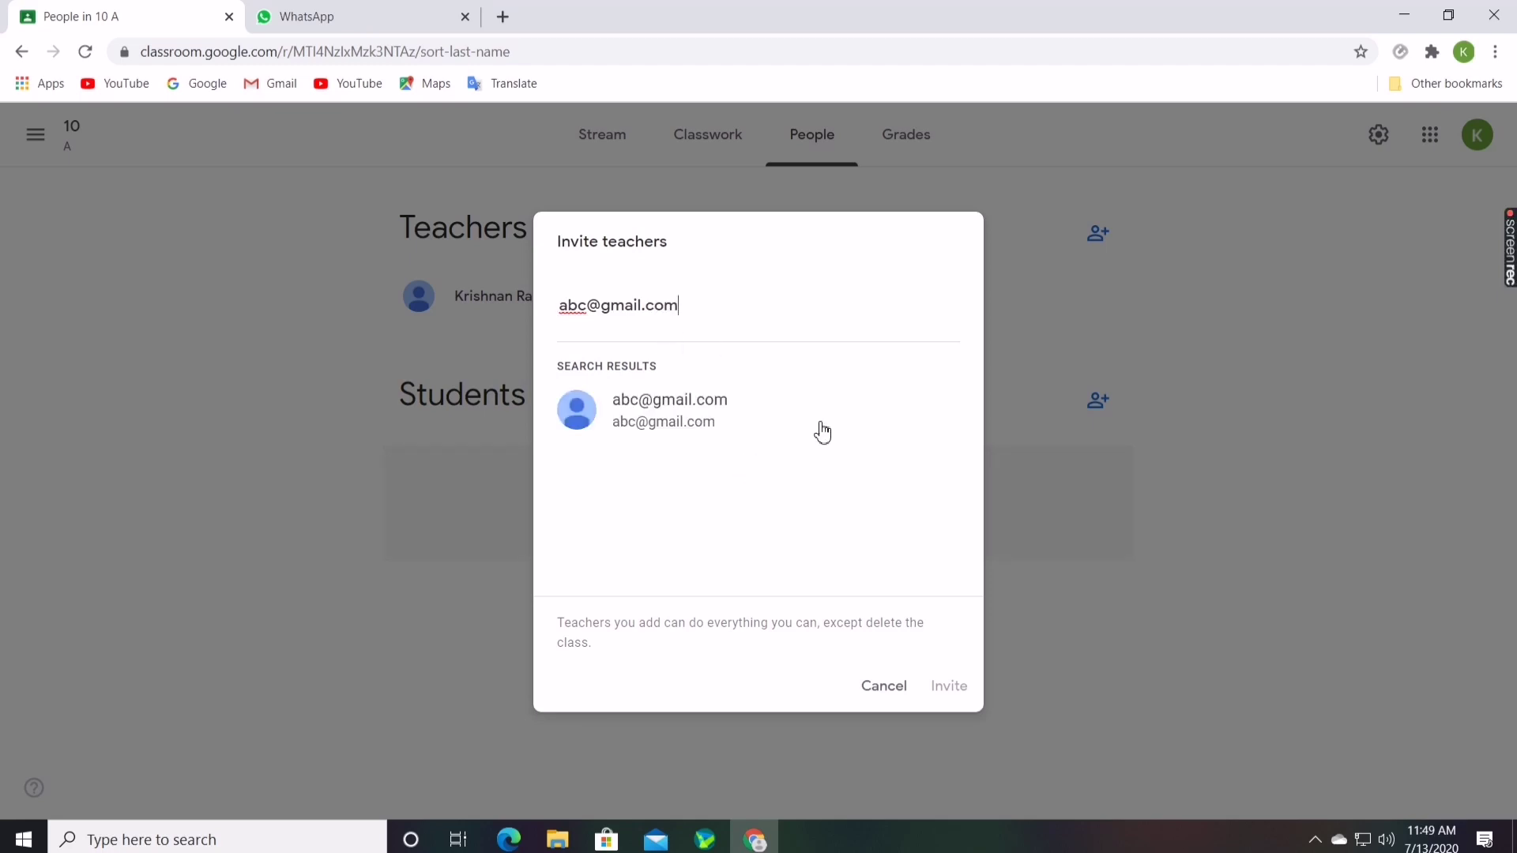
Enter a teacher's e-mail as an invitee, then cancel without sending the invitation
click(634, 425)
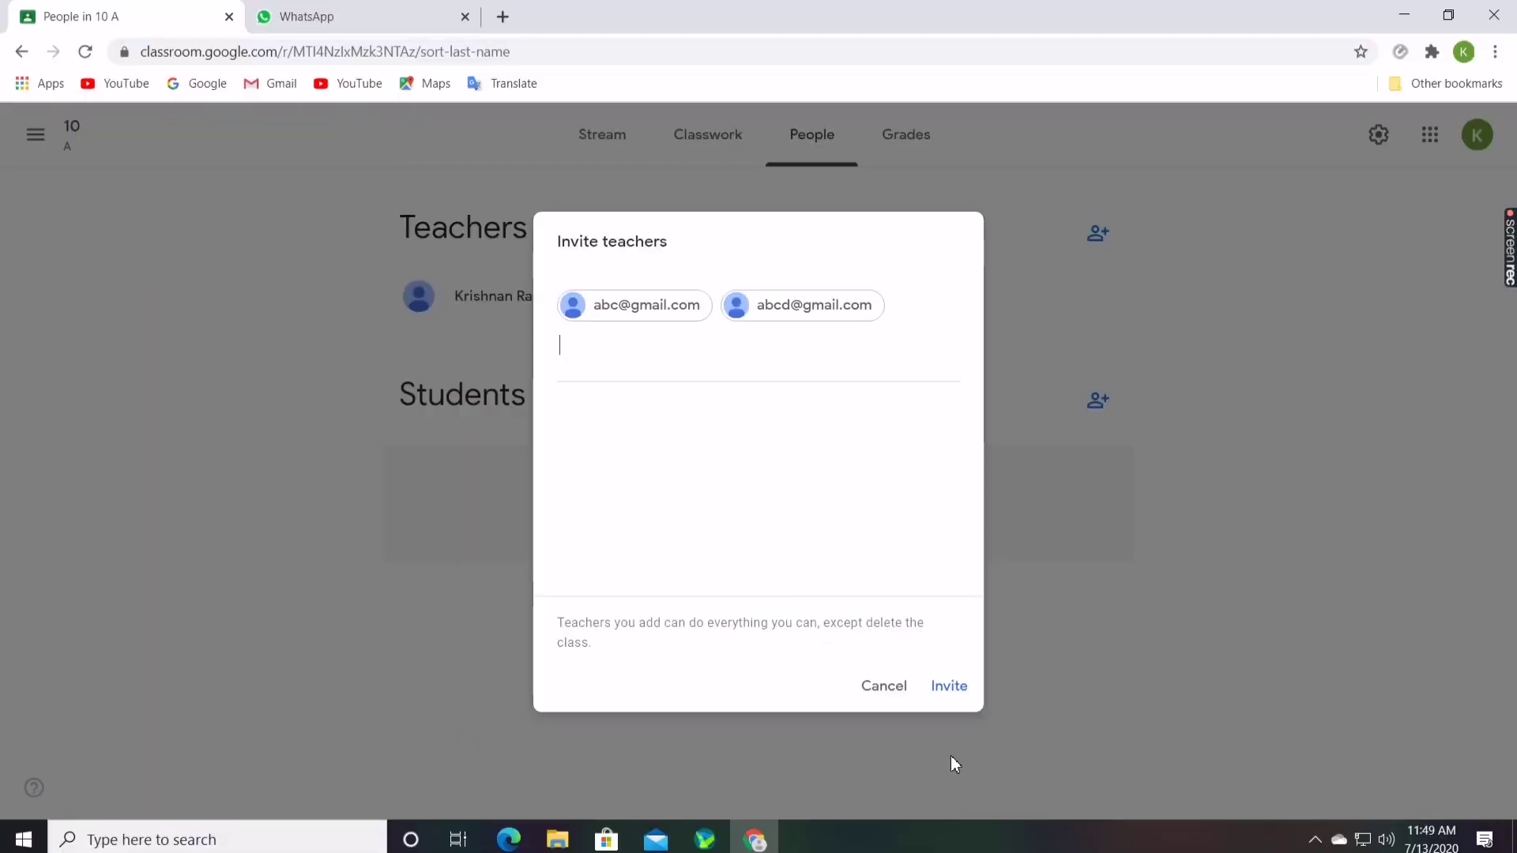
click(864, 686)
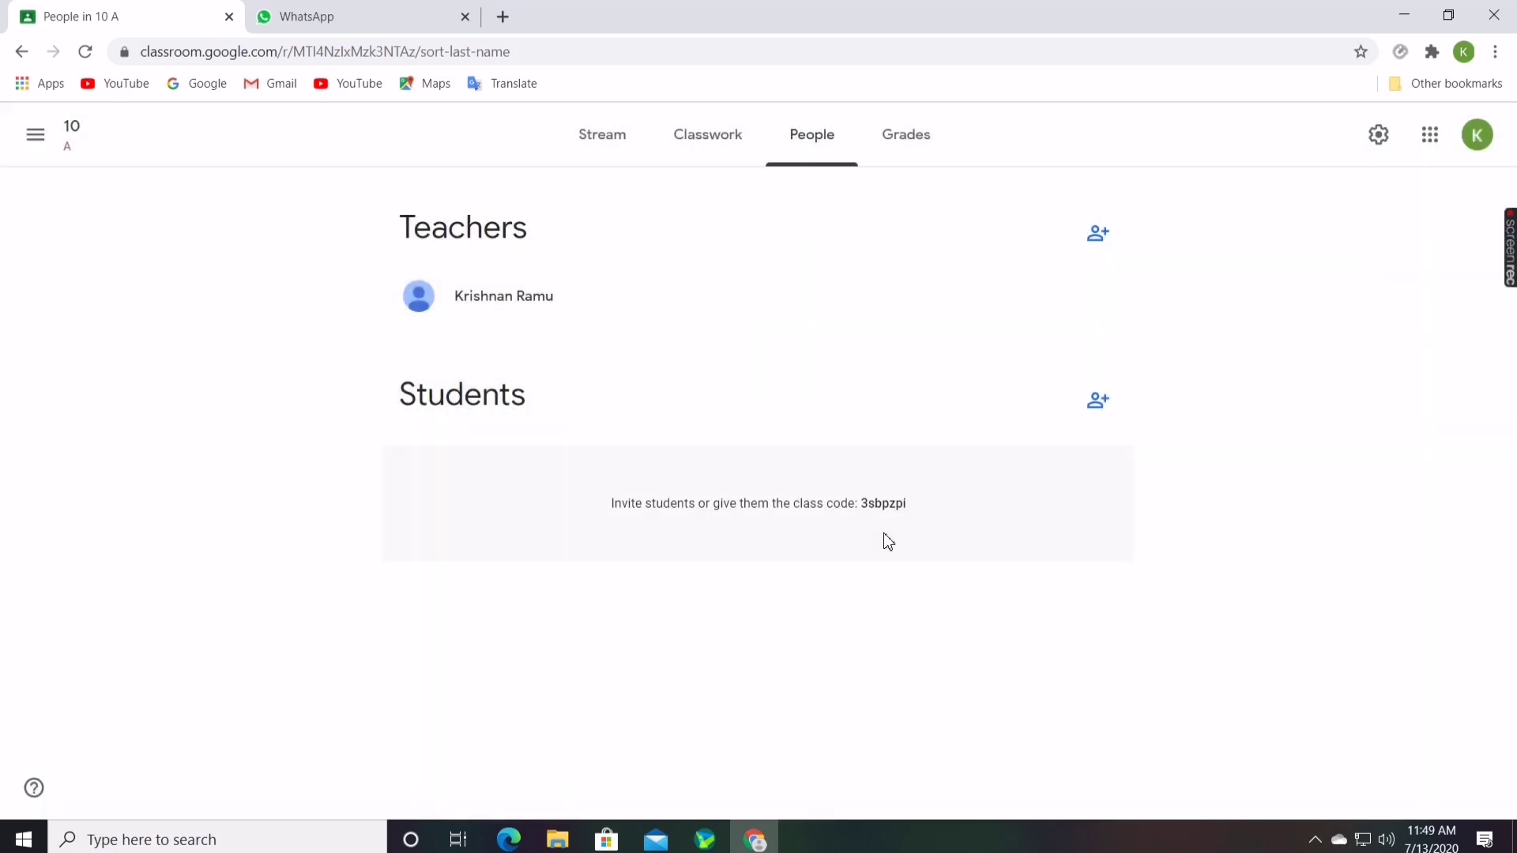
Add the topic 'Integers' on the Classwork page, view it, and return to all topics
click(706, 136)
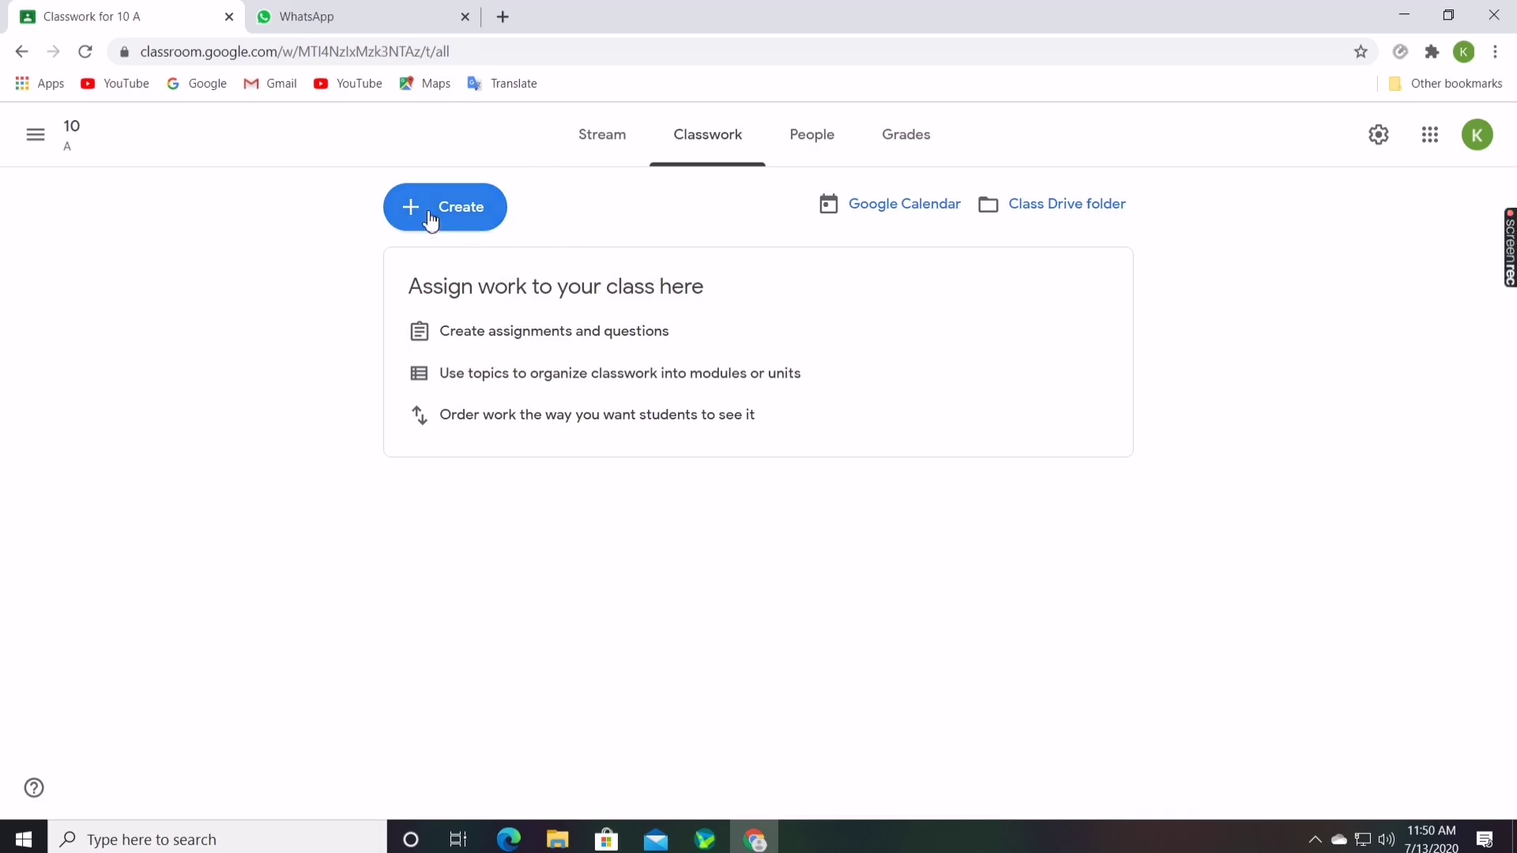
click(430, 221)
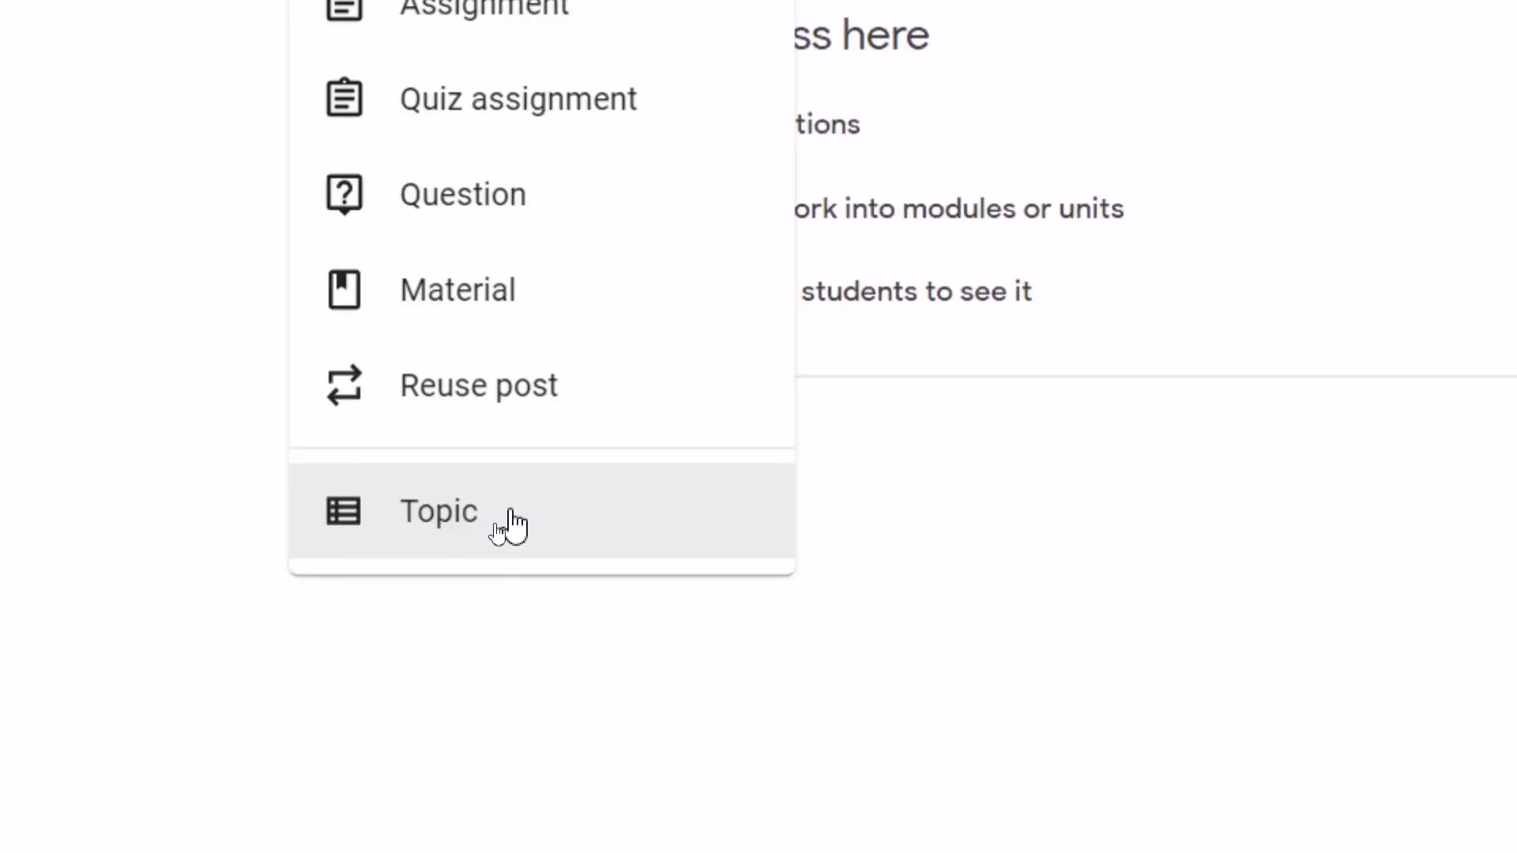
click(494, 531)
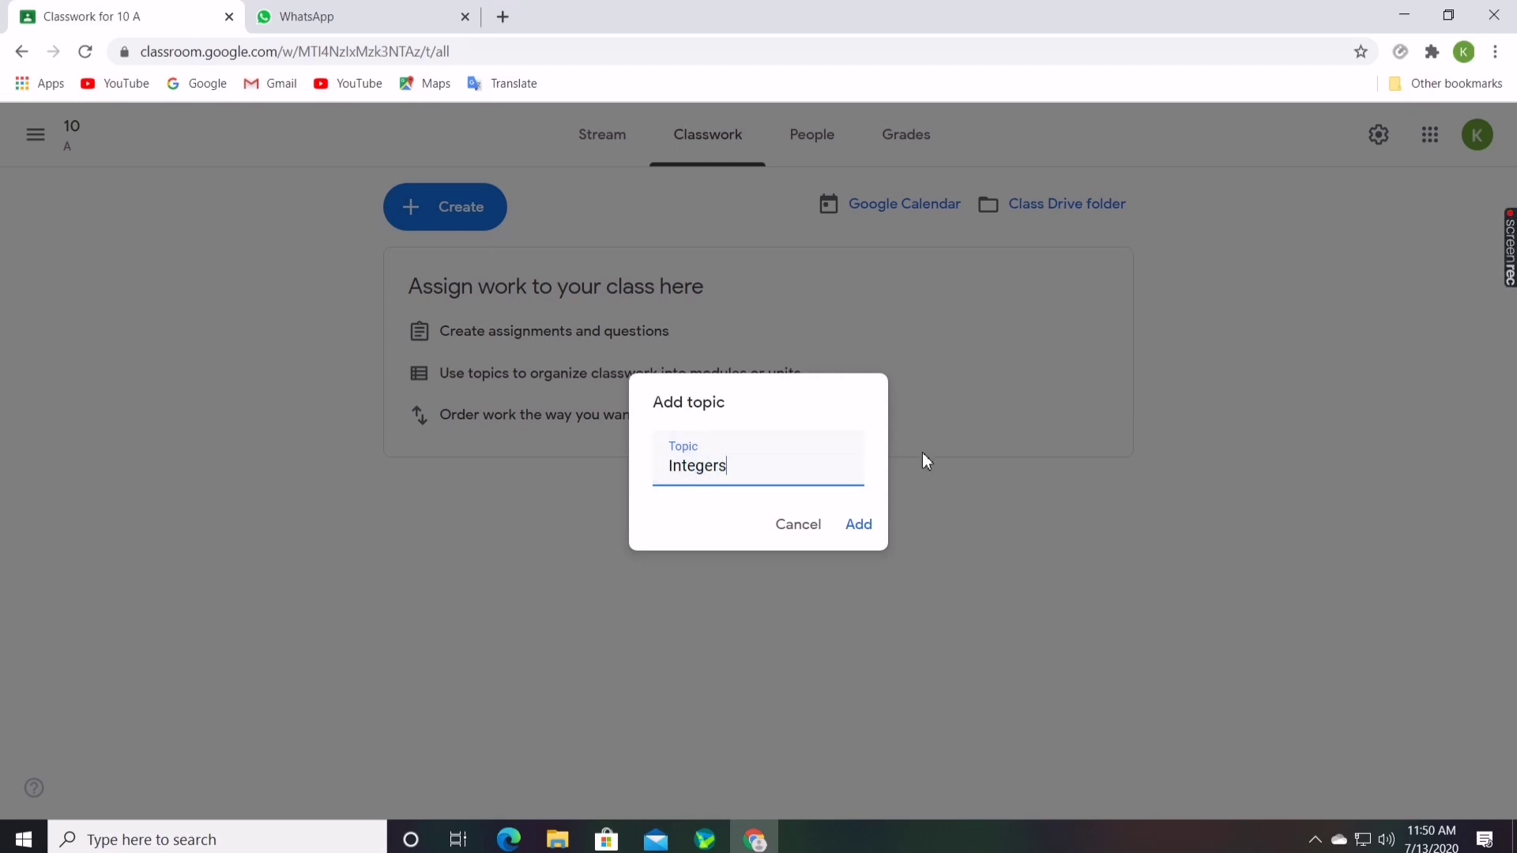
click(860, 526)
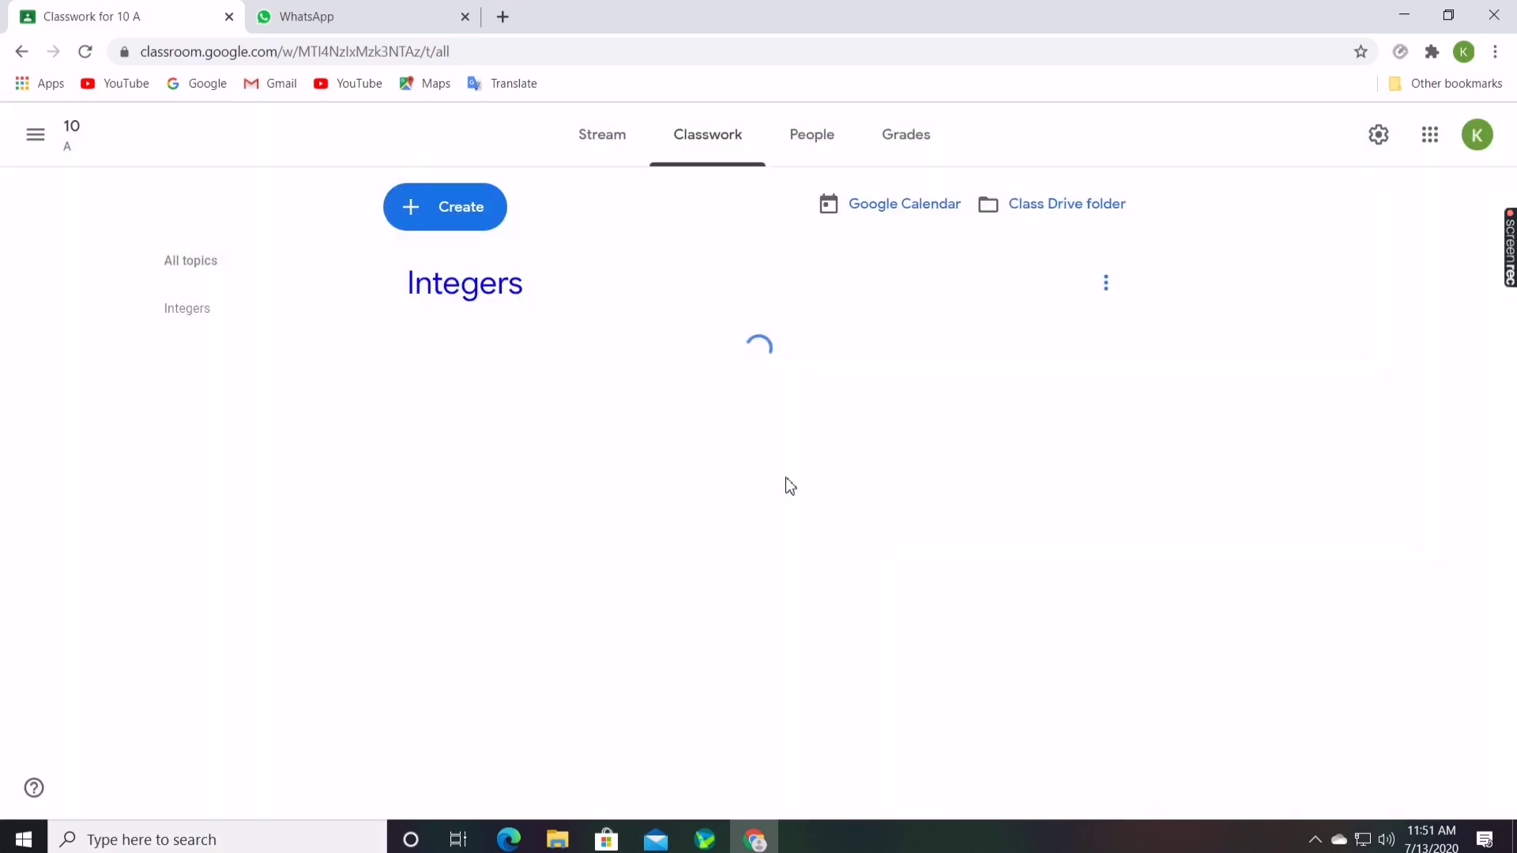
click(475, 312)
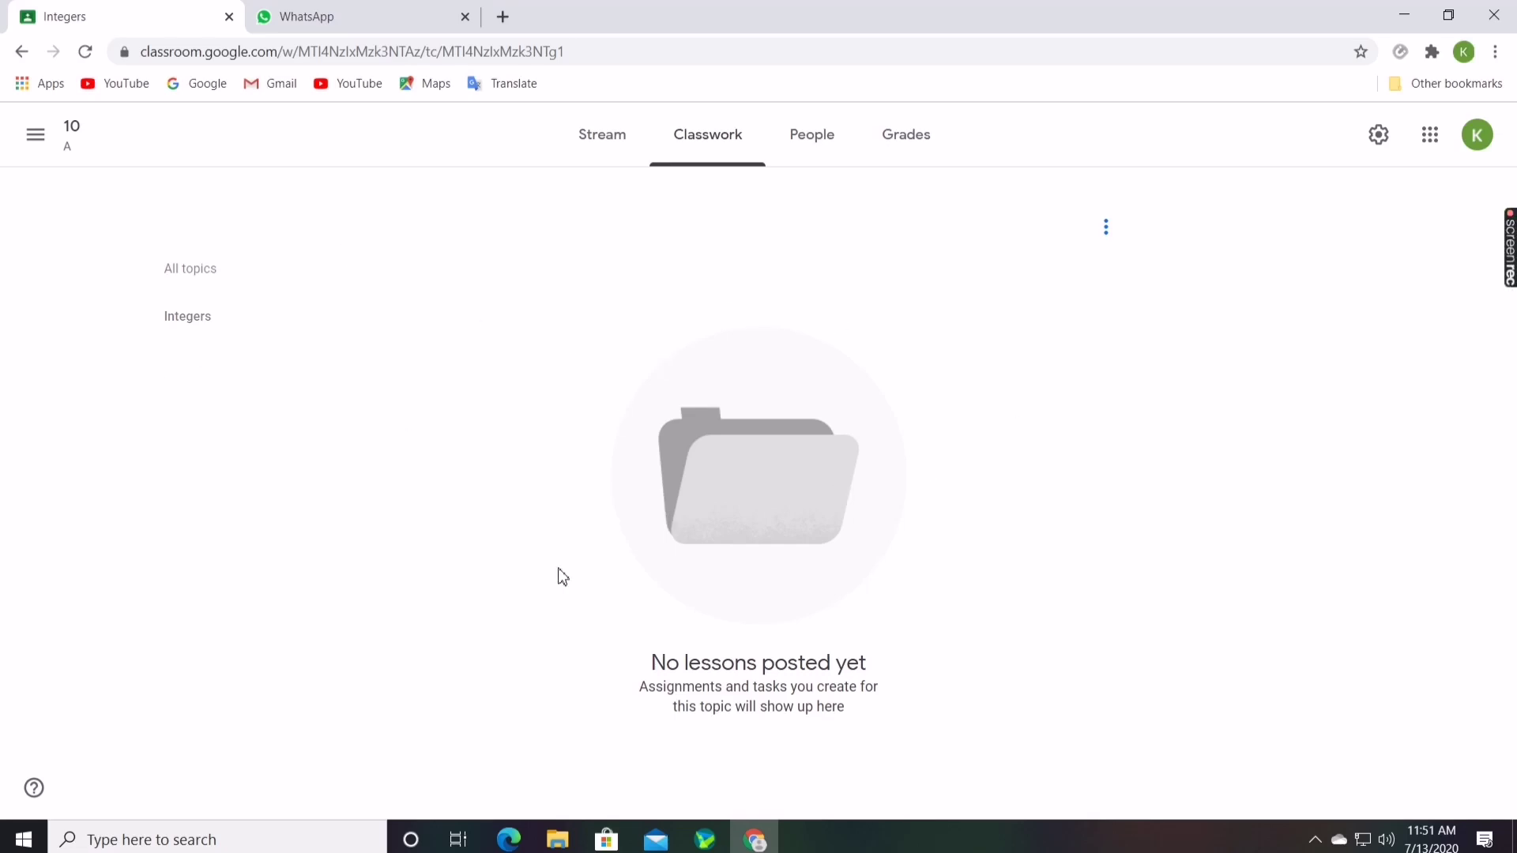
click(738, 145)
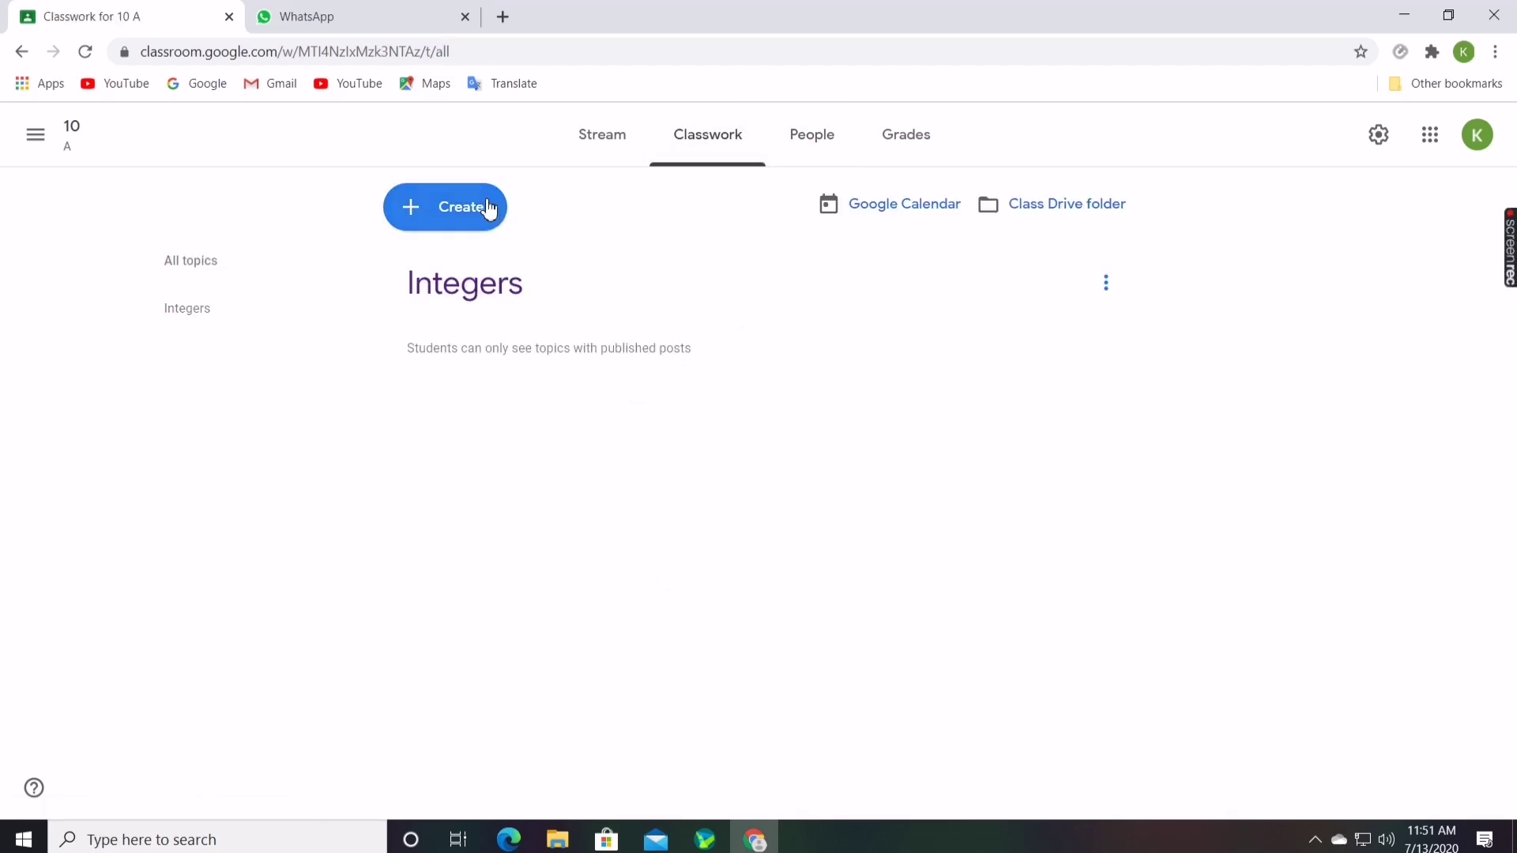
Create an assignment titled 'assignment' under the Integers topic and save it as a draft
click(490, 208)
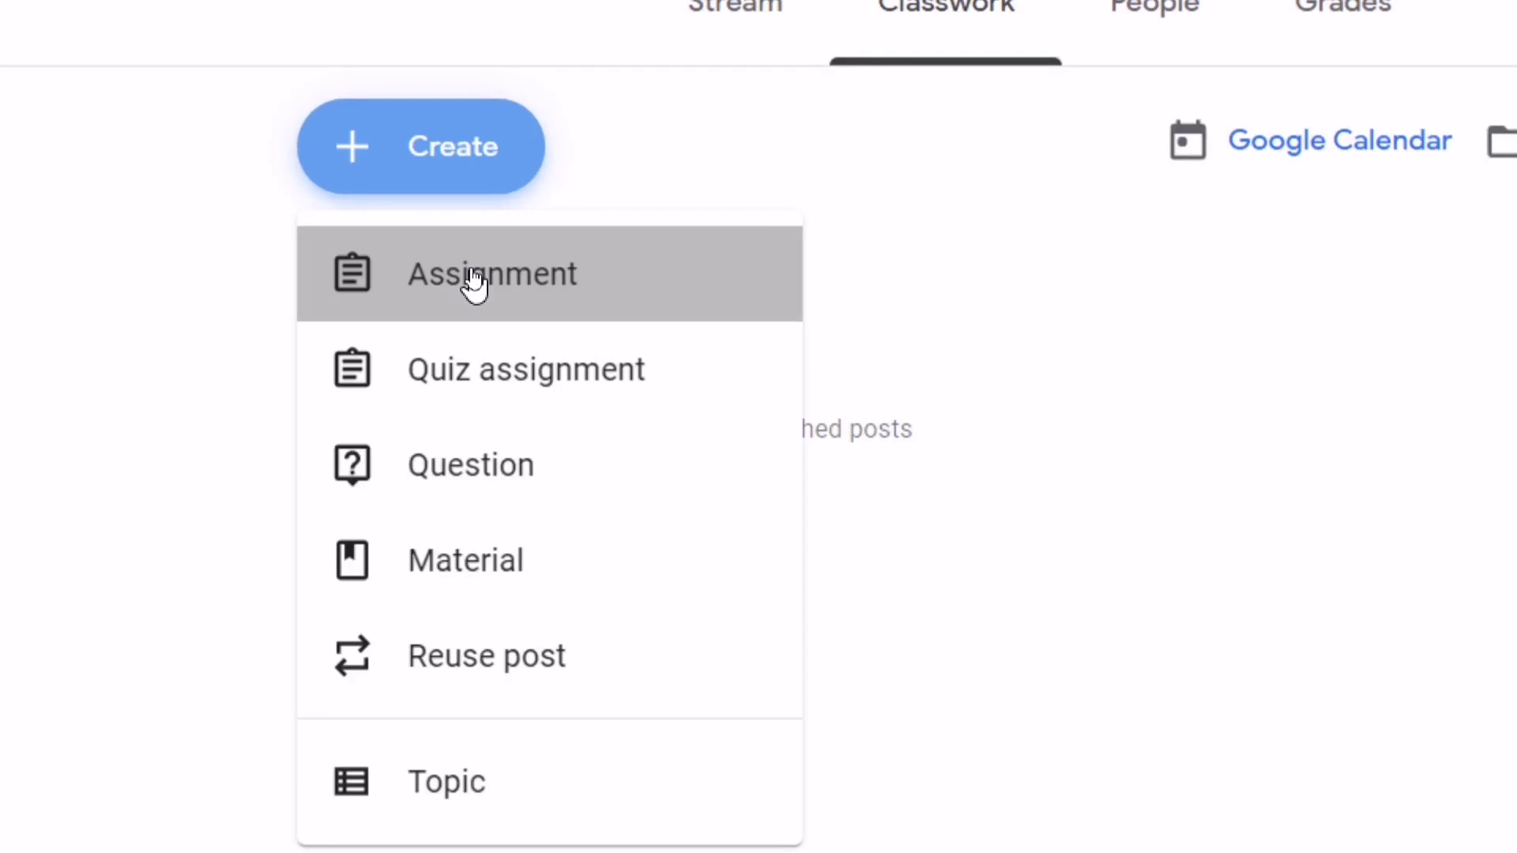
click(474, 278)
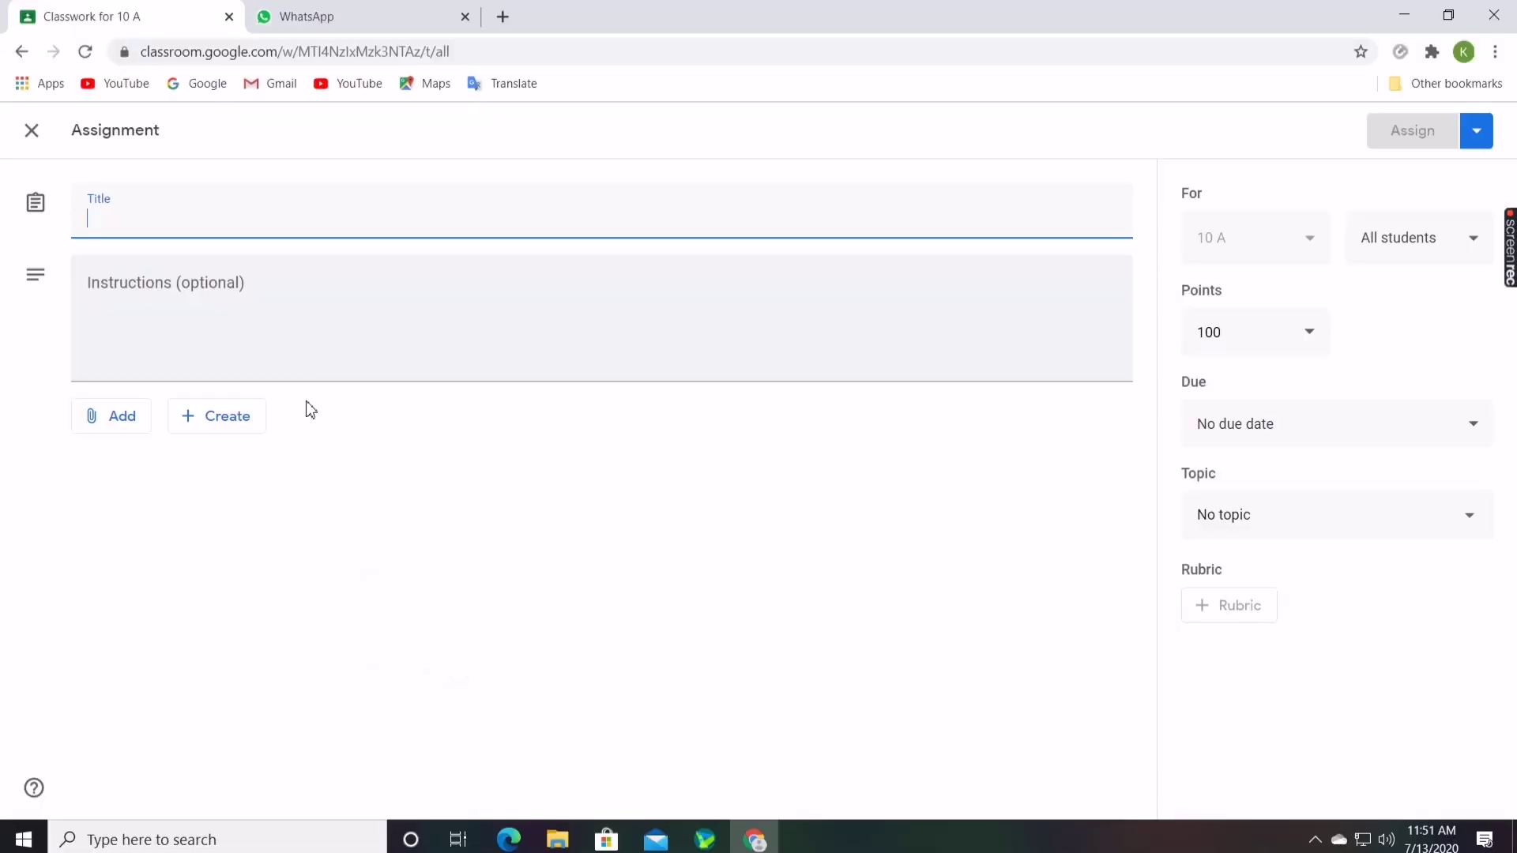
click(136, 425)
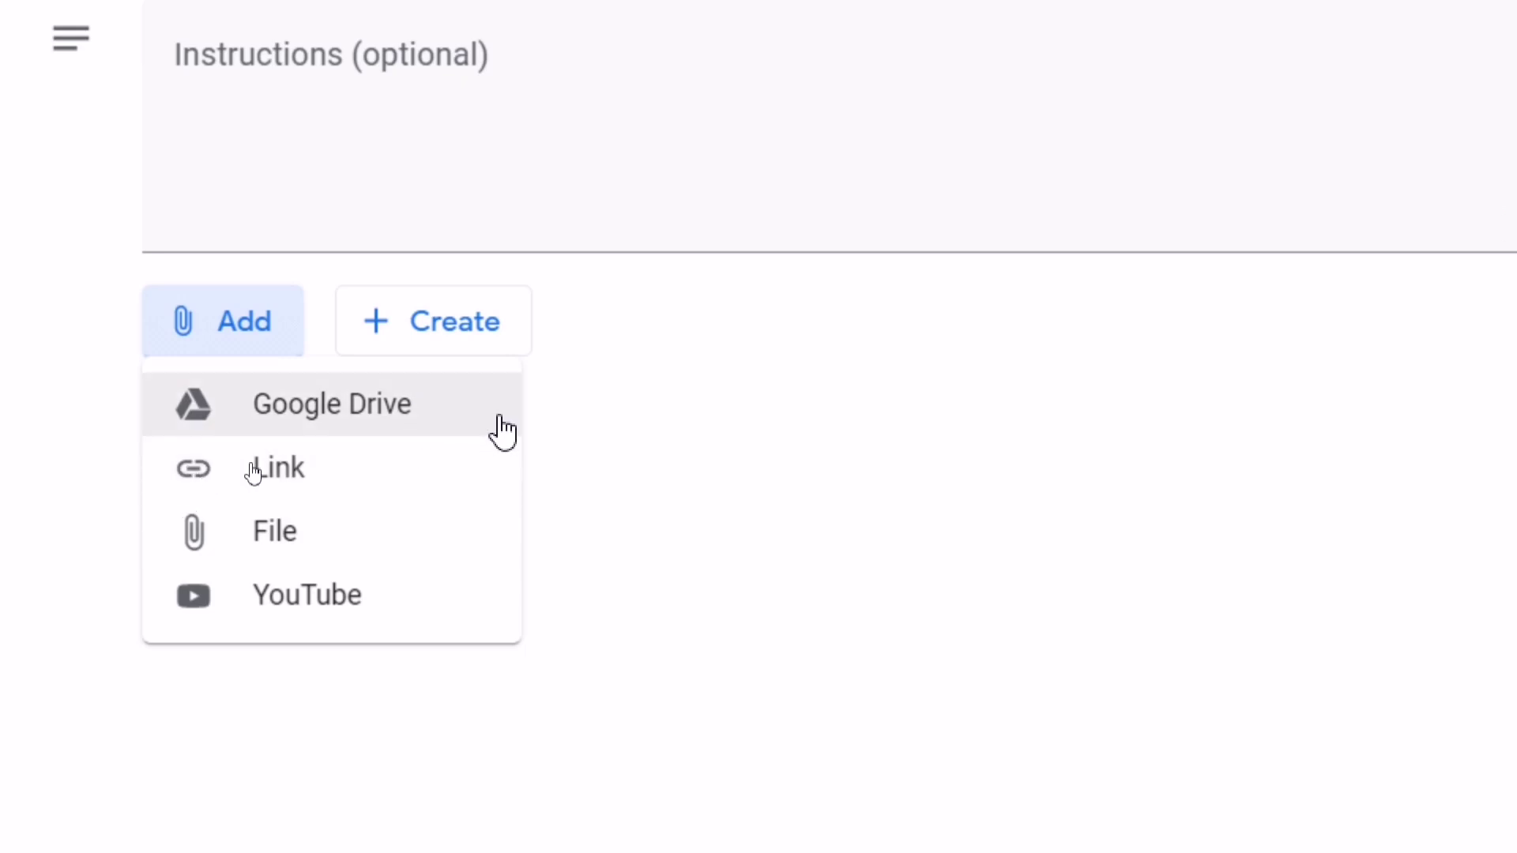
click(816, 376)
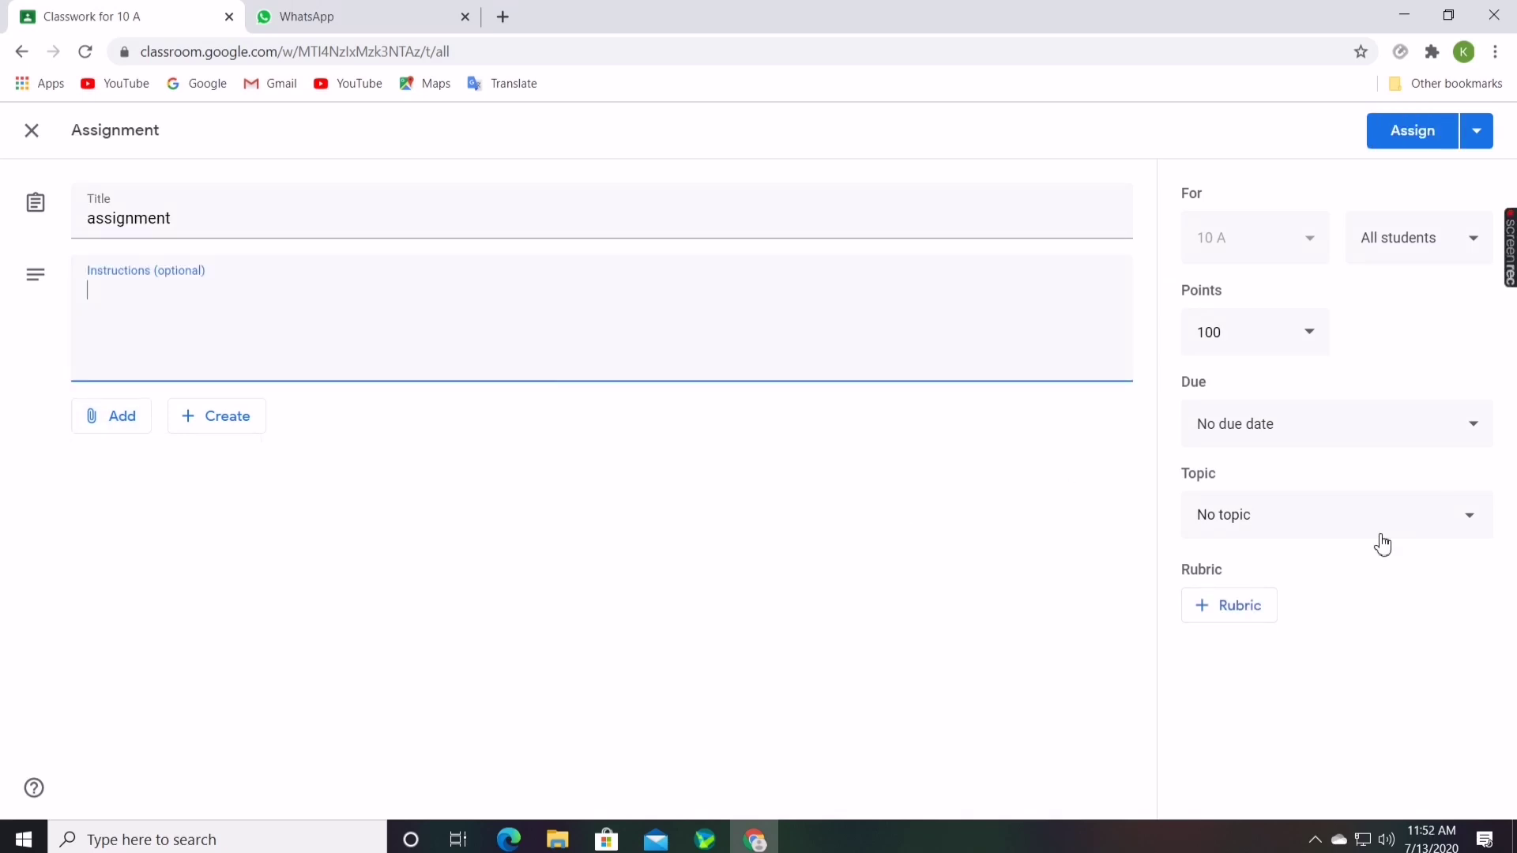
click(1353, 531)
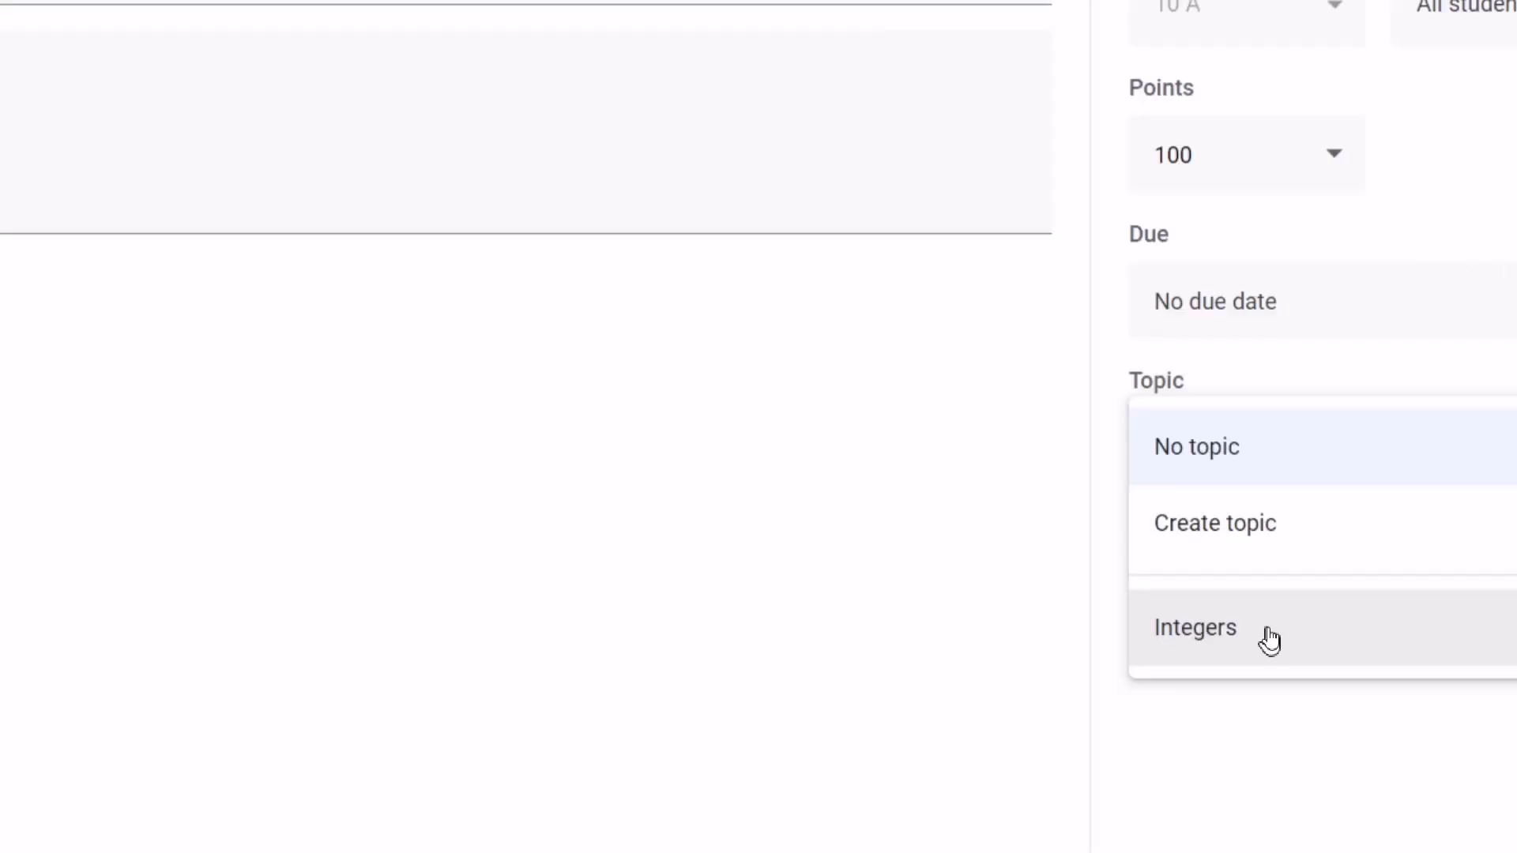
click(1053, 681)
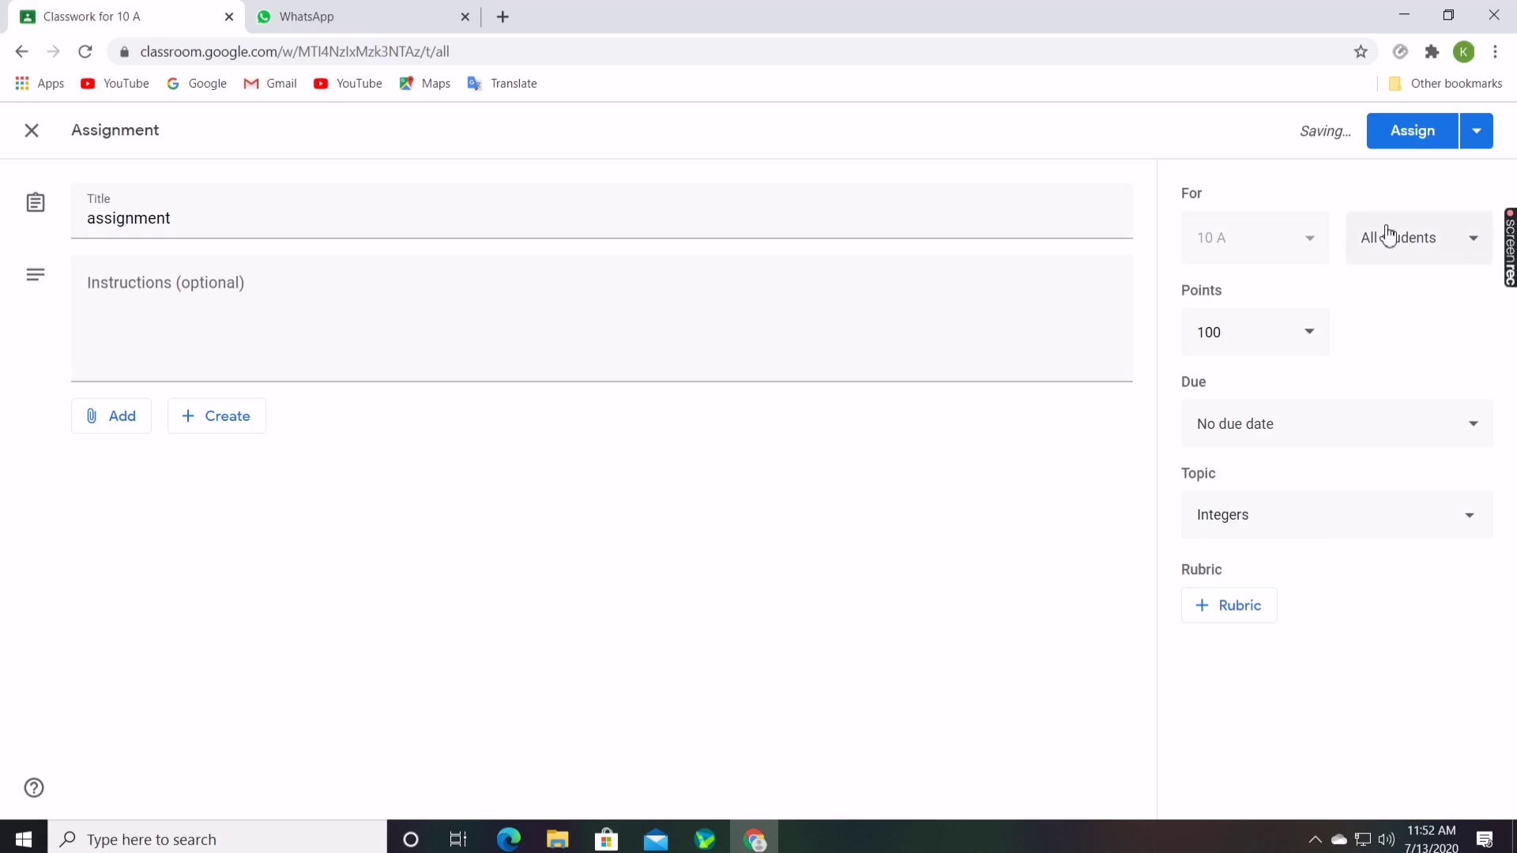
click(1414, 146)
click(32, 132)
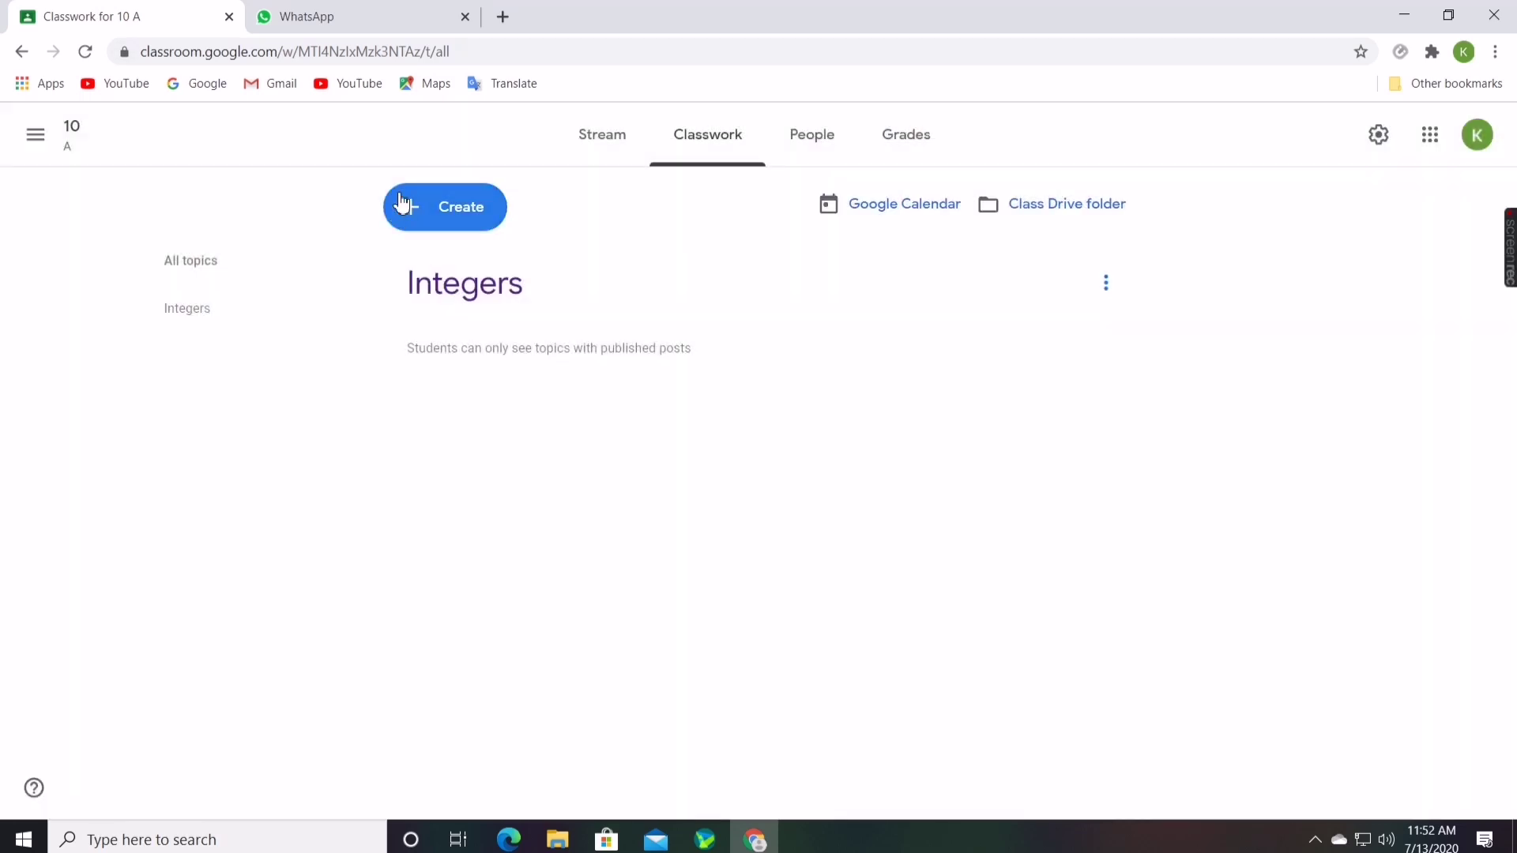
click(402, 203)
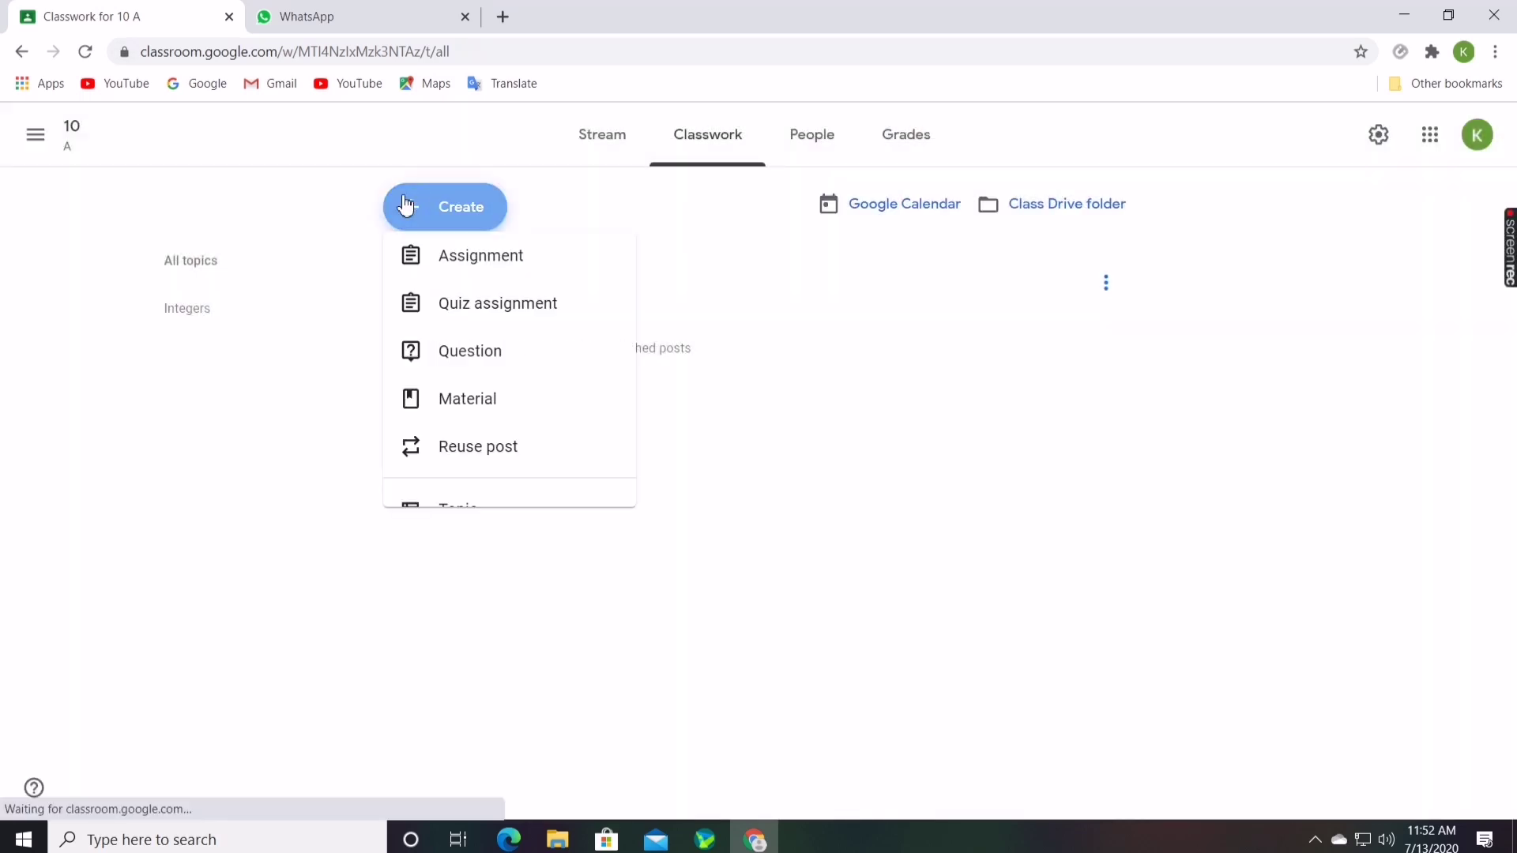
Add a second topic named 'addition' to the 10 A Classwork page
click(422, 521)
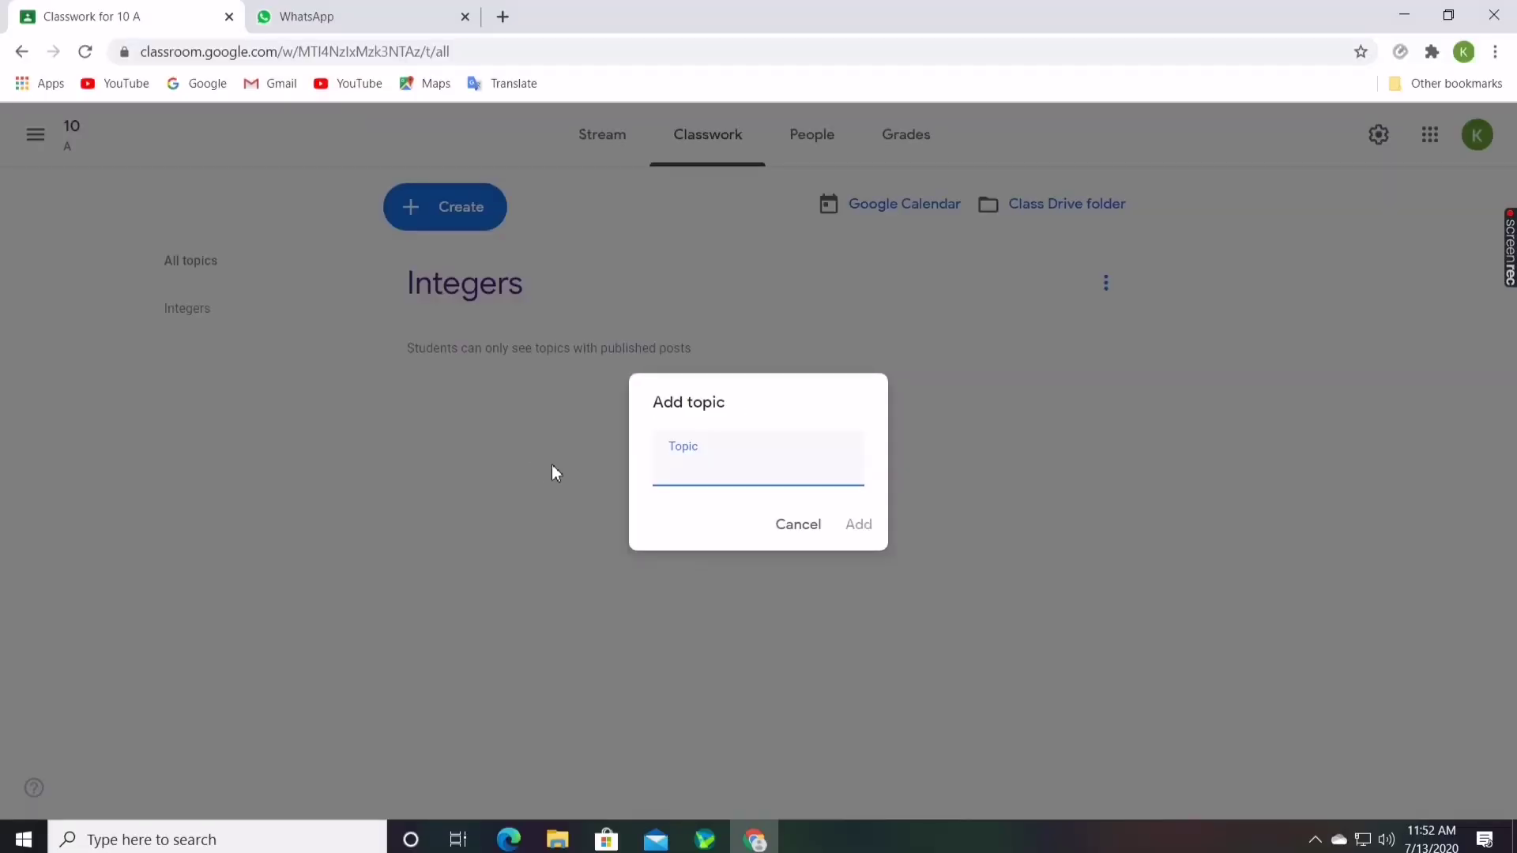
text(addition)
click(857, 525)
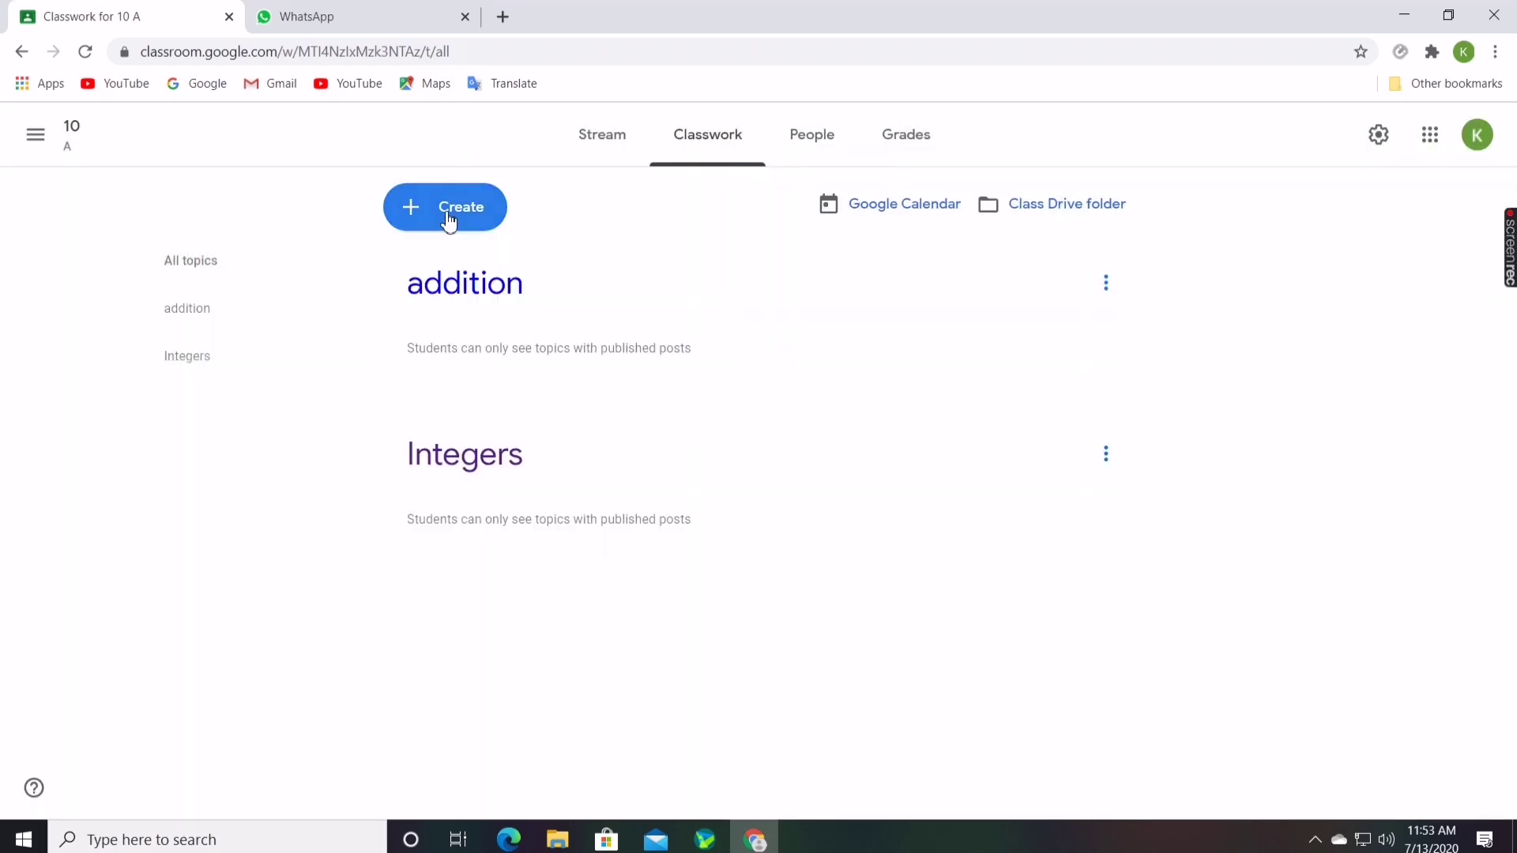
click(450, 222)
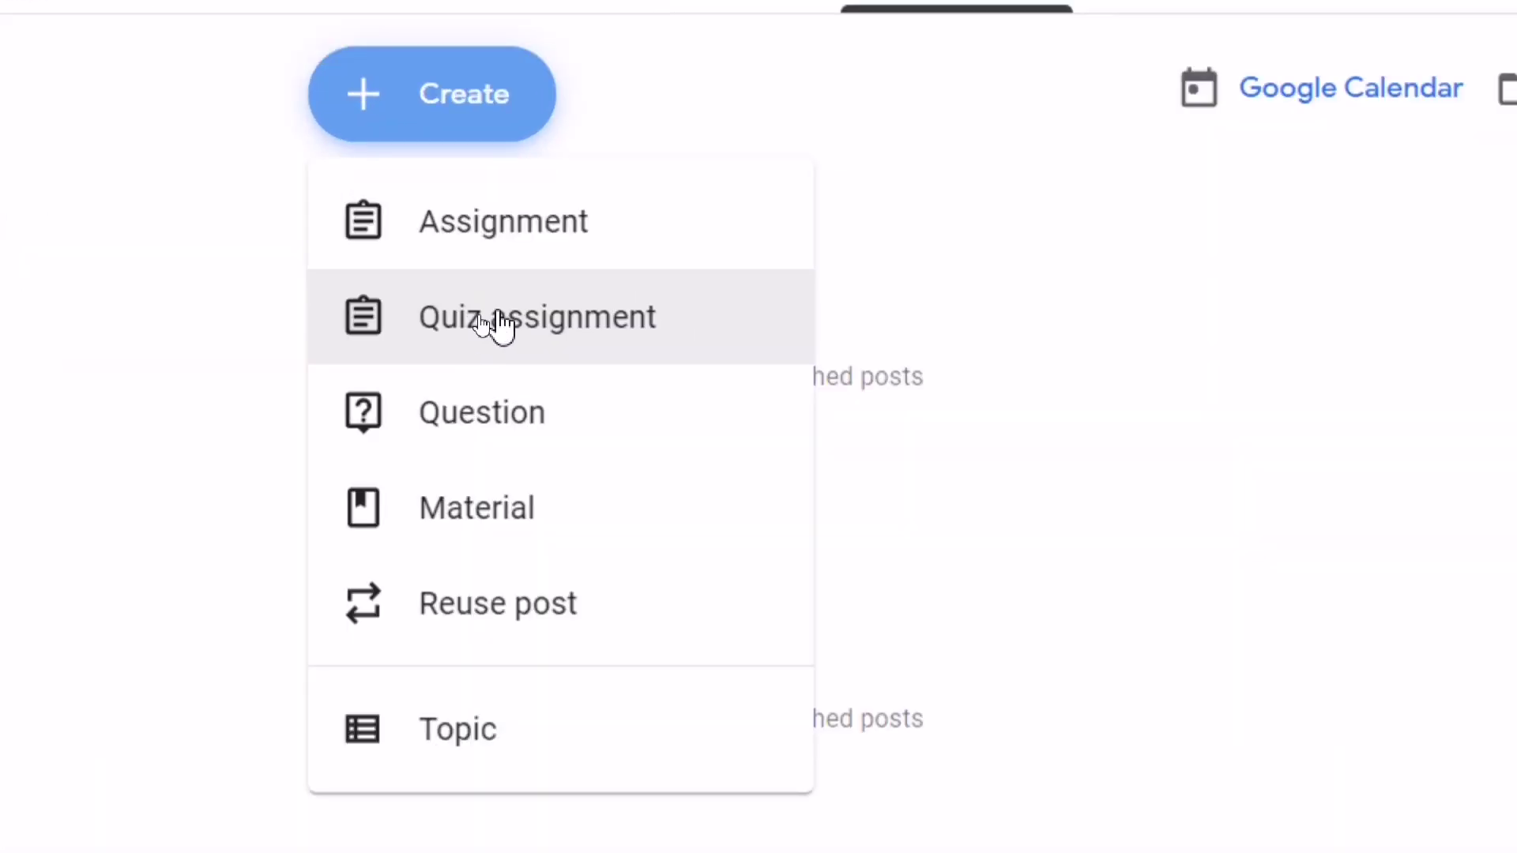
Create a quiz assignment titled 'addition' under the addition topic and open its Blank Quiz
click(478, 322)
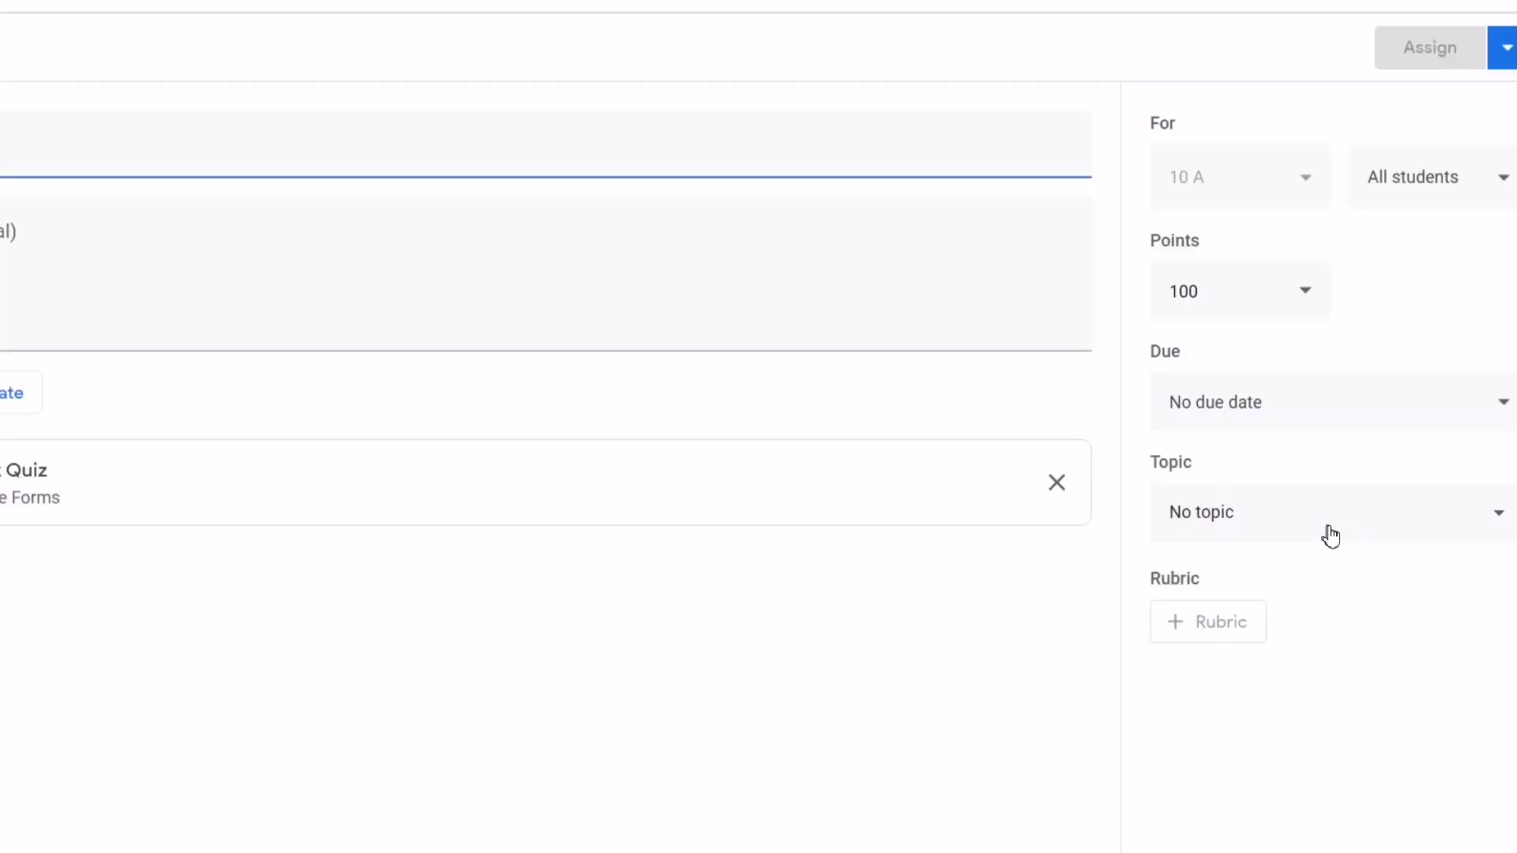
click(1331, 543)
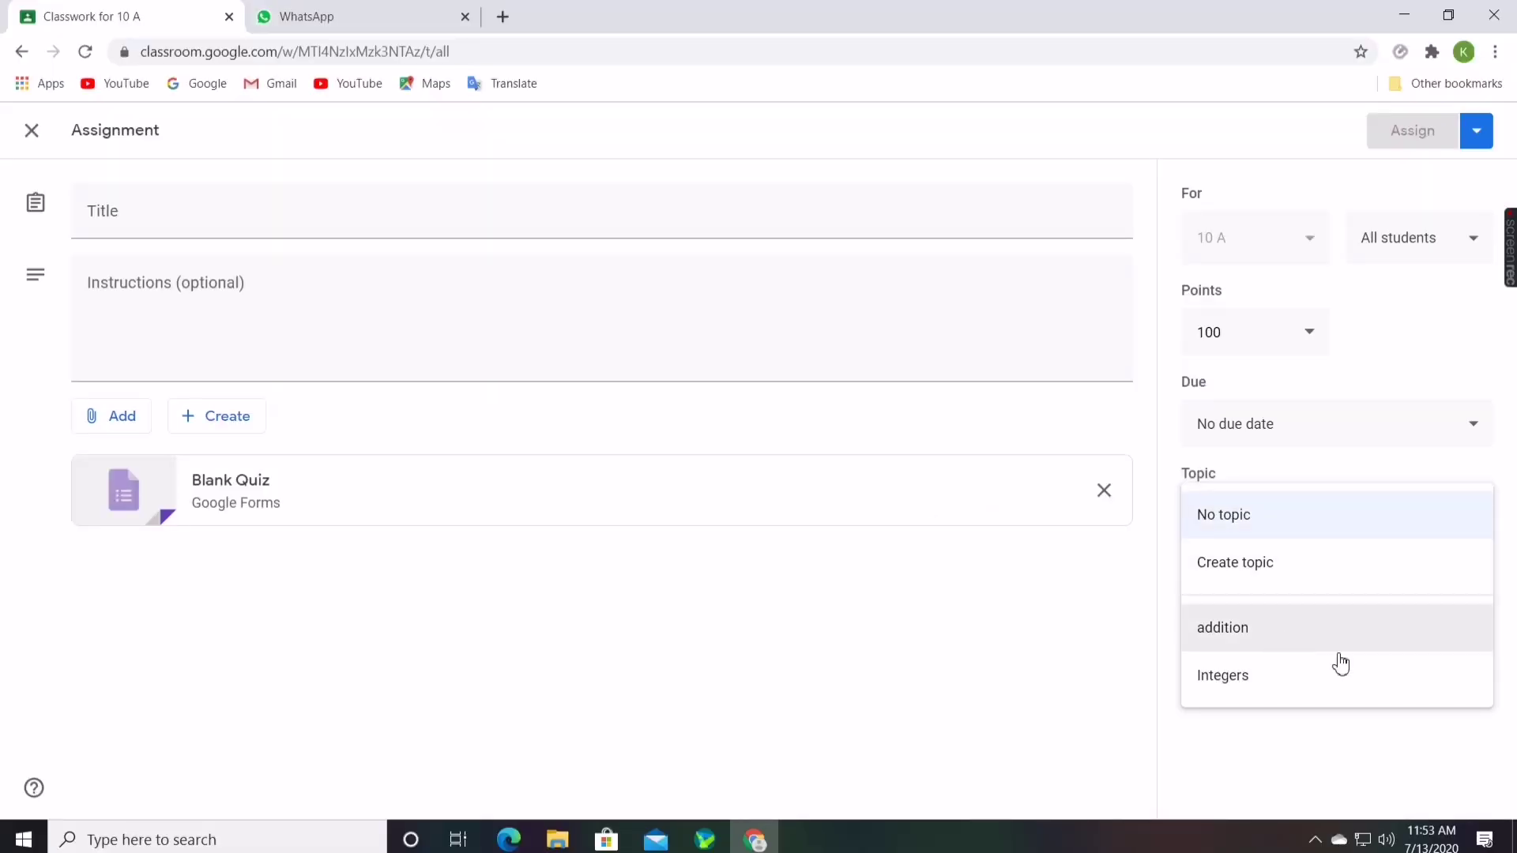
click(1314, 641)
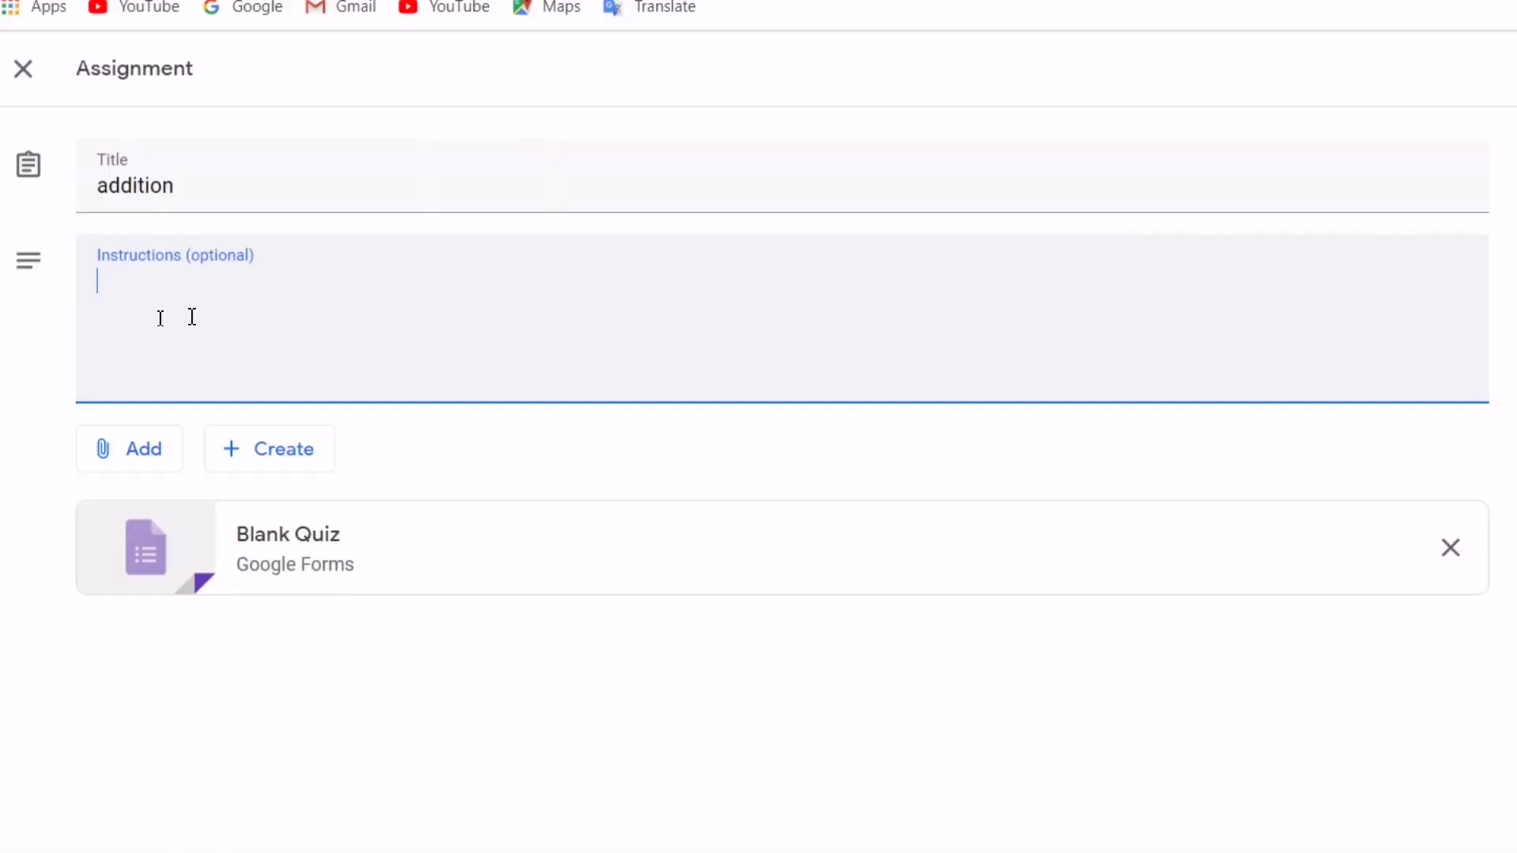
click(108, 8)
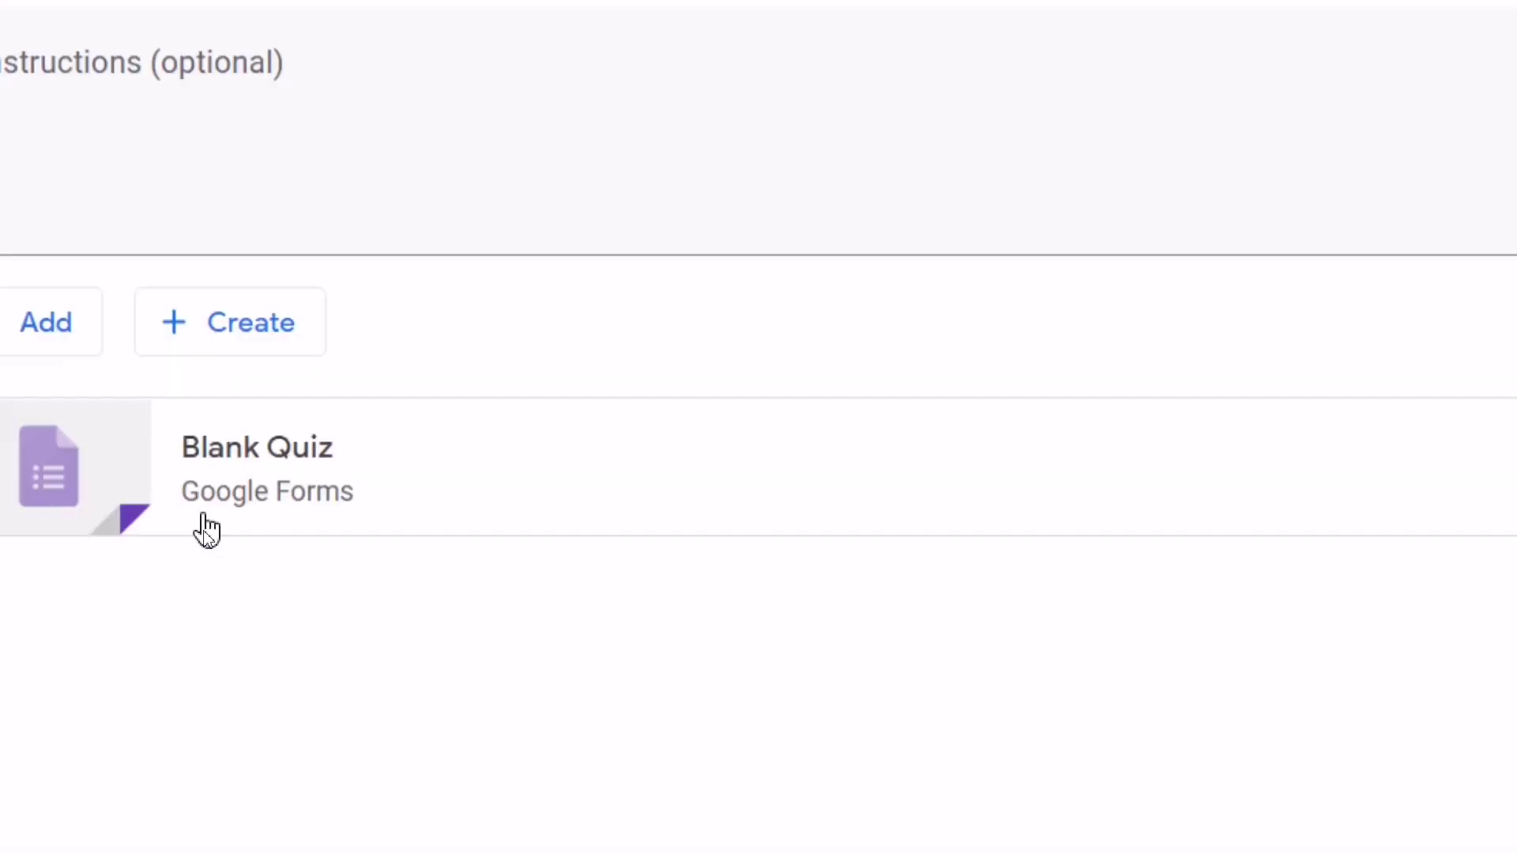
click(305, 471)
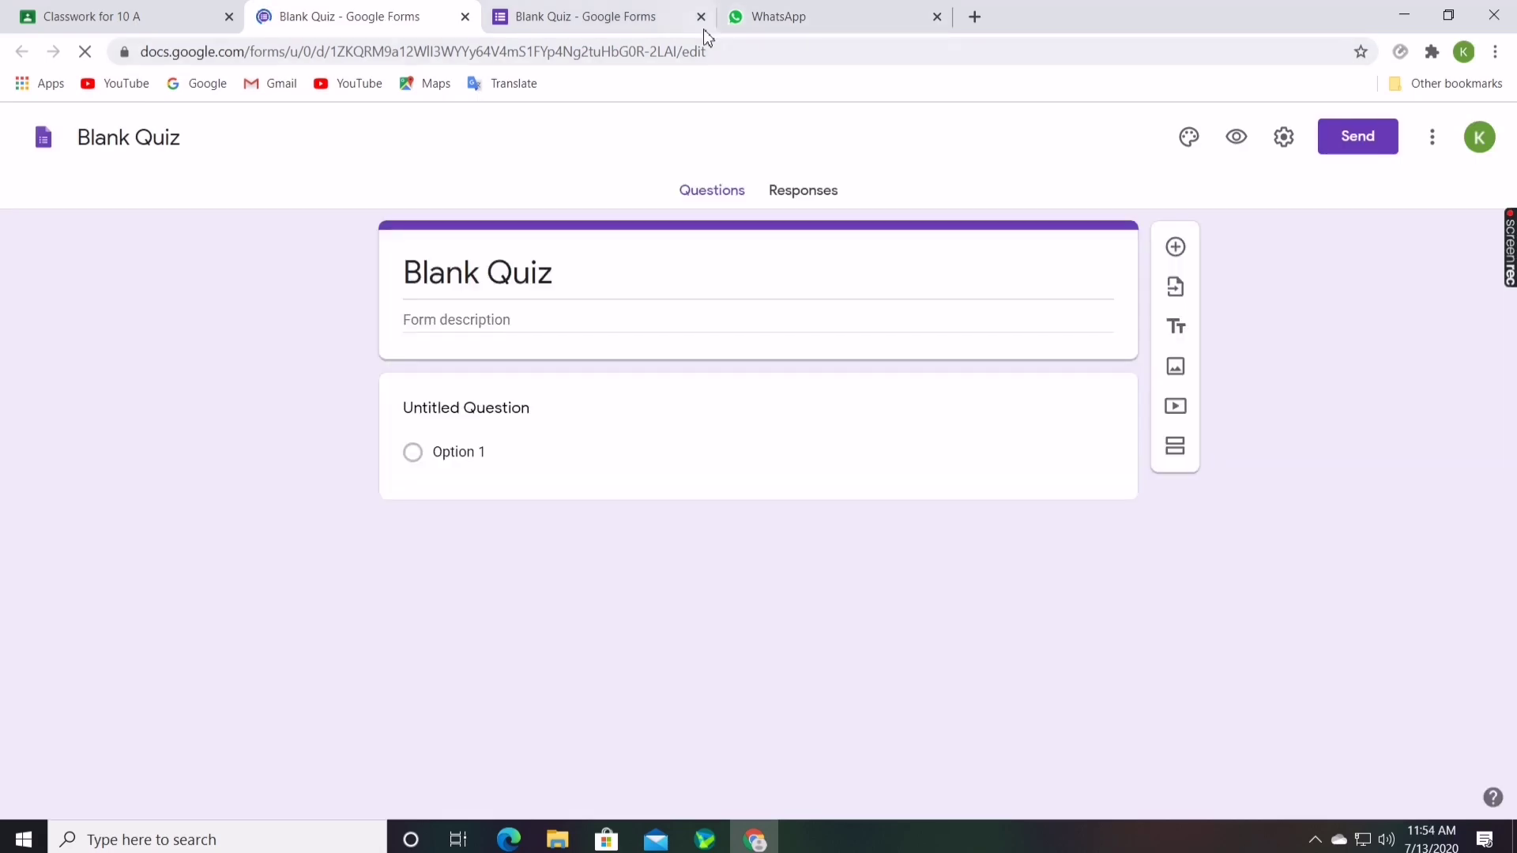
Close the duplicate quiz and WhatsApp tabs and dismiss the Google Forms intro popup
double_click(701, 24)
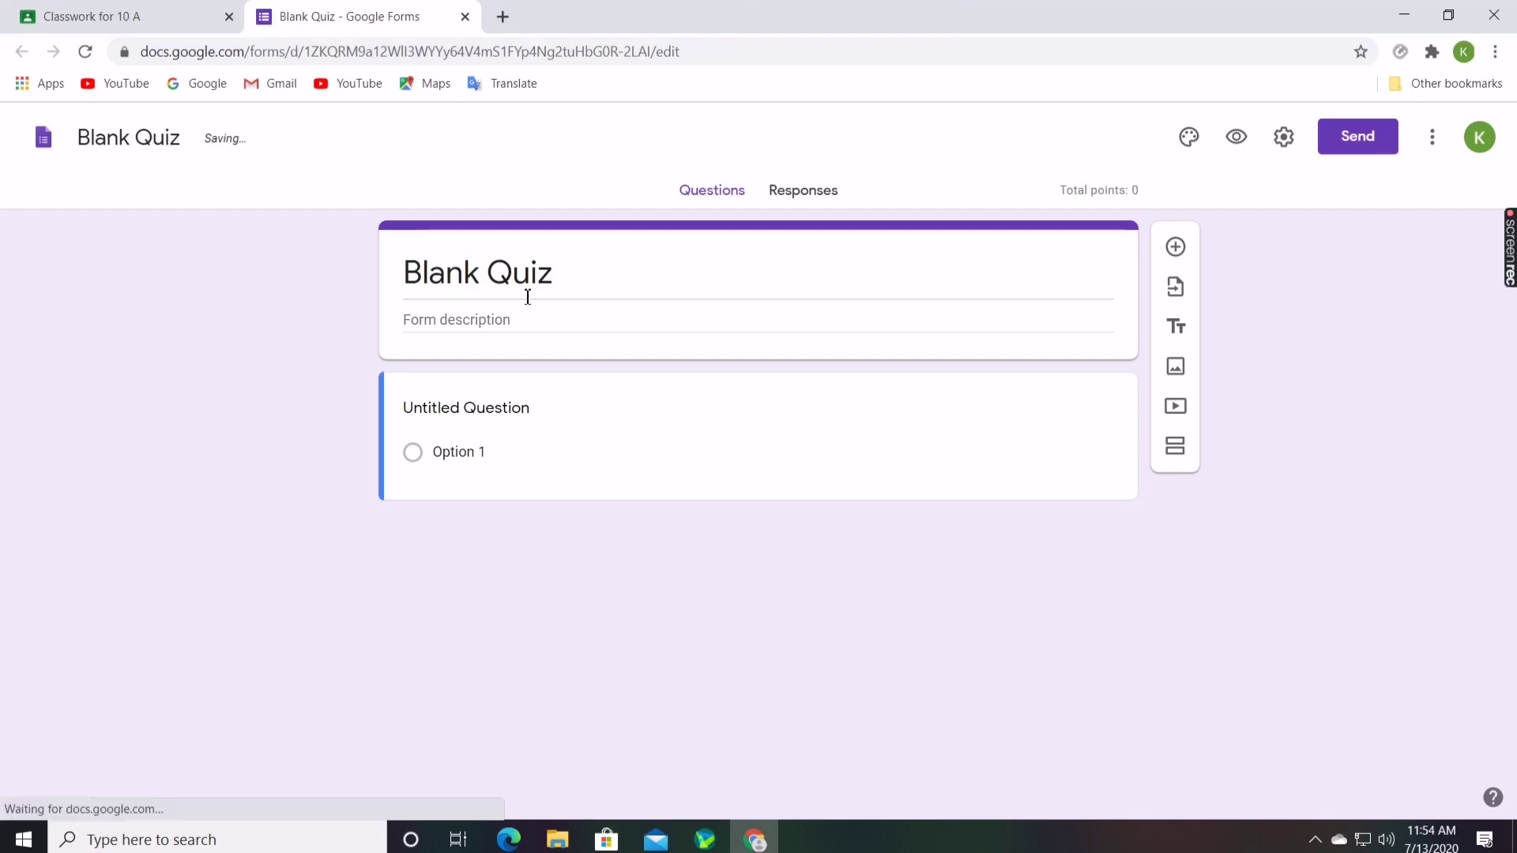
click(564, 324)
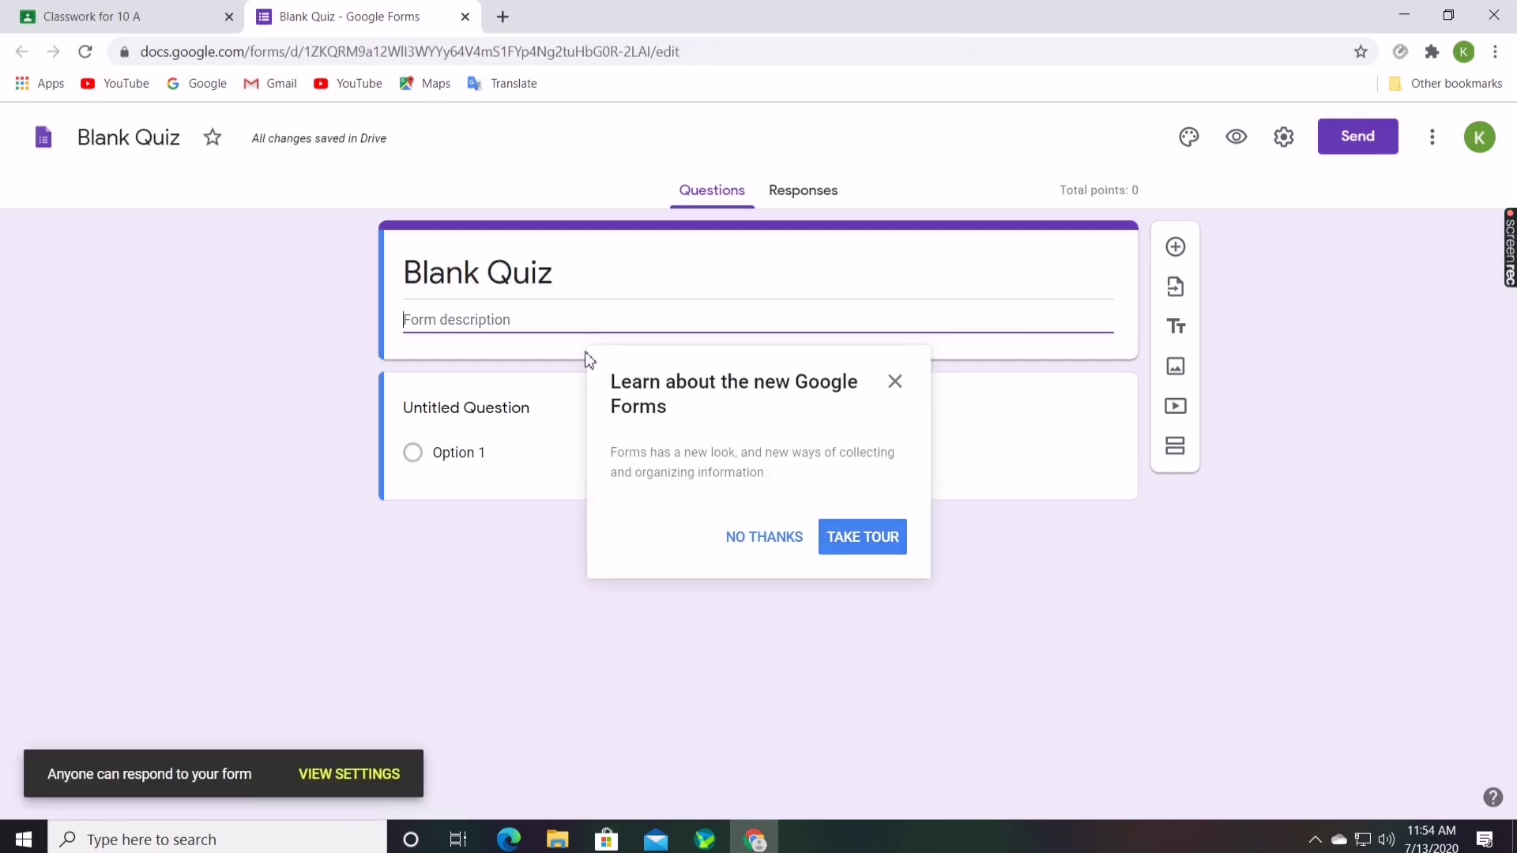
click(894, 381)
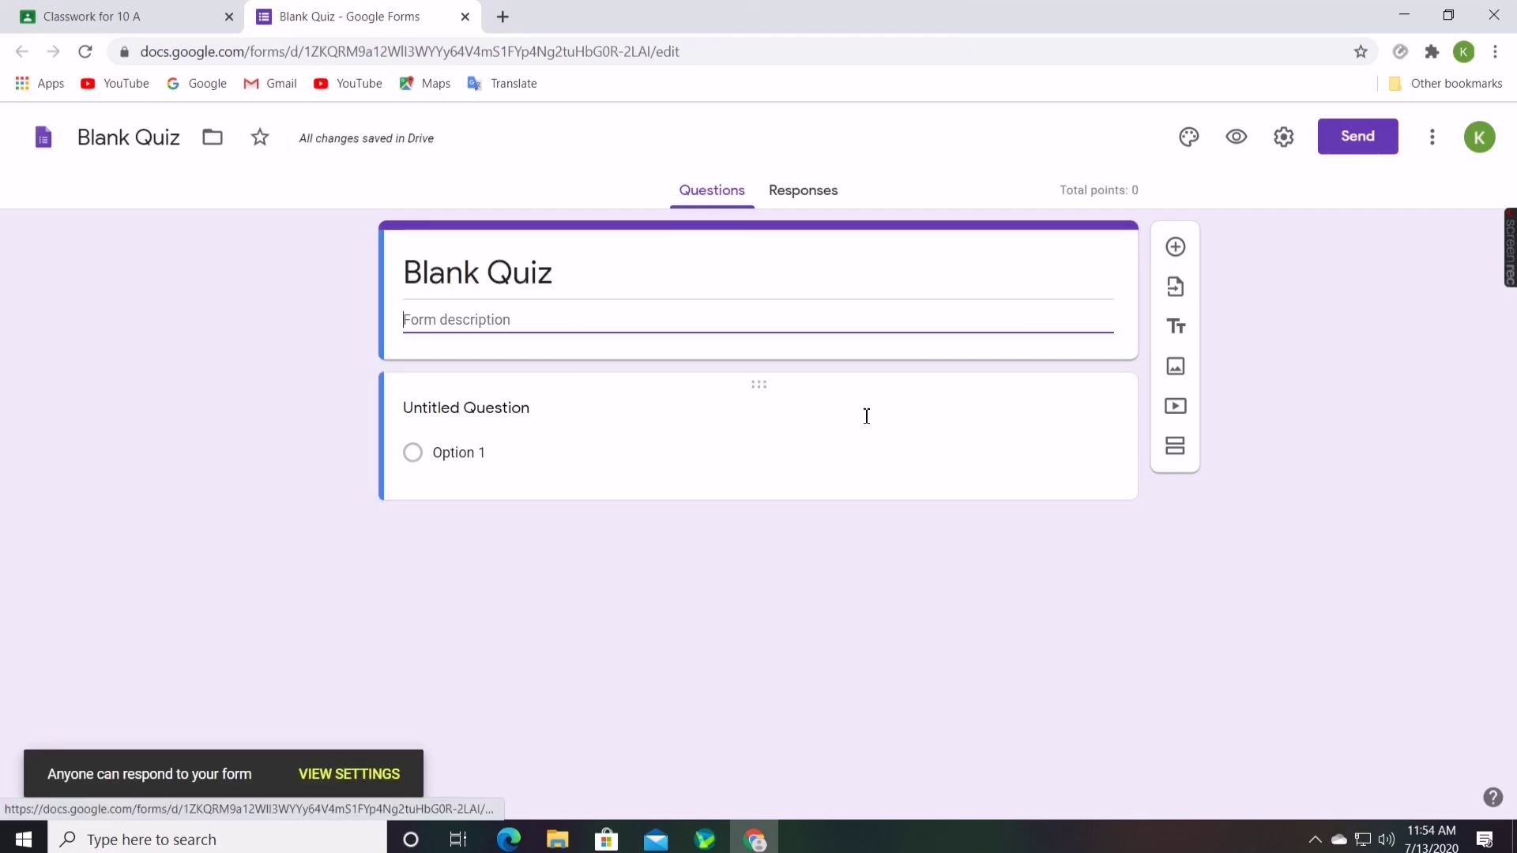
Make the first question '1+1' with answer options 2 and 5
click(451, 417)
key(BackSpace)
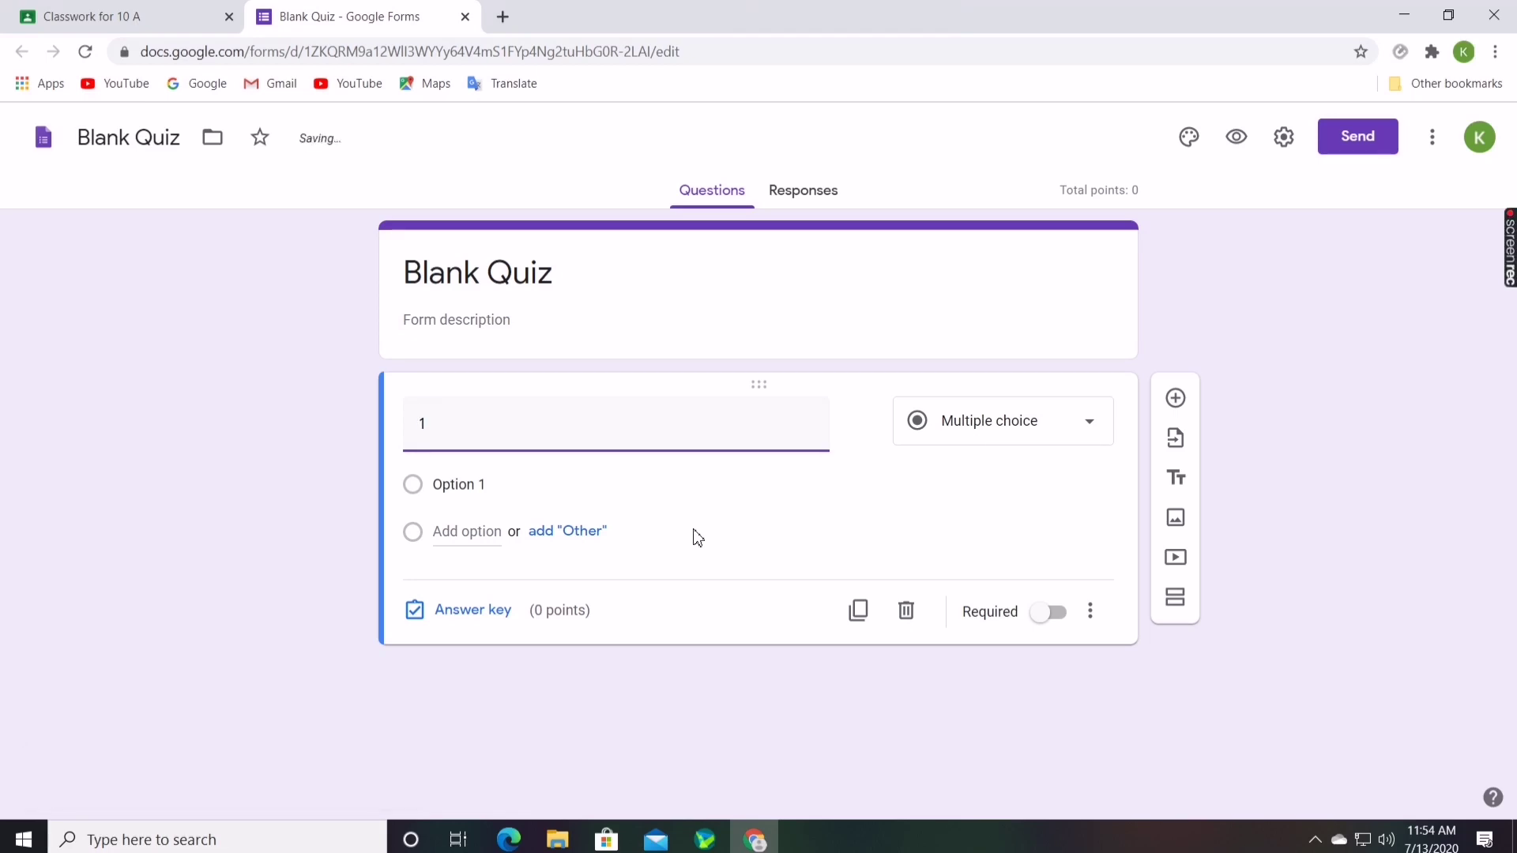
text(1+1)
click(446, 484)
key(BackSpace)
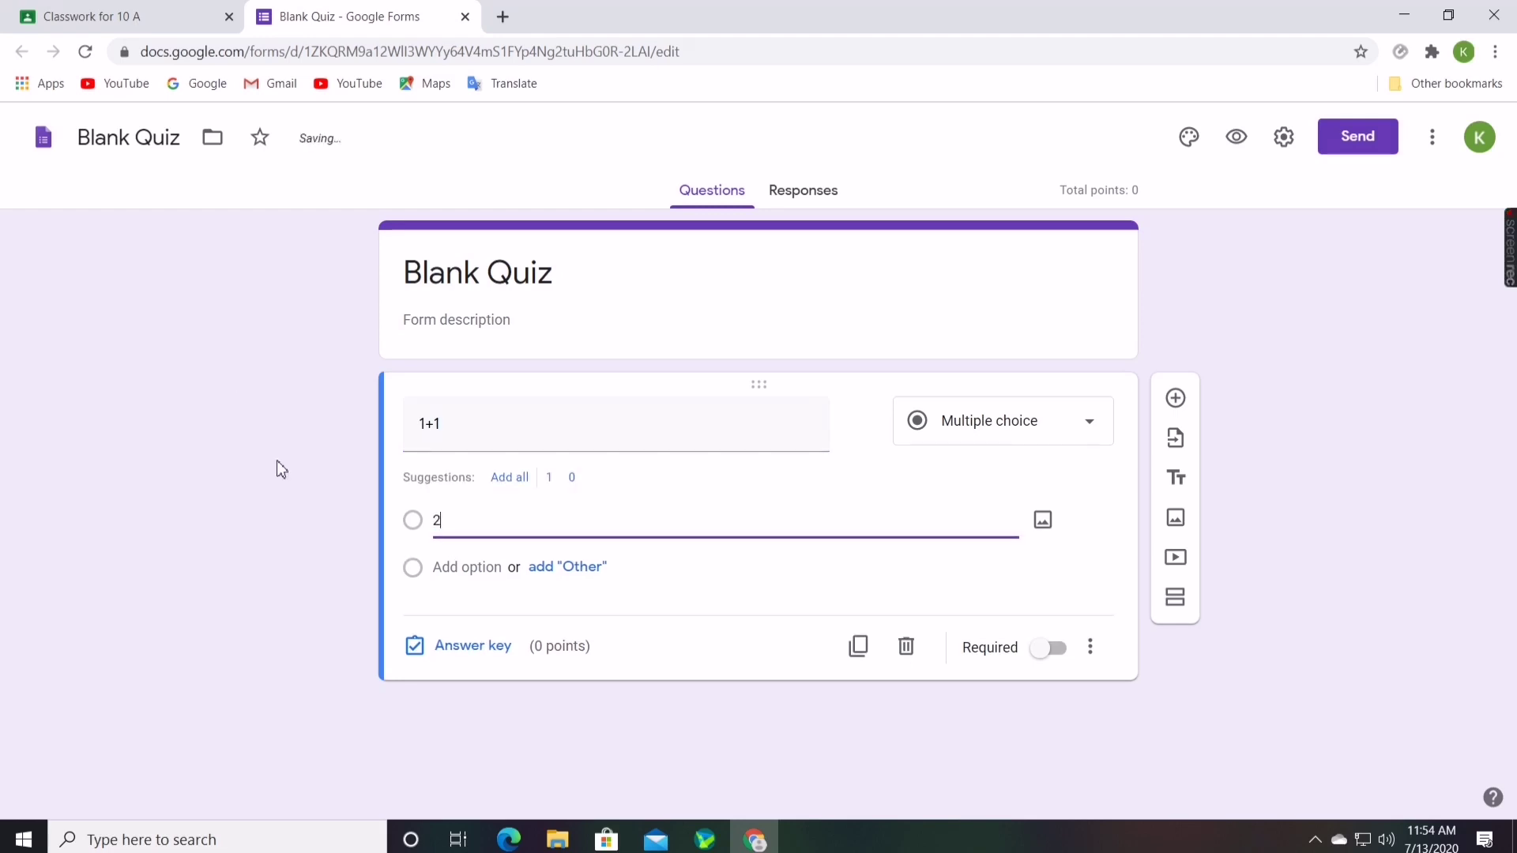
click(435, 569)
text(1)
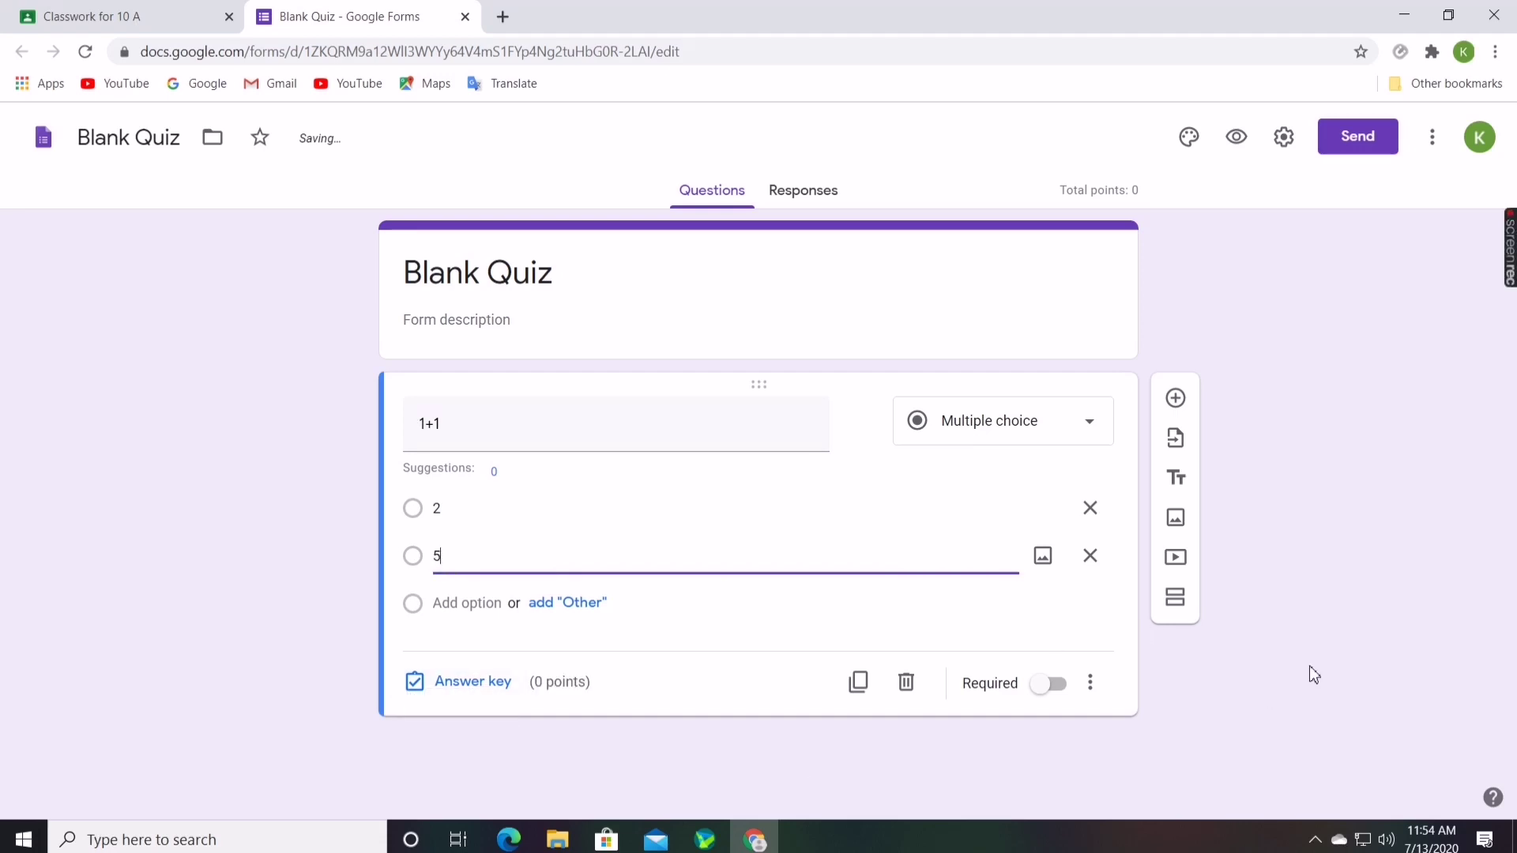
click(1310, 694)
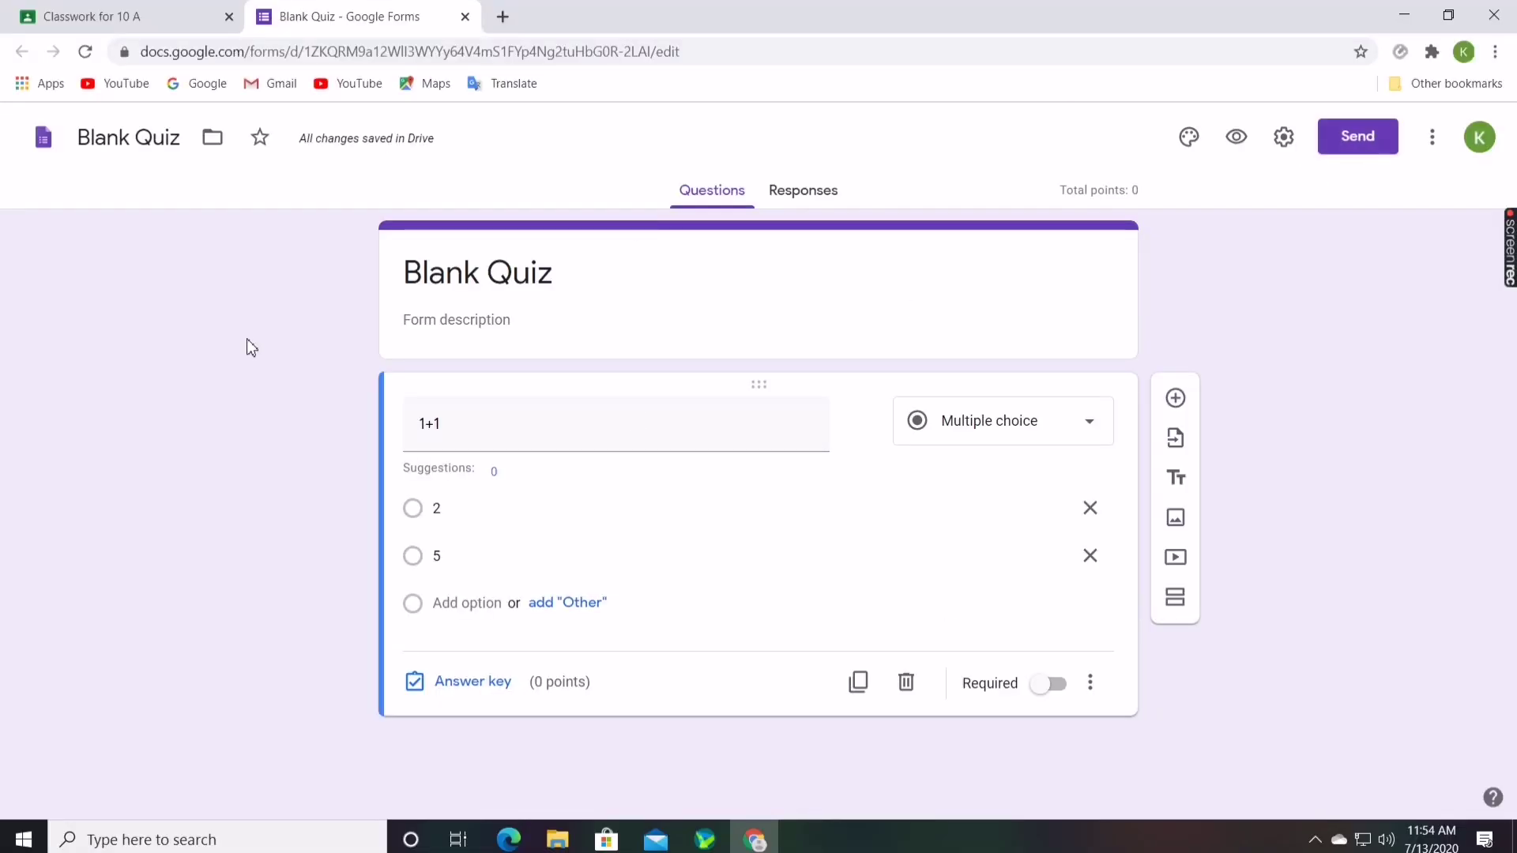
Keep the addition quiz as a draft and bring up the Classwork Create options for a new topic
click(465, 16)
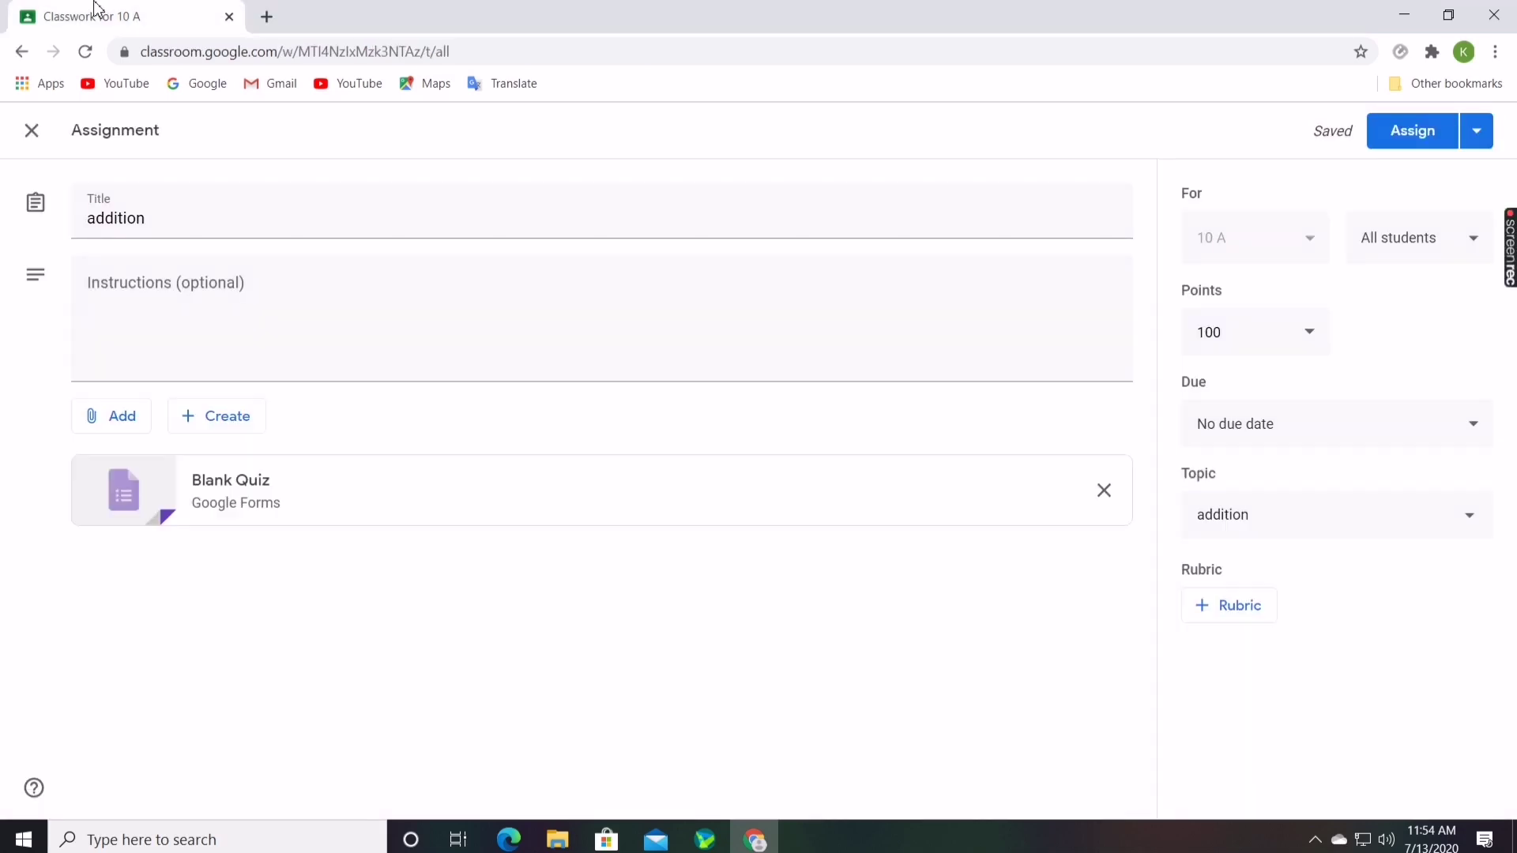
click(25, 144)
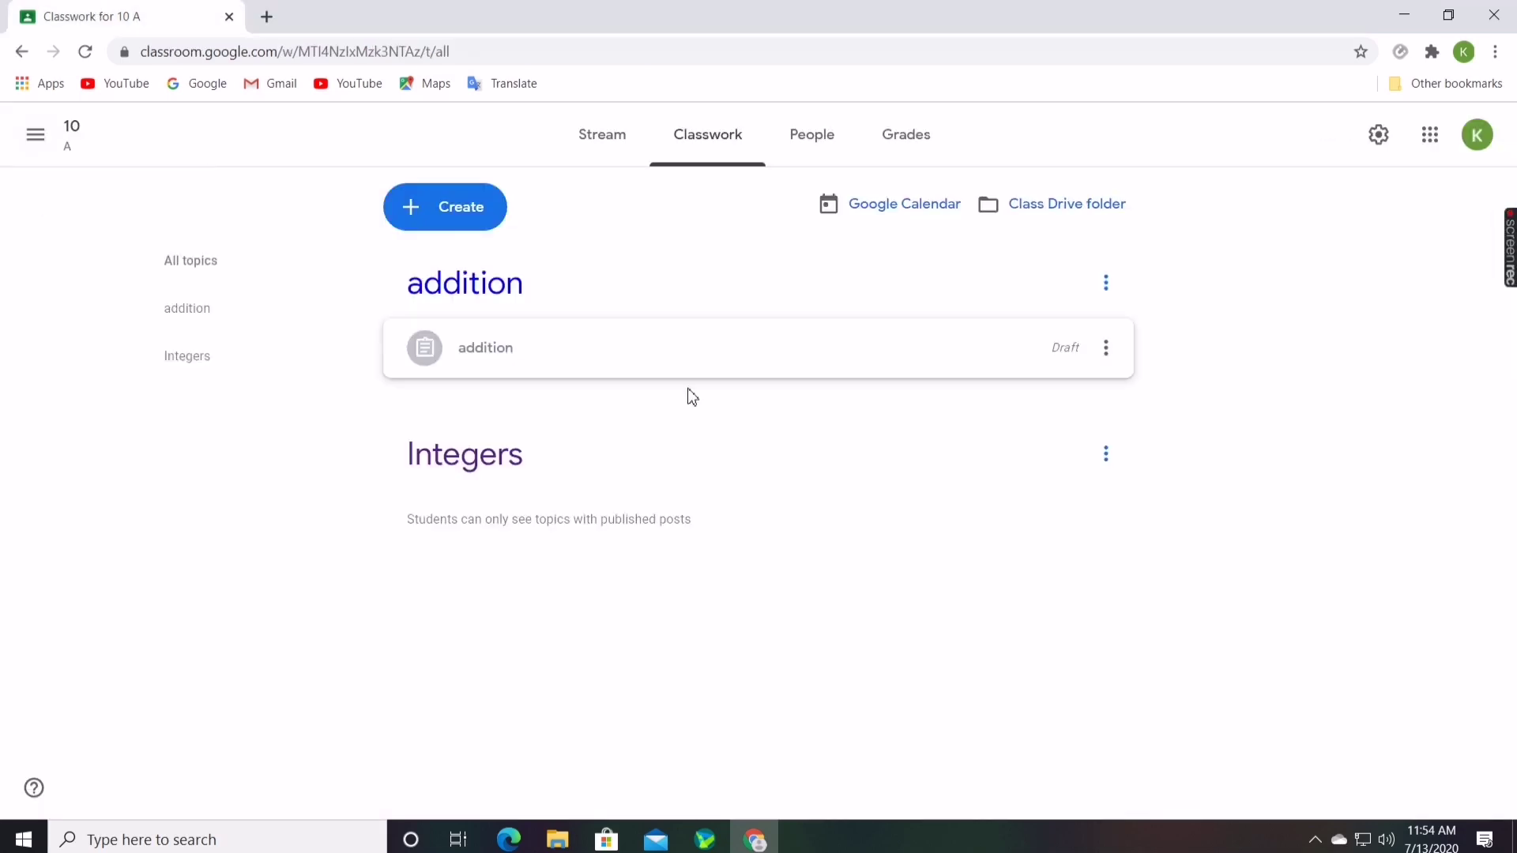
click(425, 224)
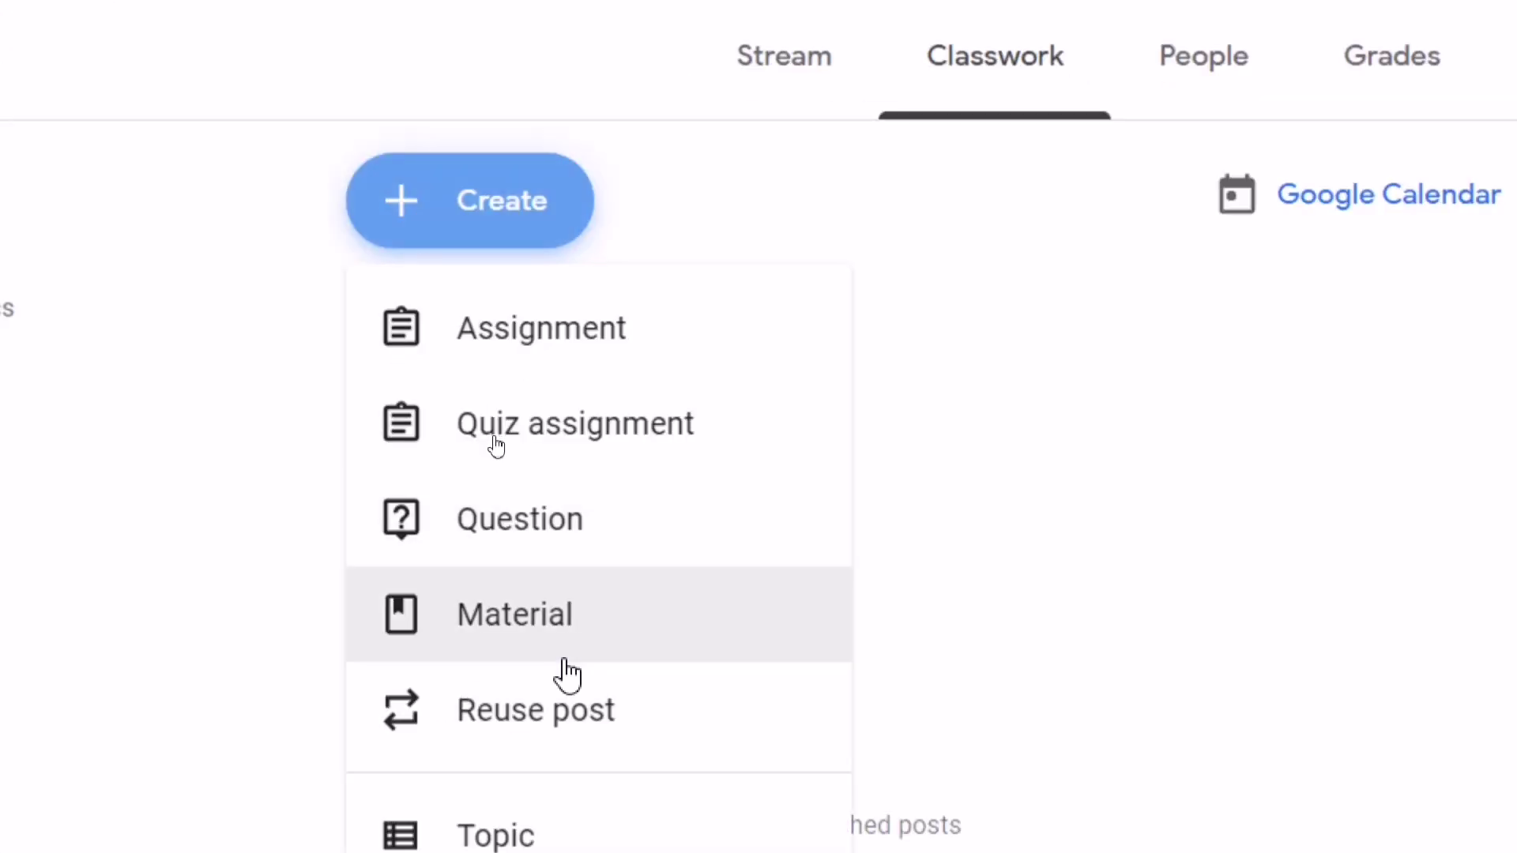
click(869, 607)
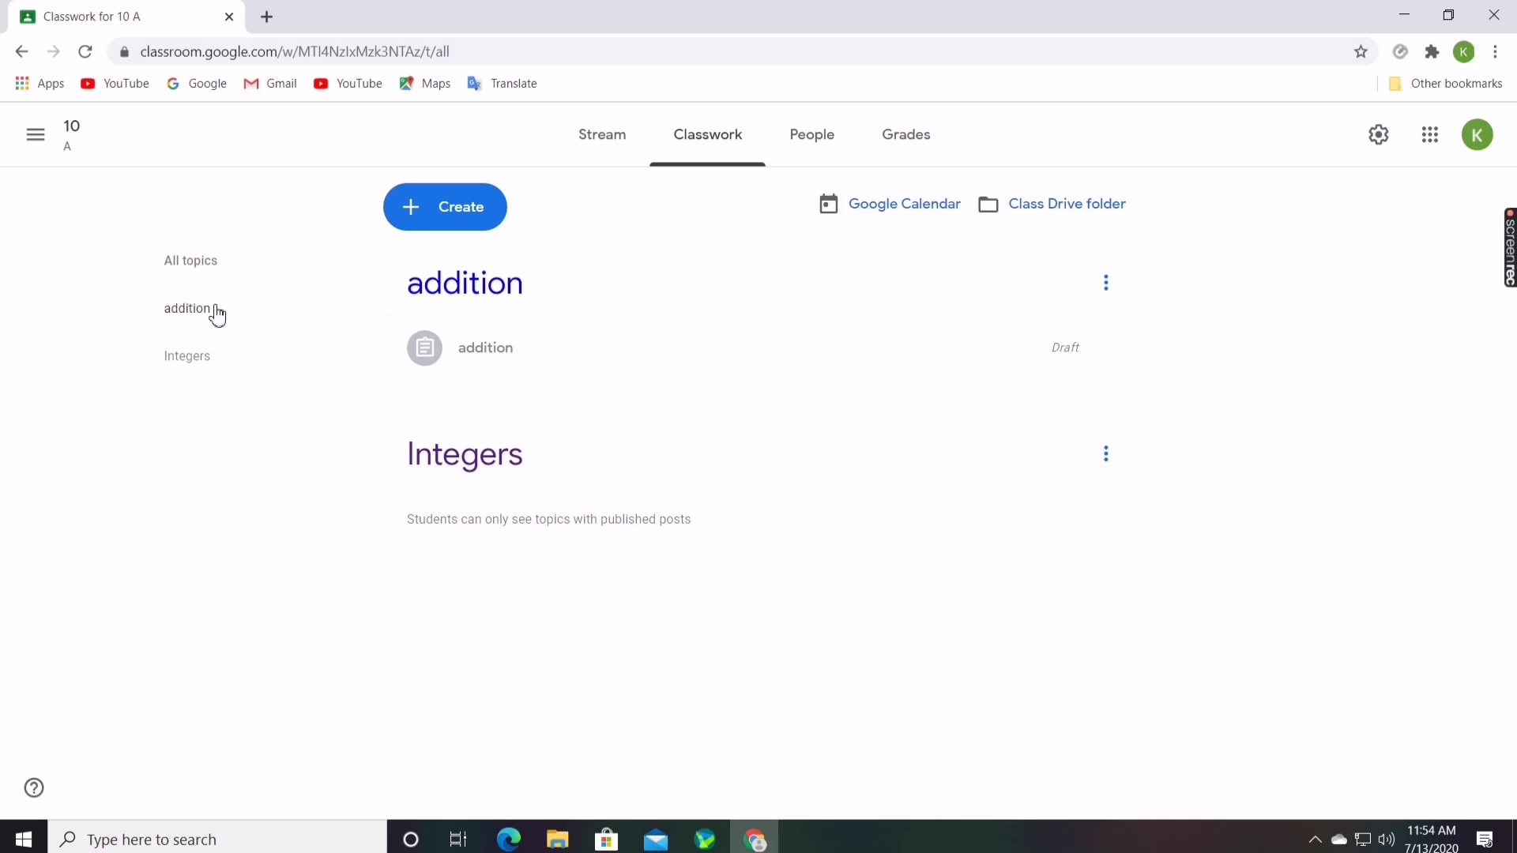
click(469, 227)
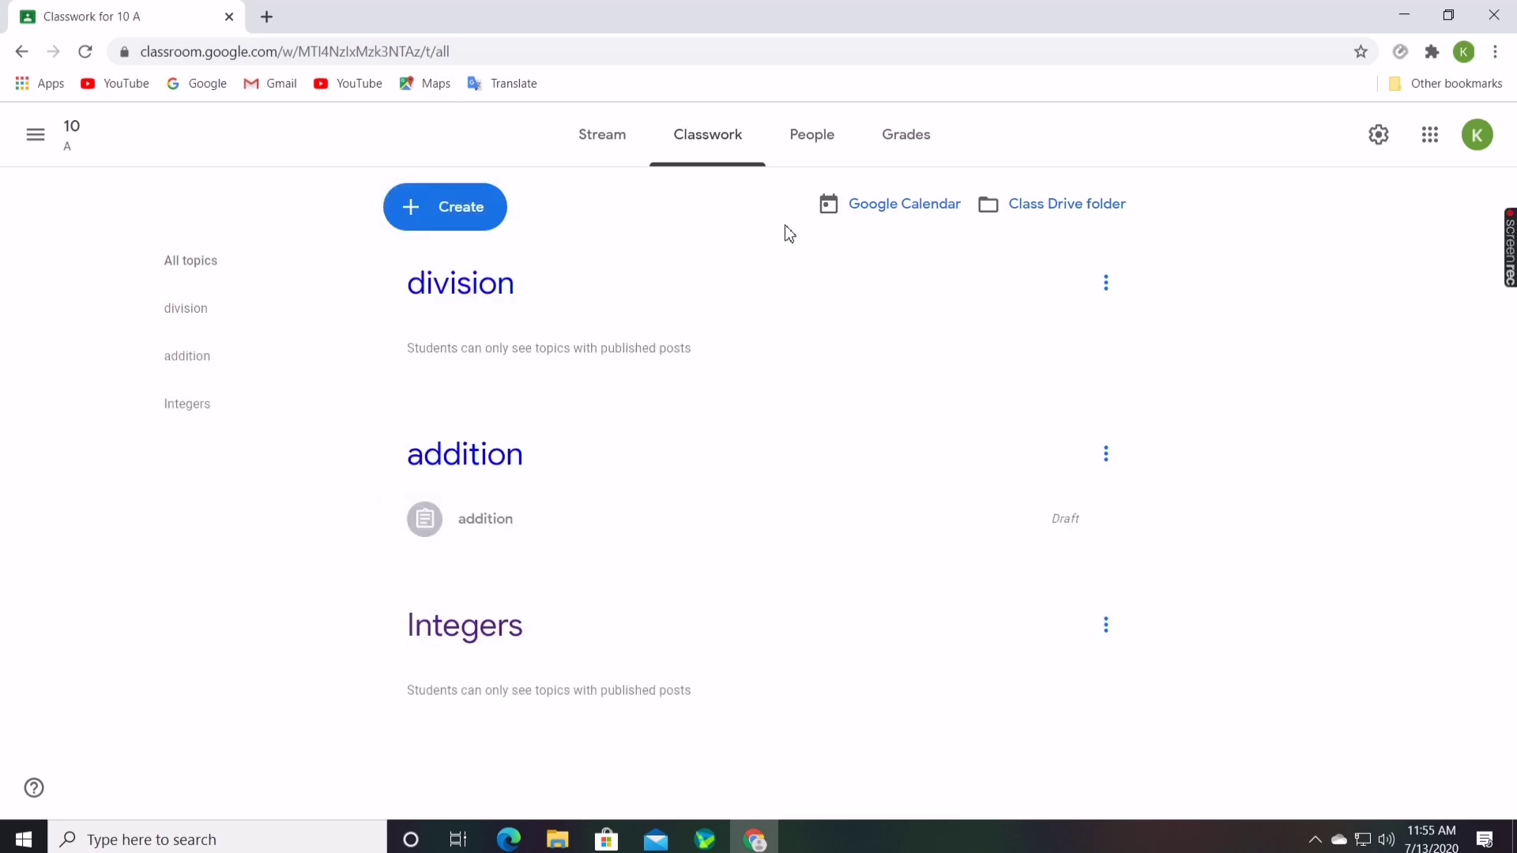
Post a Stream announcement to all students: 'students submit the work on 15th july'
click(628, 148)
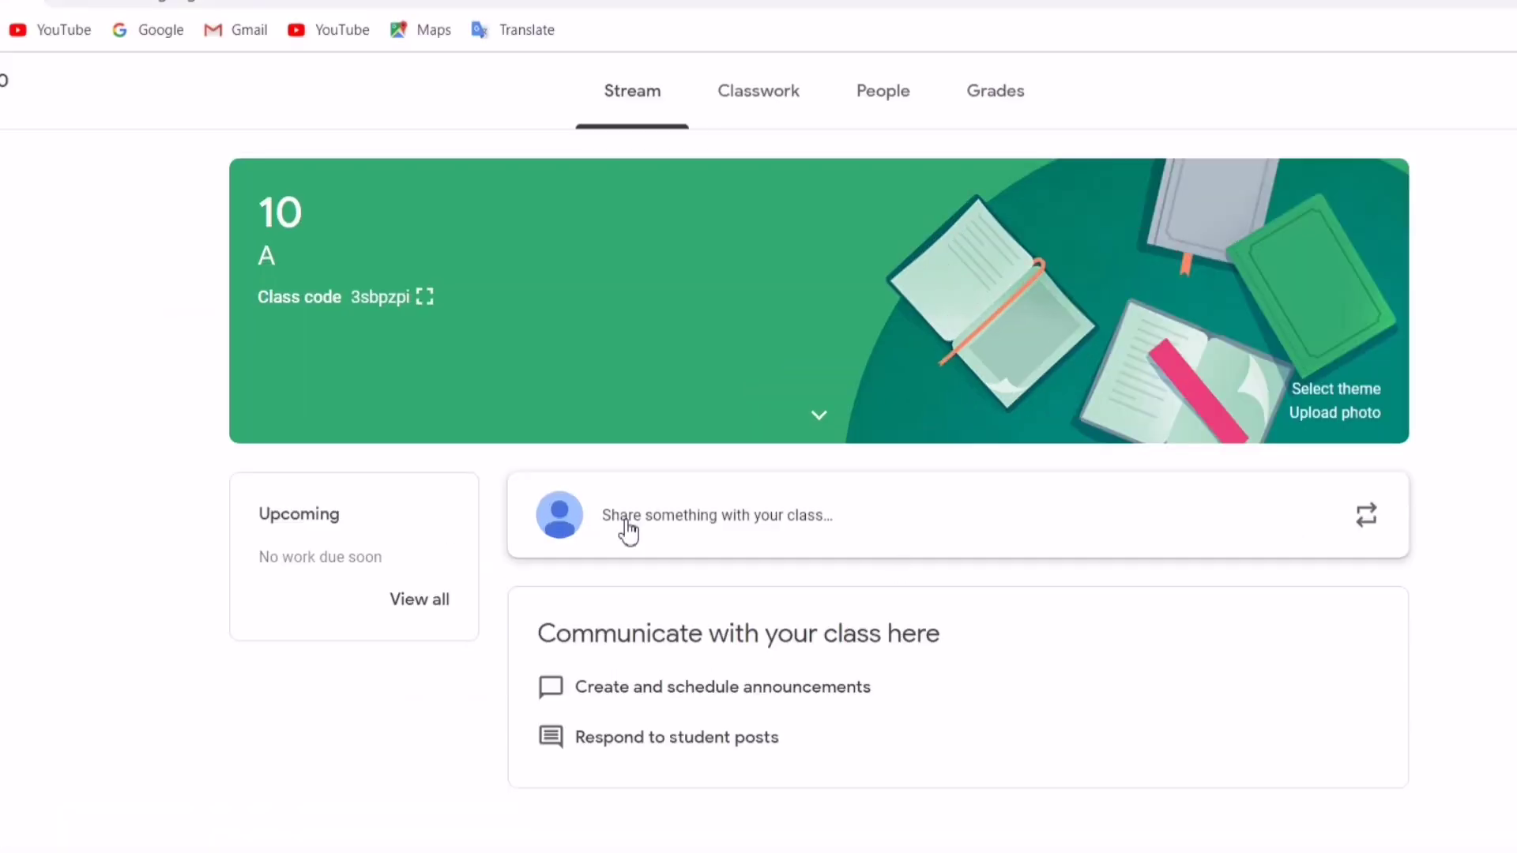
click(803, 544)
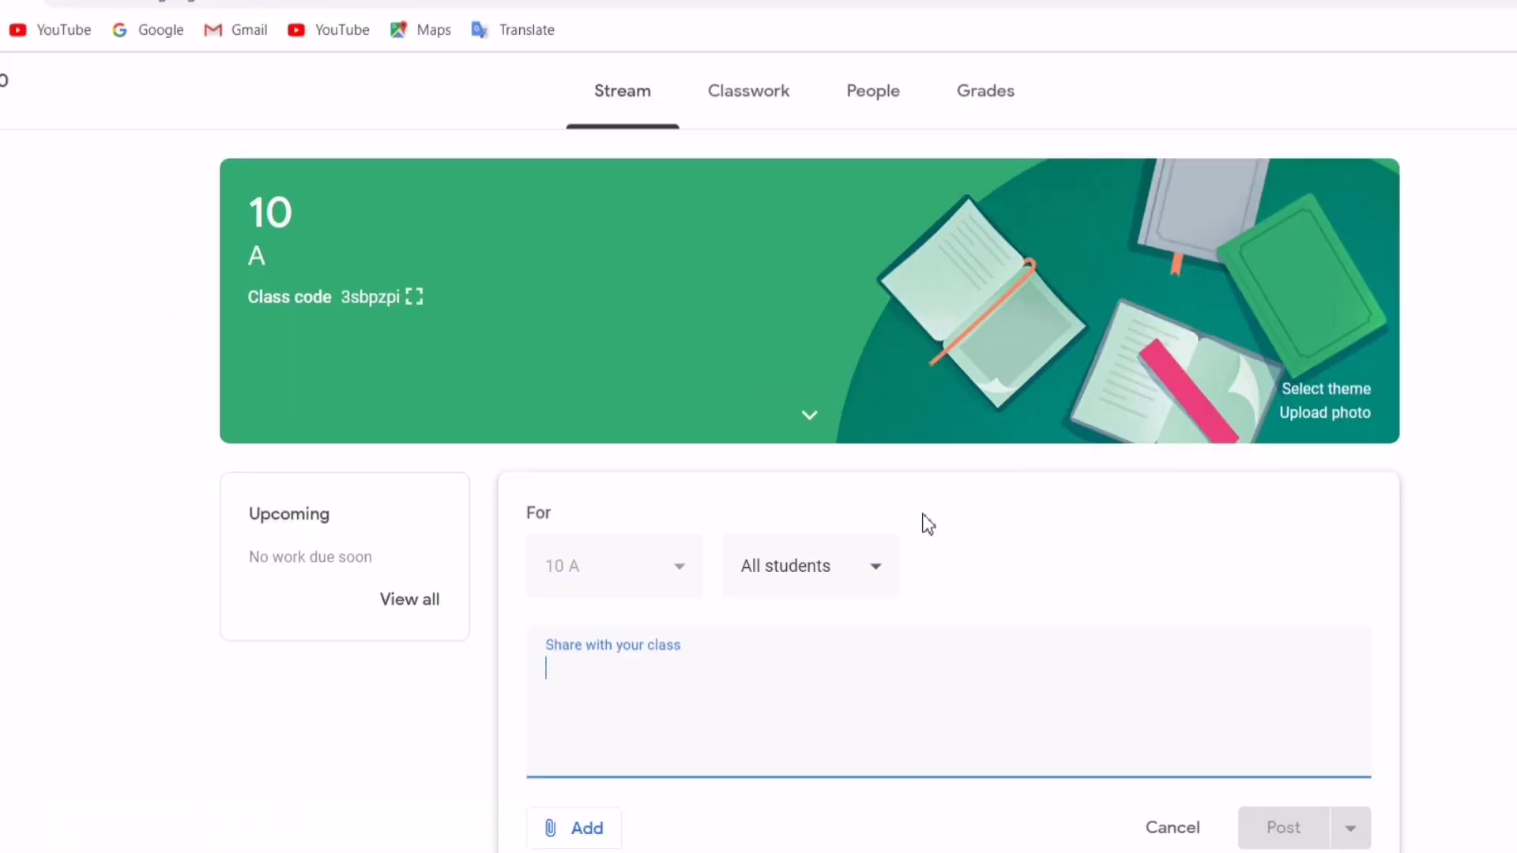
text(s)
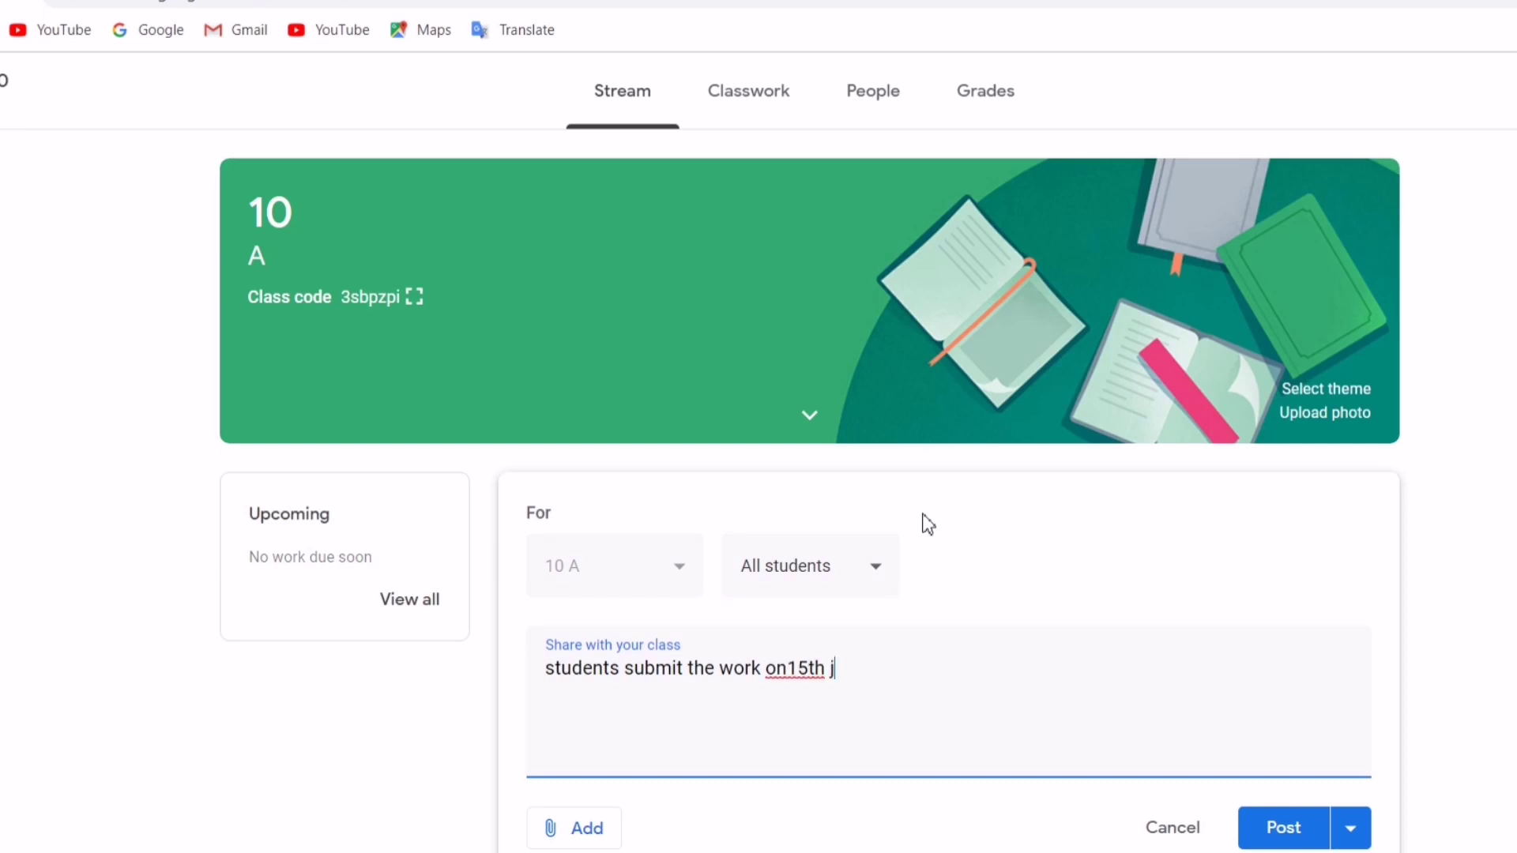
scroll(633, 770, down, 3)
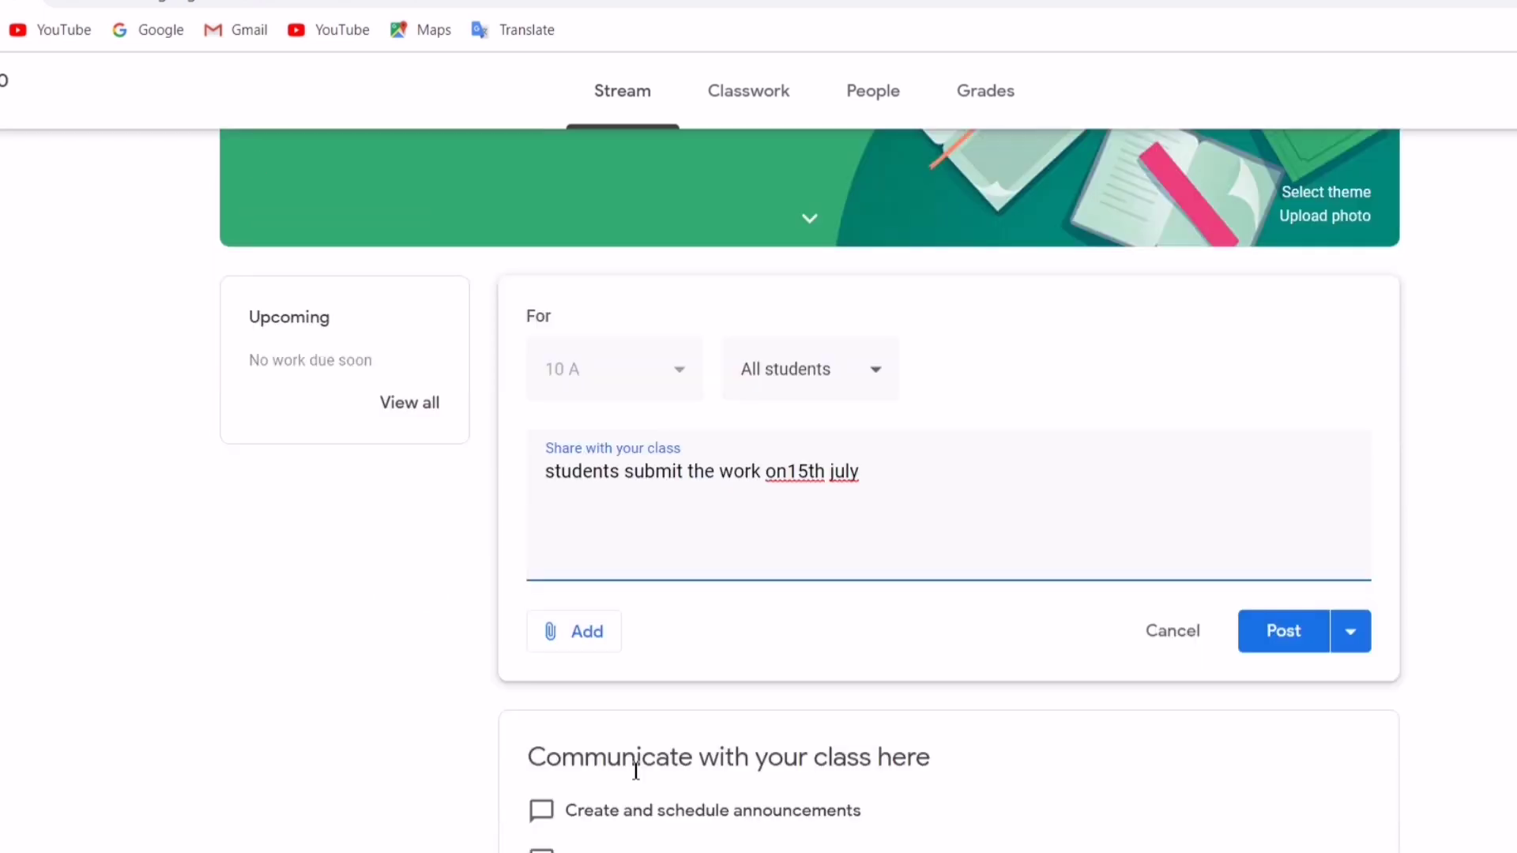
click(844, 387)
click(806, 390)
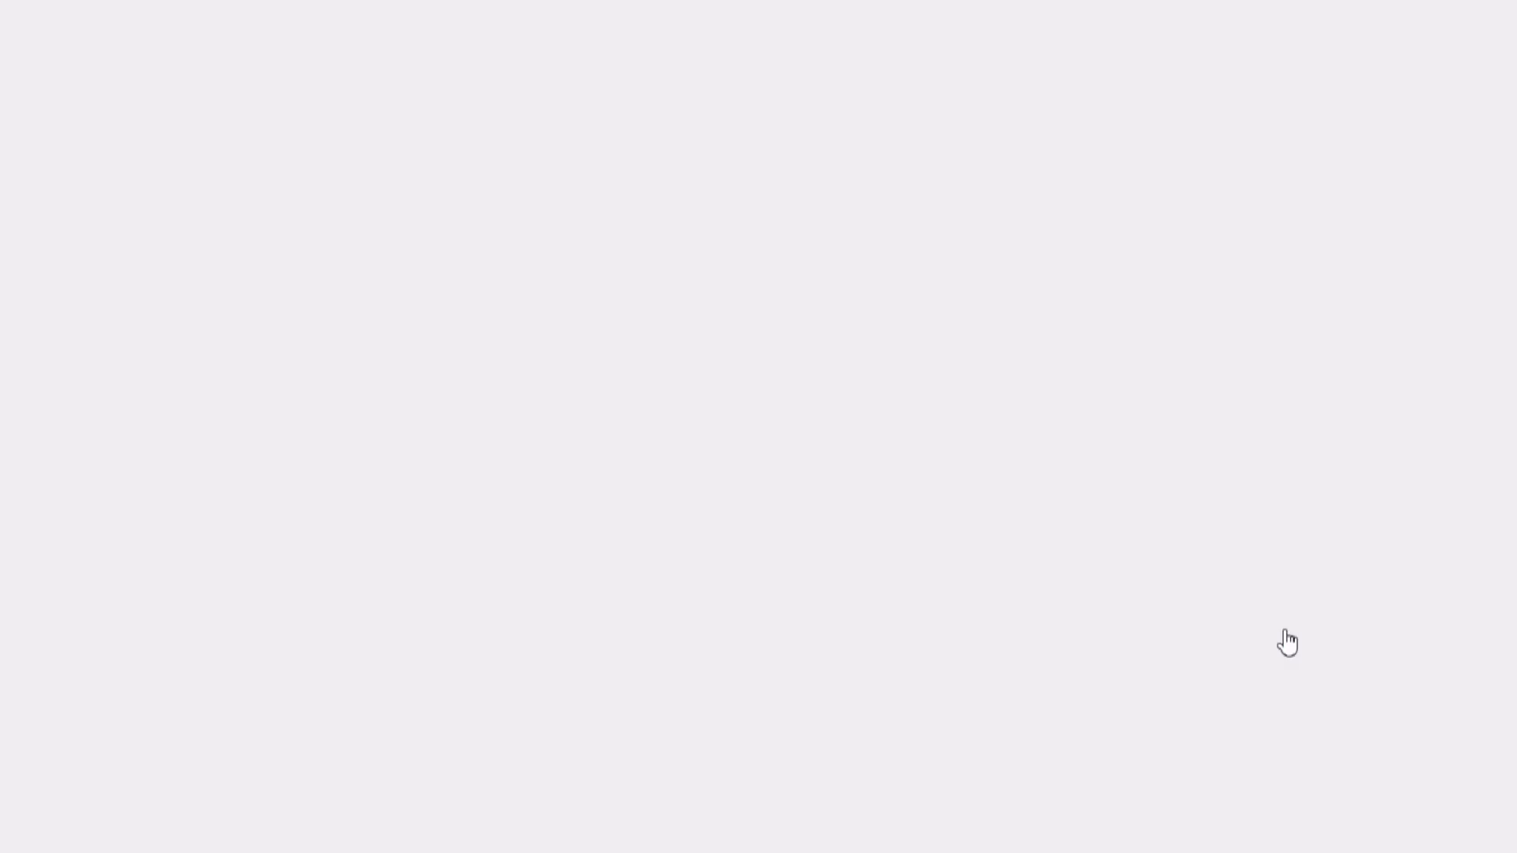
click(1300, 636)
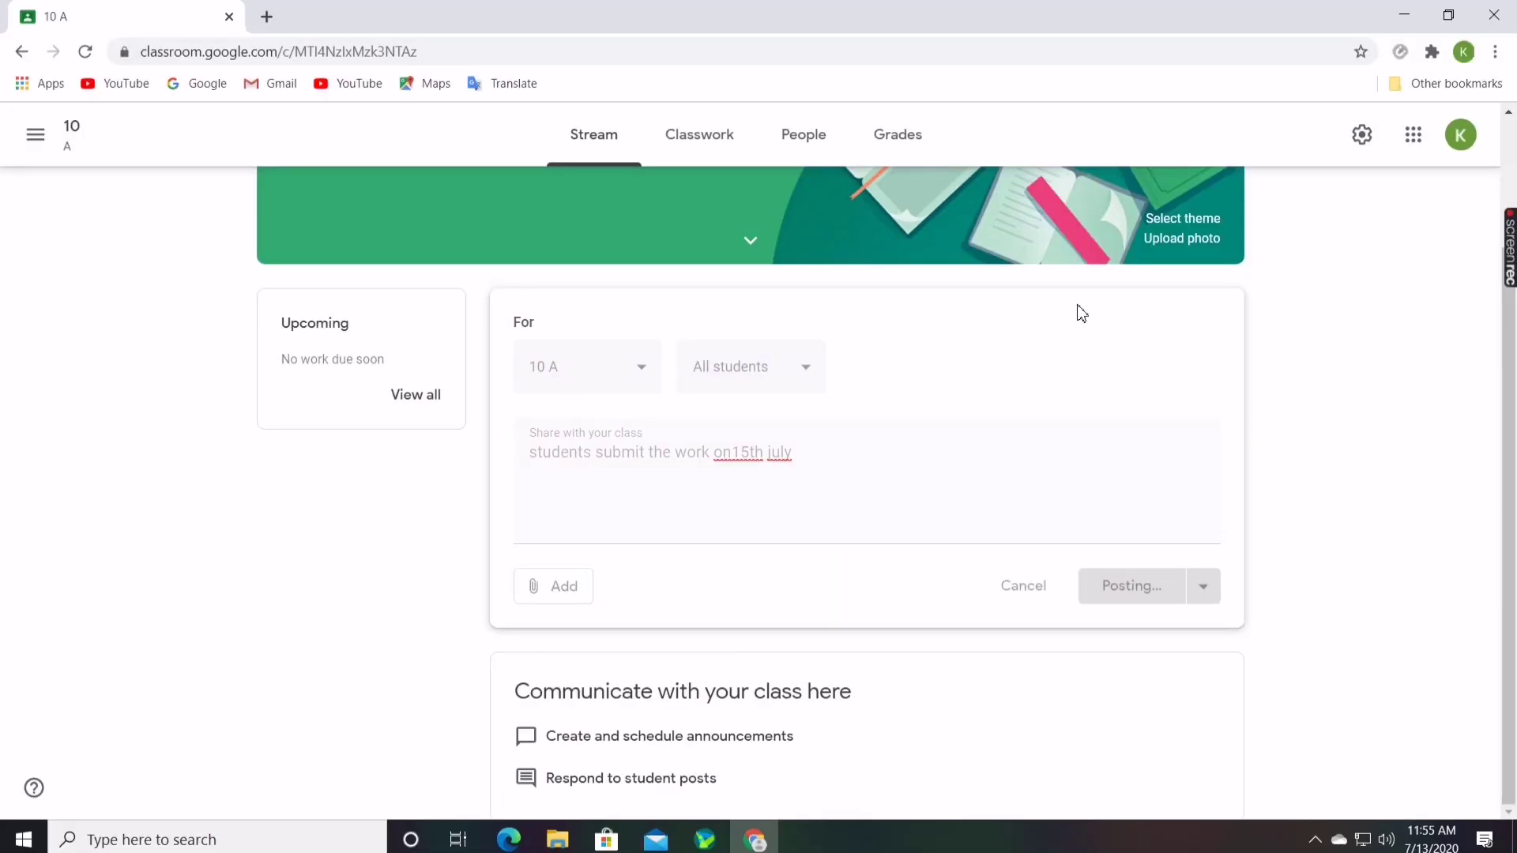
double_click(533, 624)
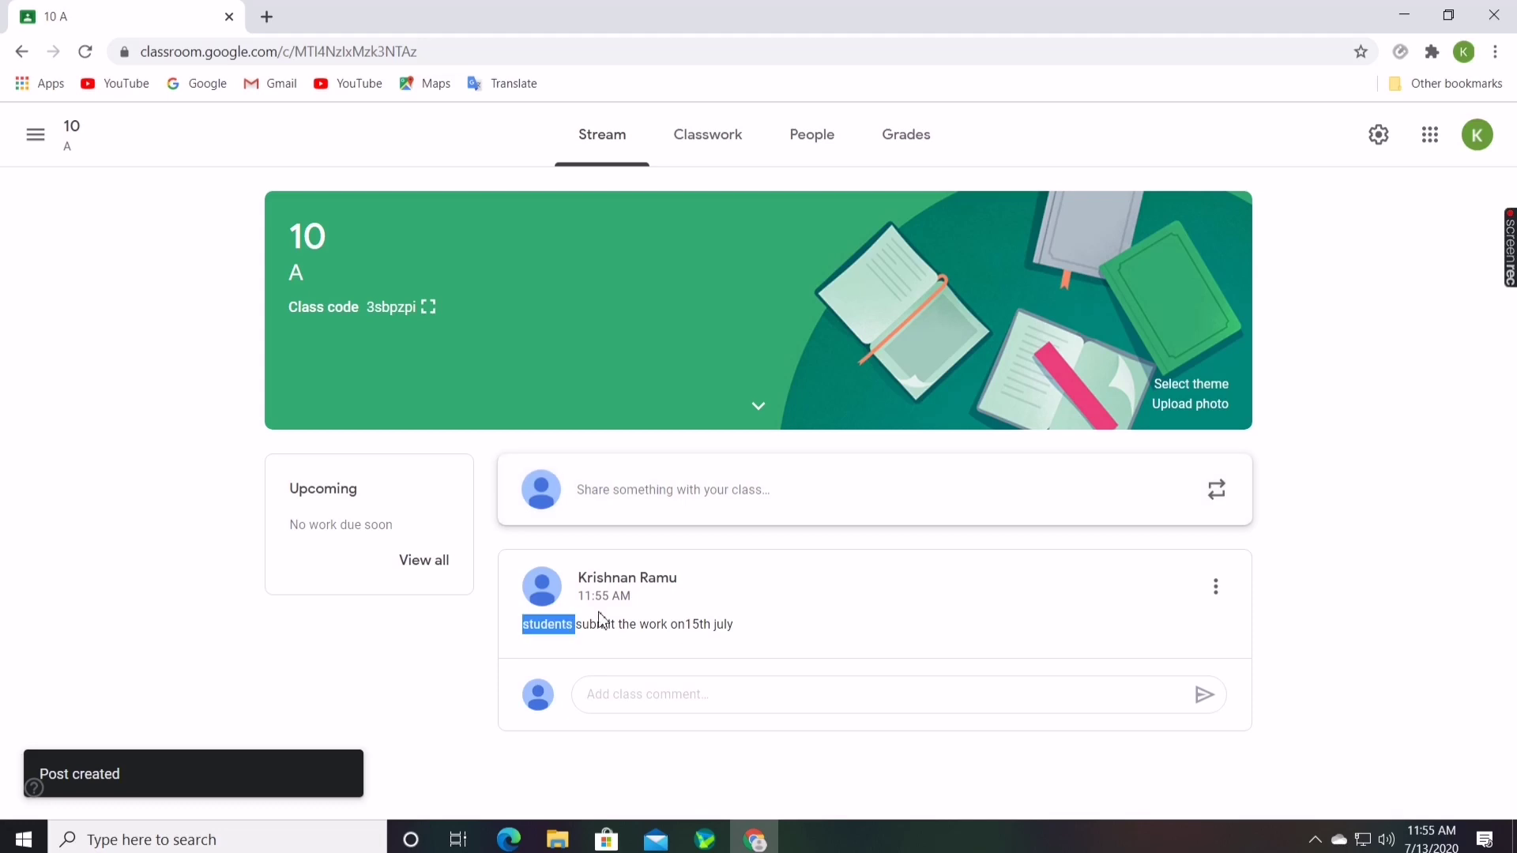
Start a new announcement reading 'visit this website', replacing the misspelled 'whatch'
click(737, 623)
triple_click(738, 623)
click(461, 666)
click(760, 498)
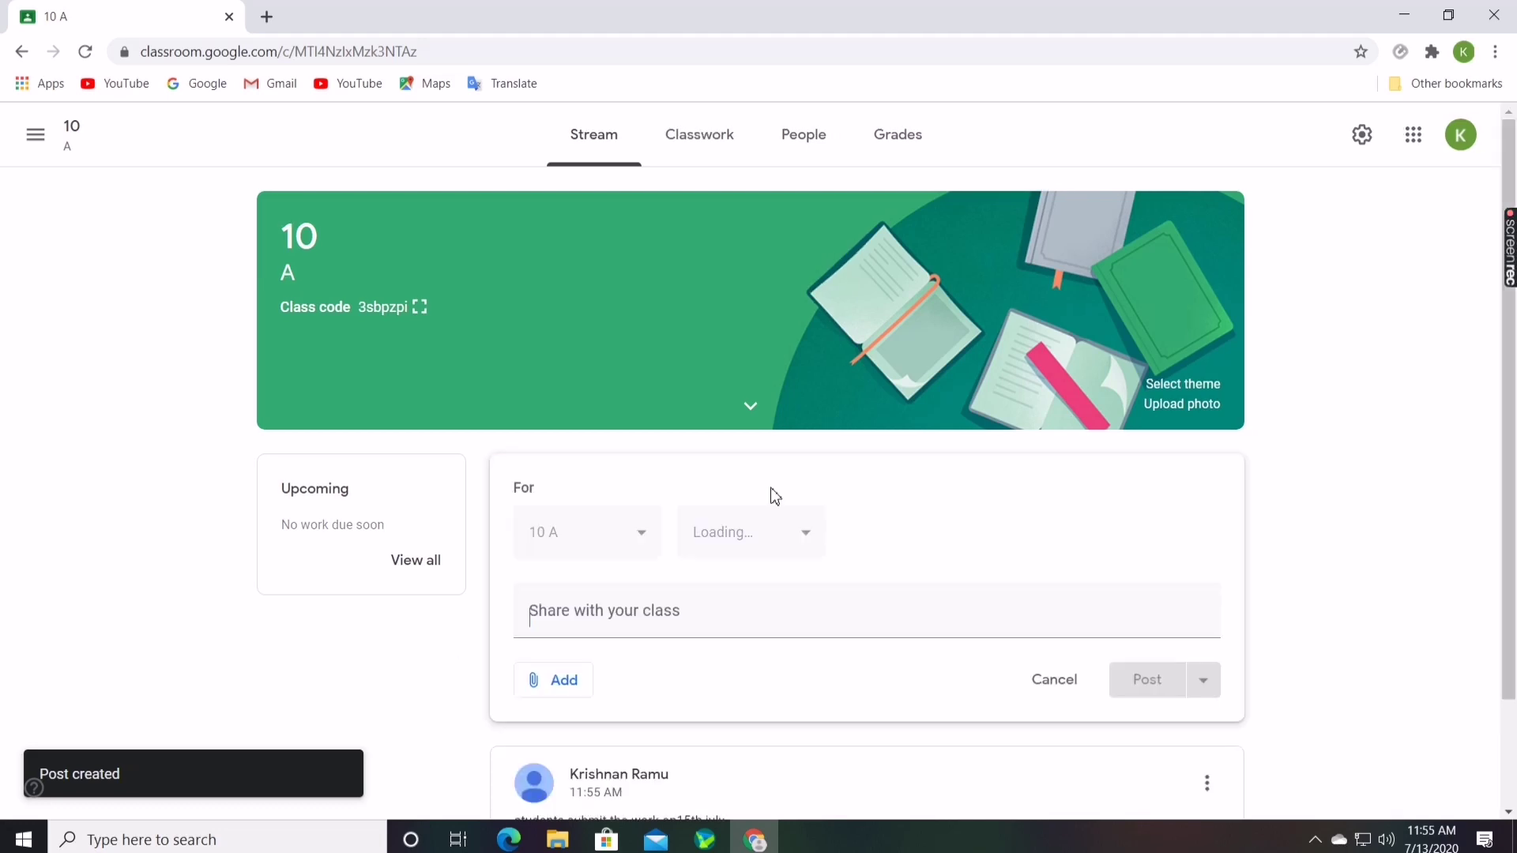
text(wha)
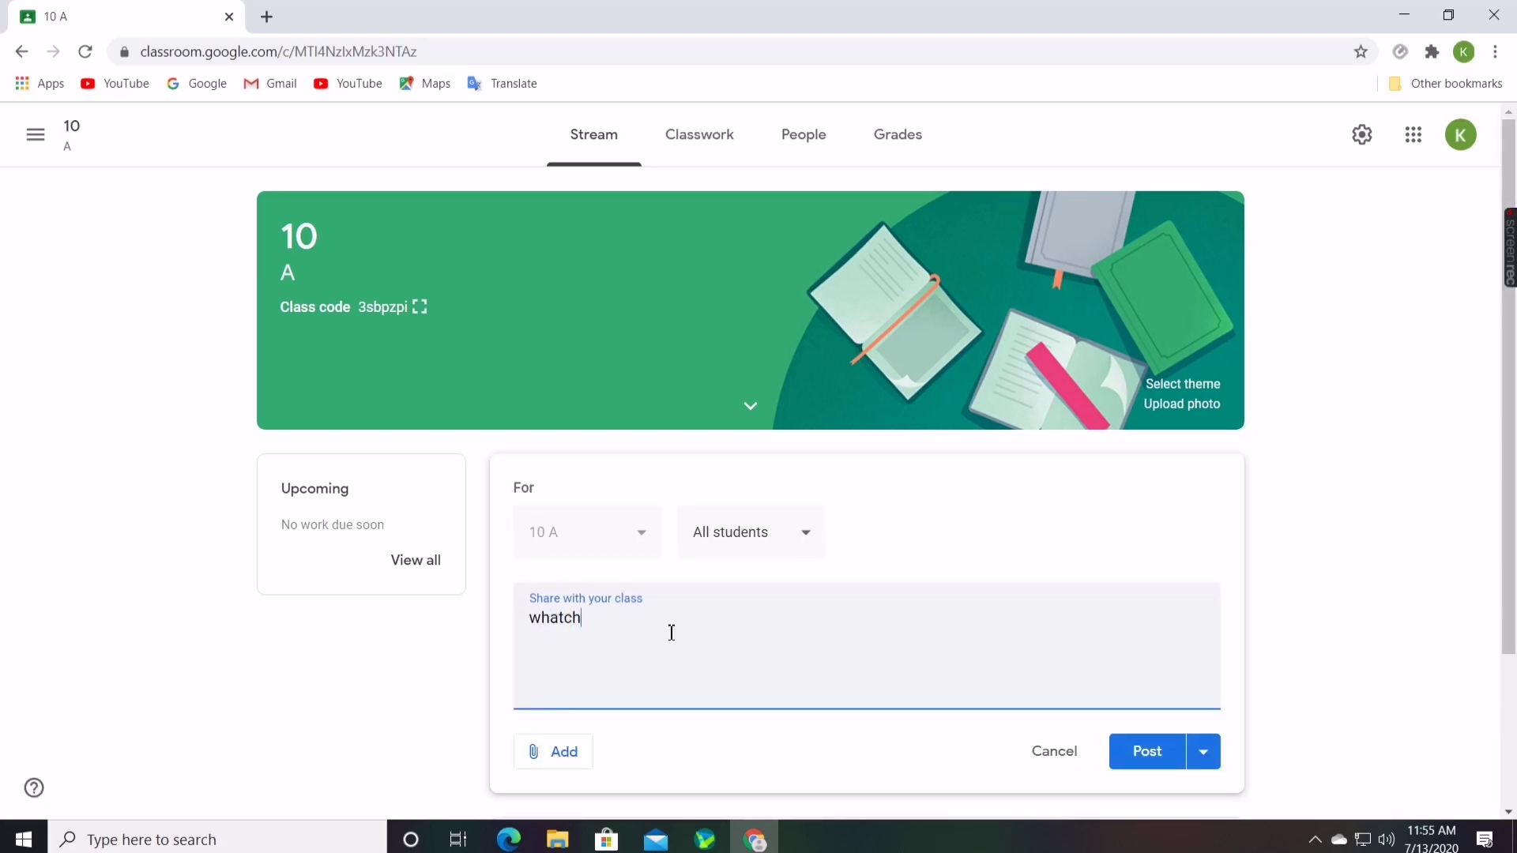
text(tch)
key(ctrl+a)
key(BackSpace)
text(vis)
scroll(691, 685, down, 1)
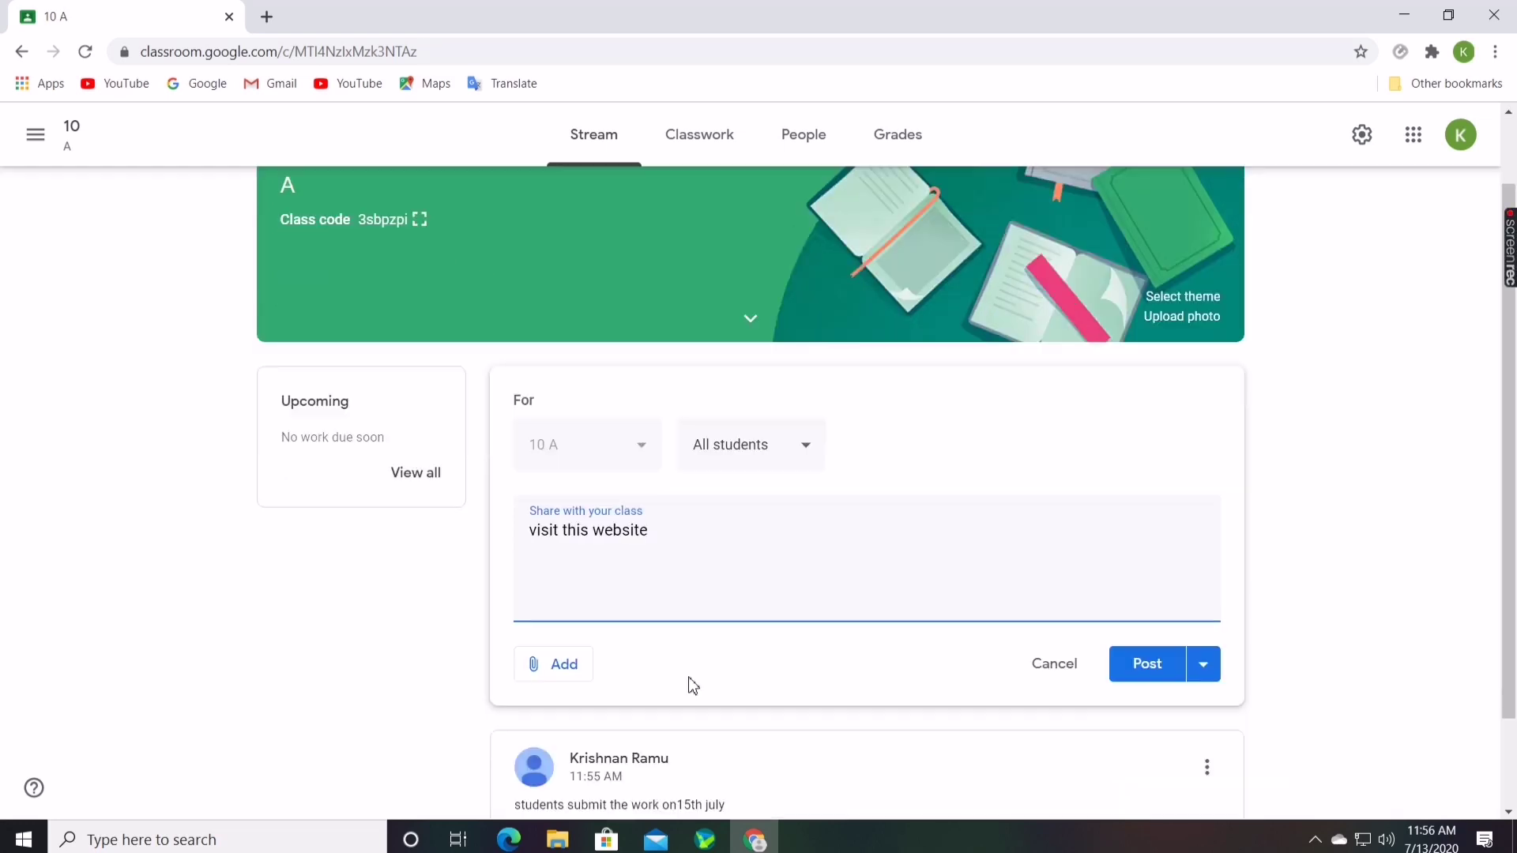
Attach the pasted AR Tech website link and post the announcement
click(575, 656)
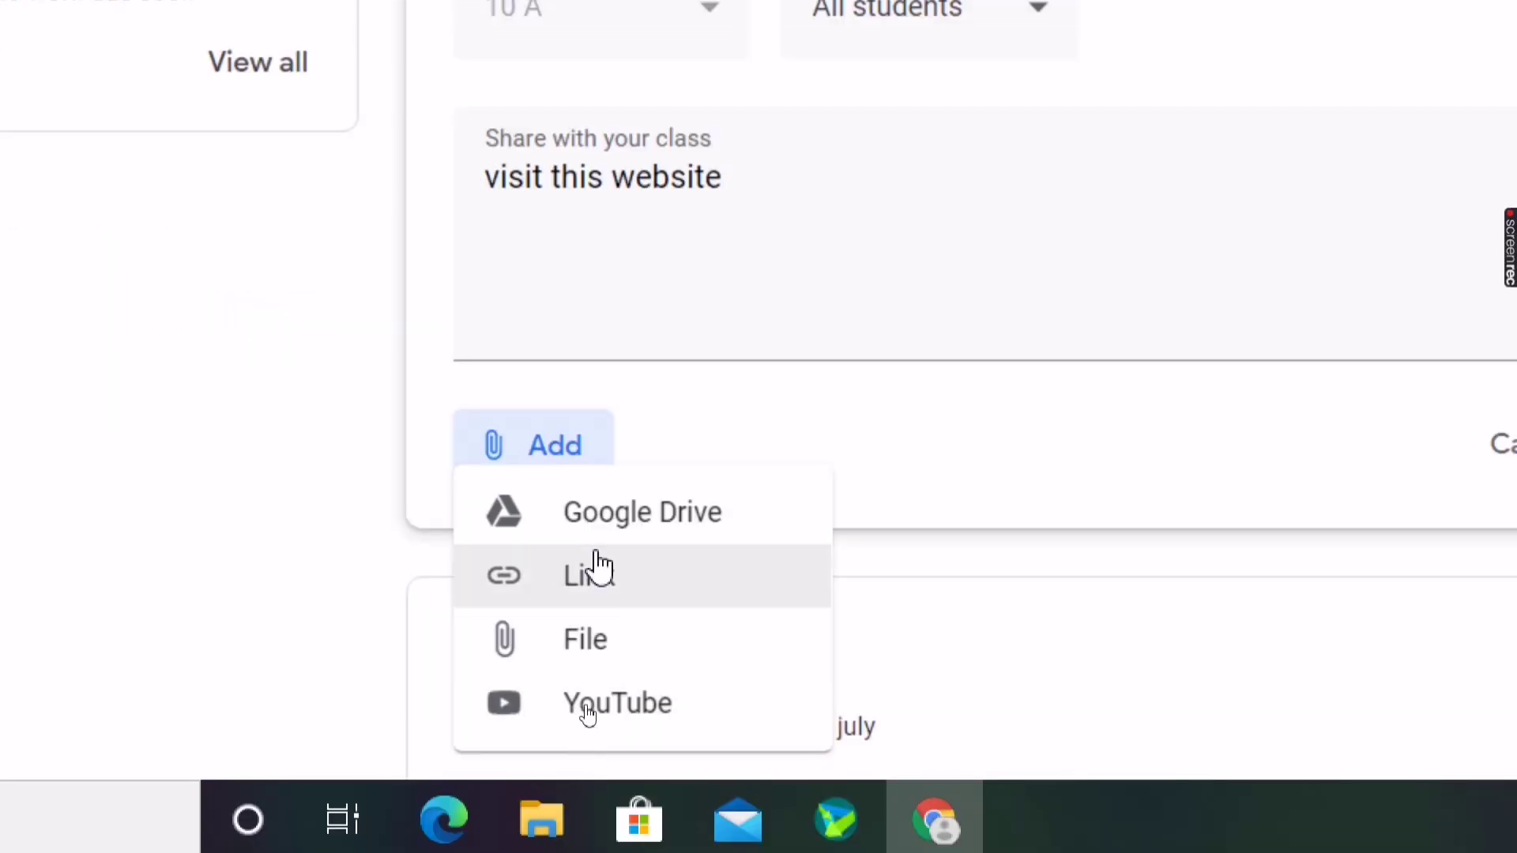
click(592, 572)
right_click(871, 282)
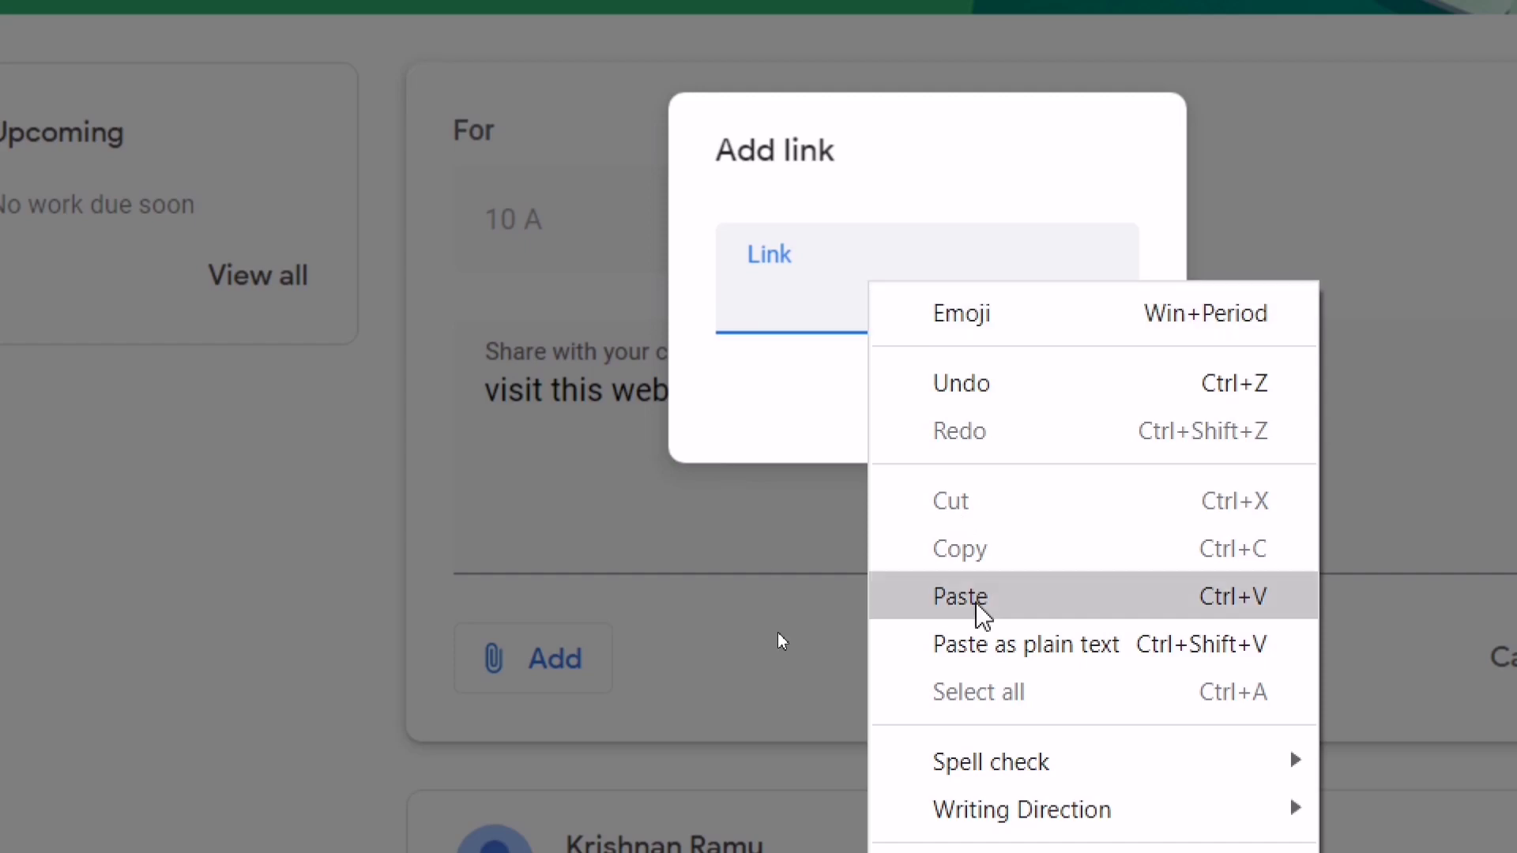
click(978, 613)
click(1071, 426)
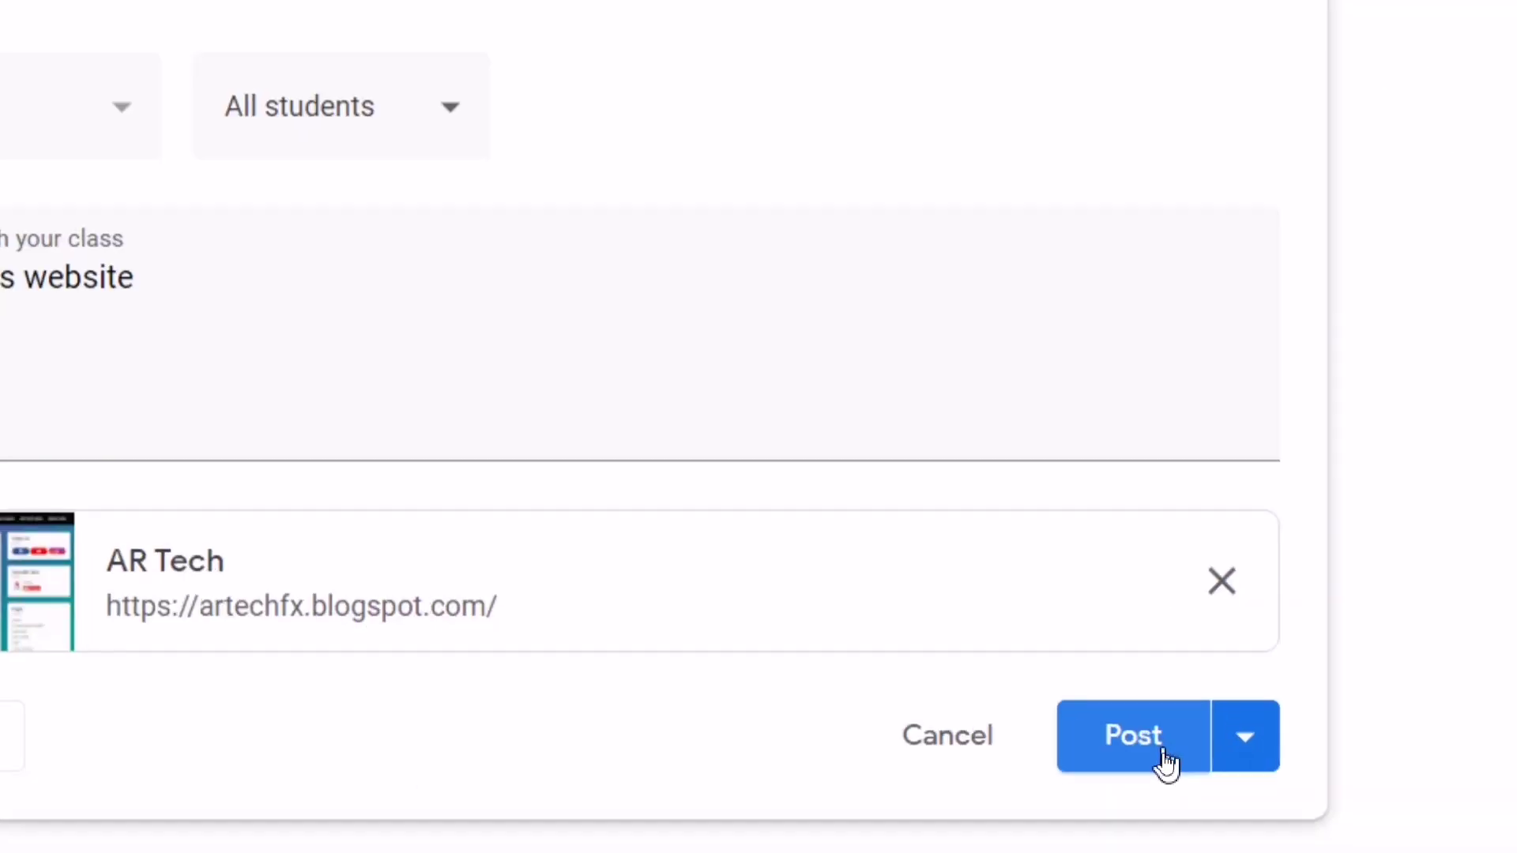
click(1168, 757)
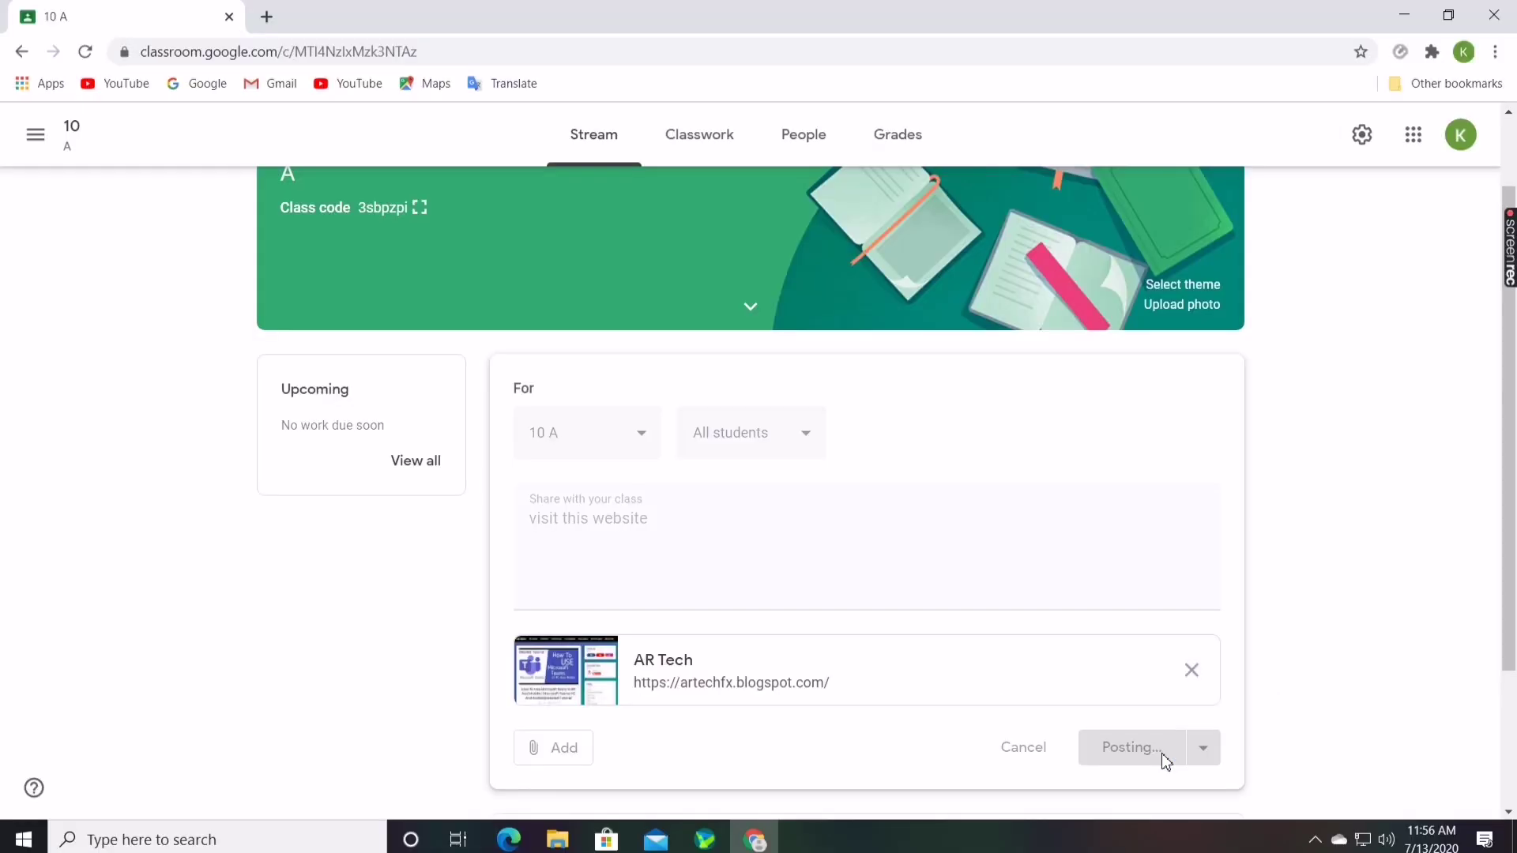
scroll(671, 529, down, 1)
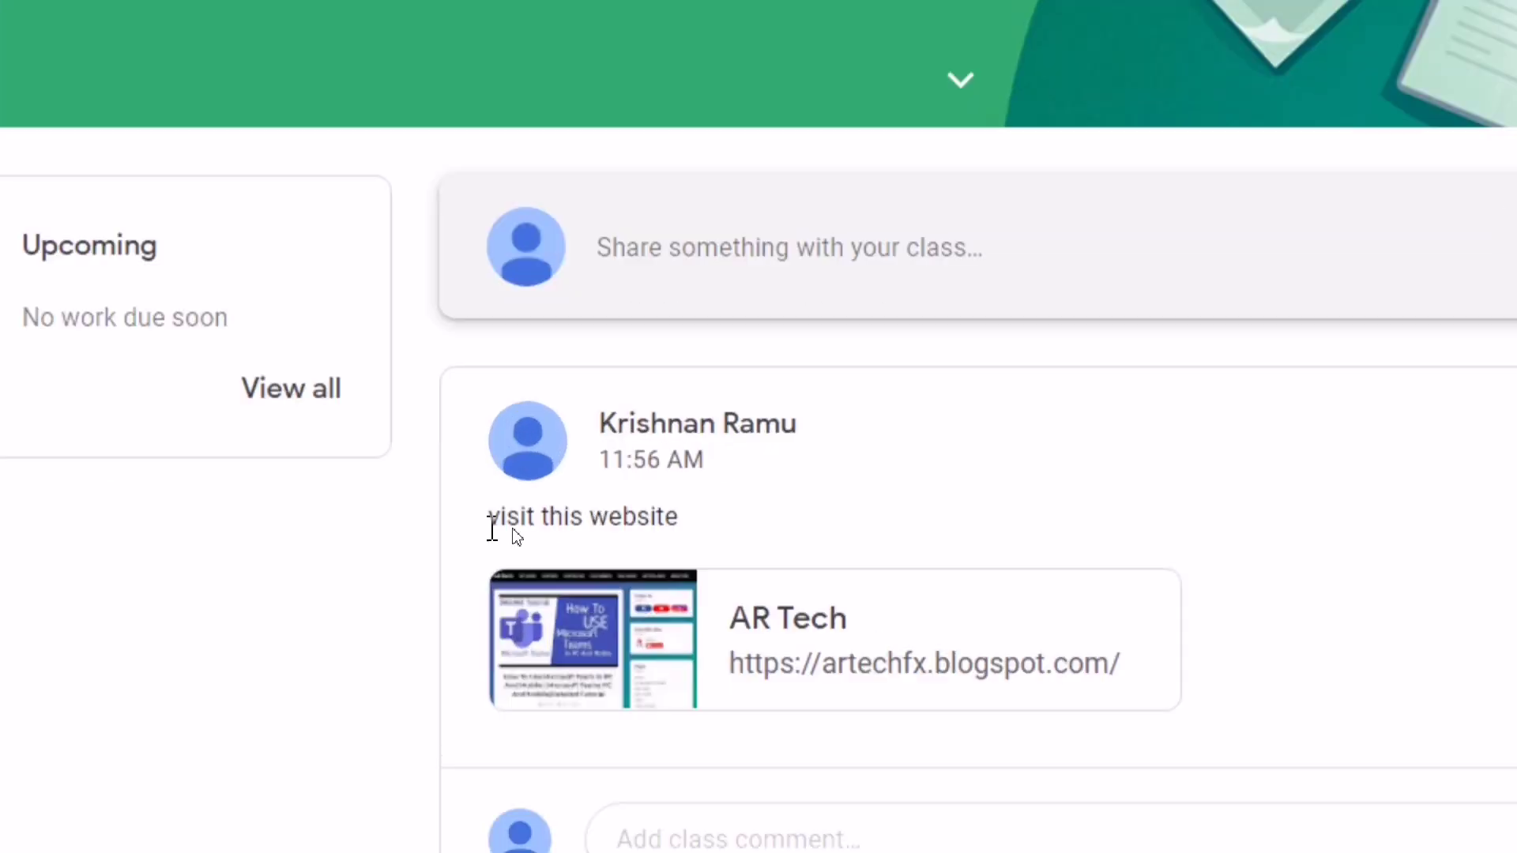
Go to the Classes home page through the Classroom navigation drawer
drag(491, 513, 727, 542)
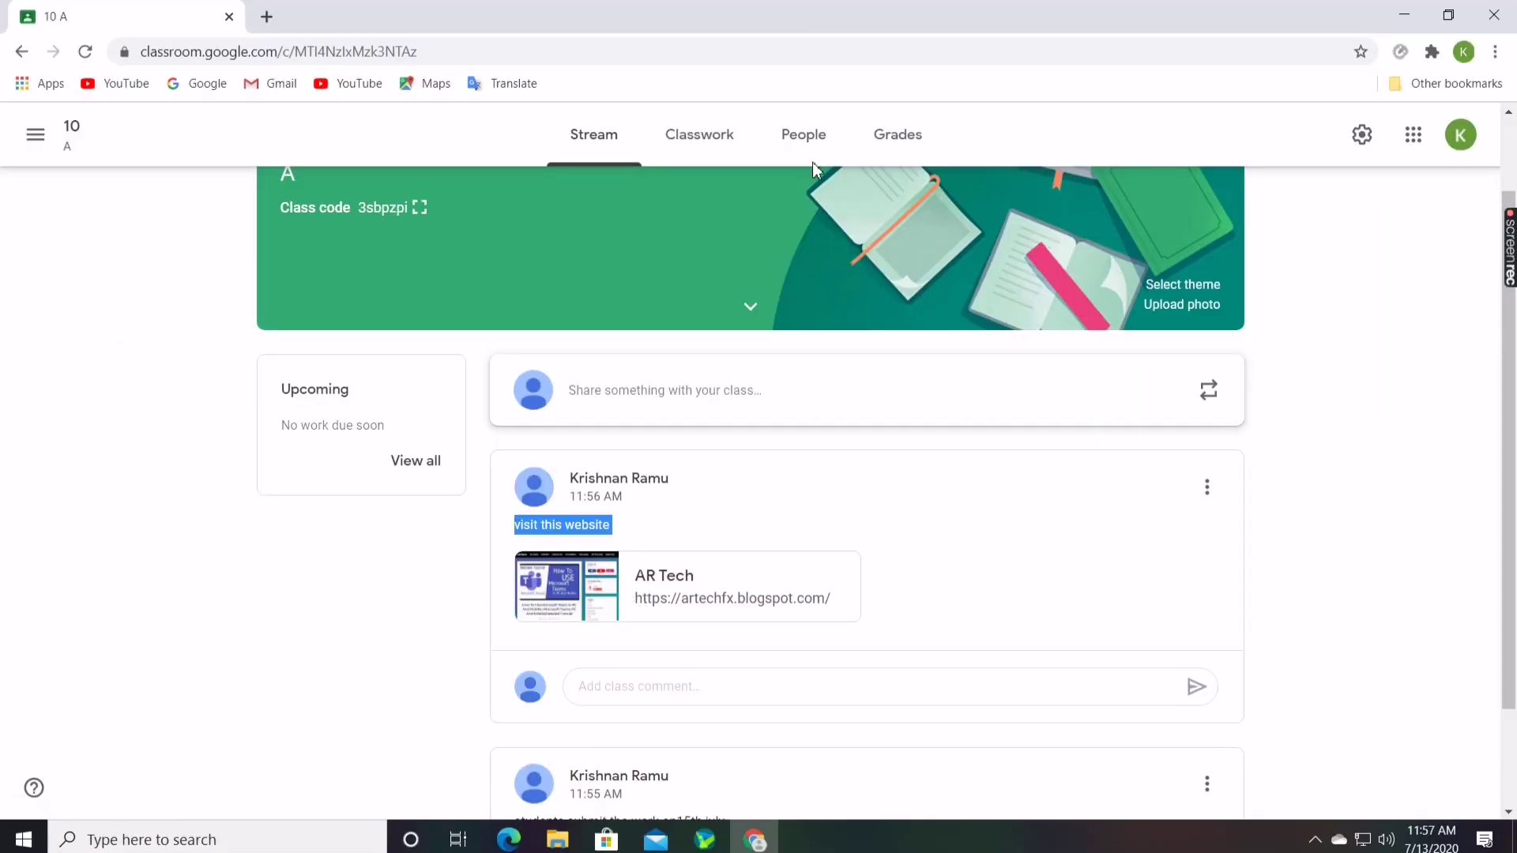
scroll(1272, 431, up, 2)
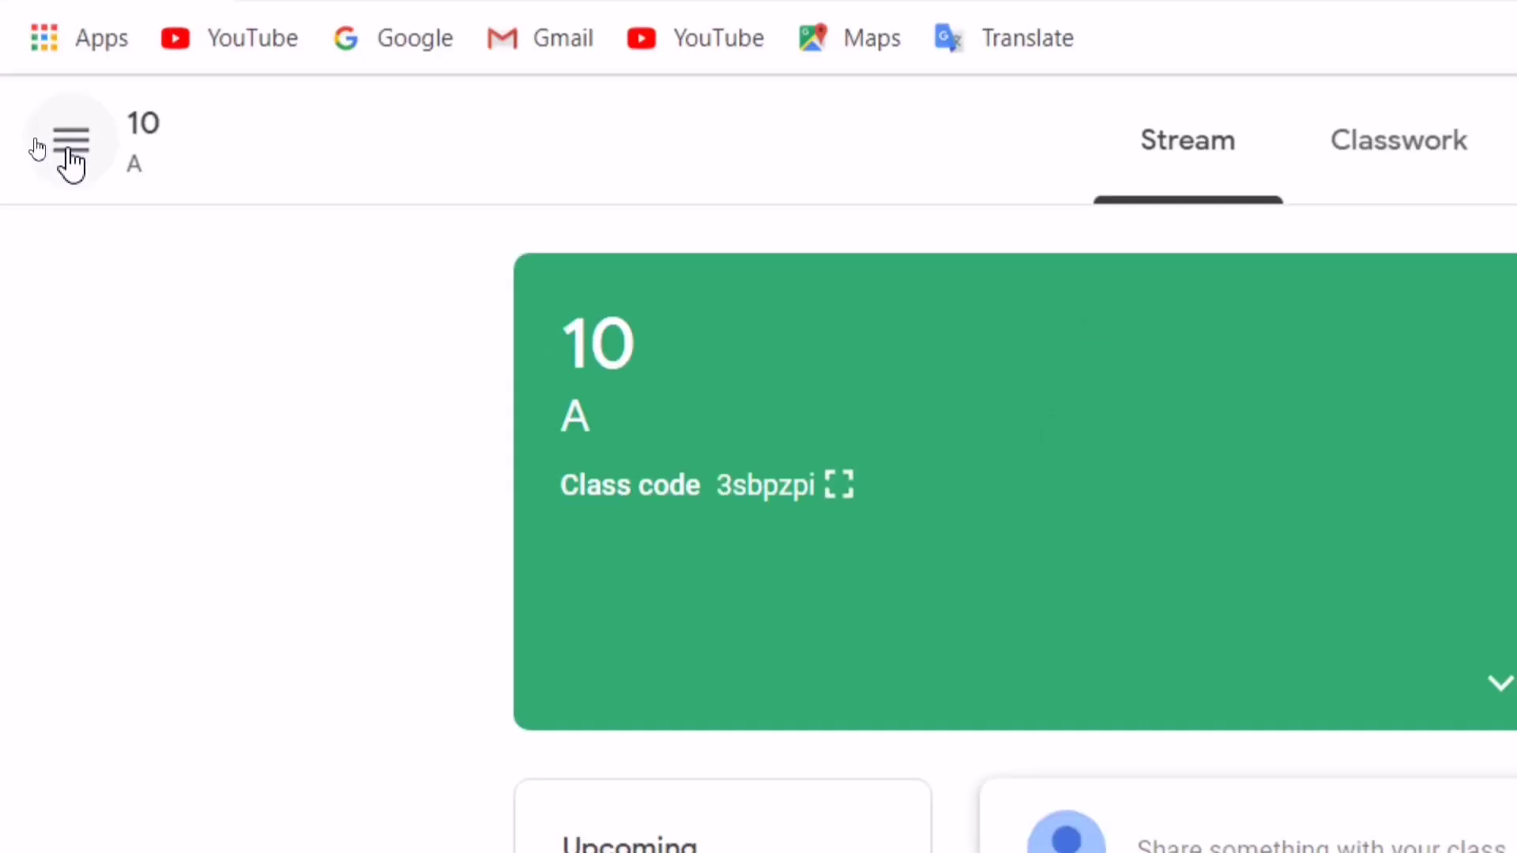
click(35, 135)
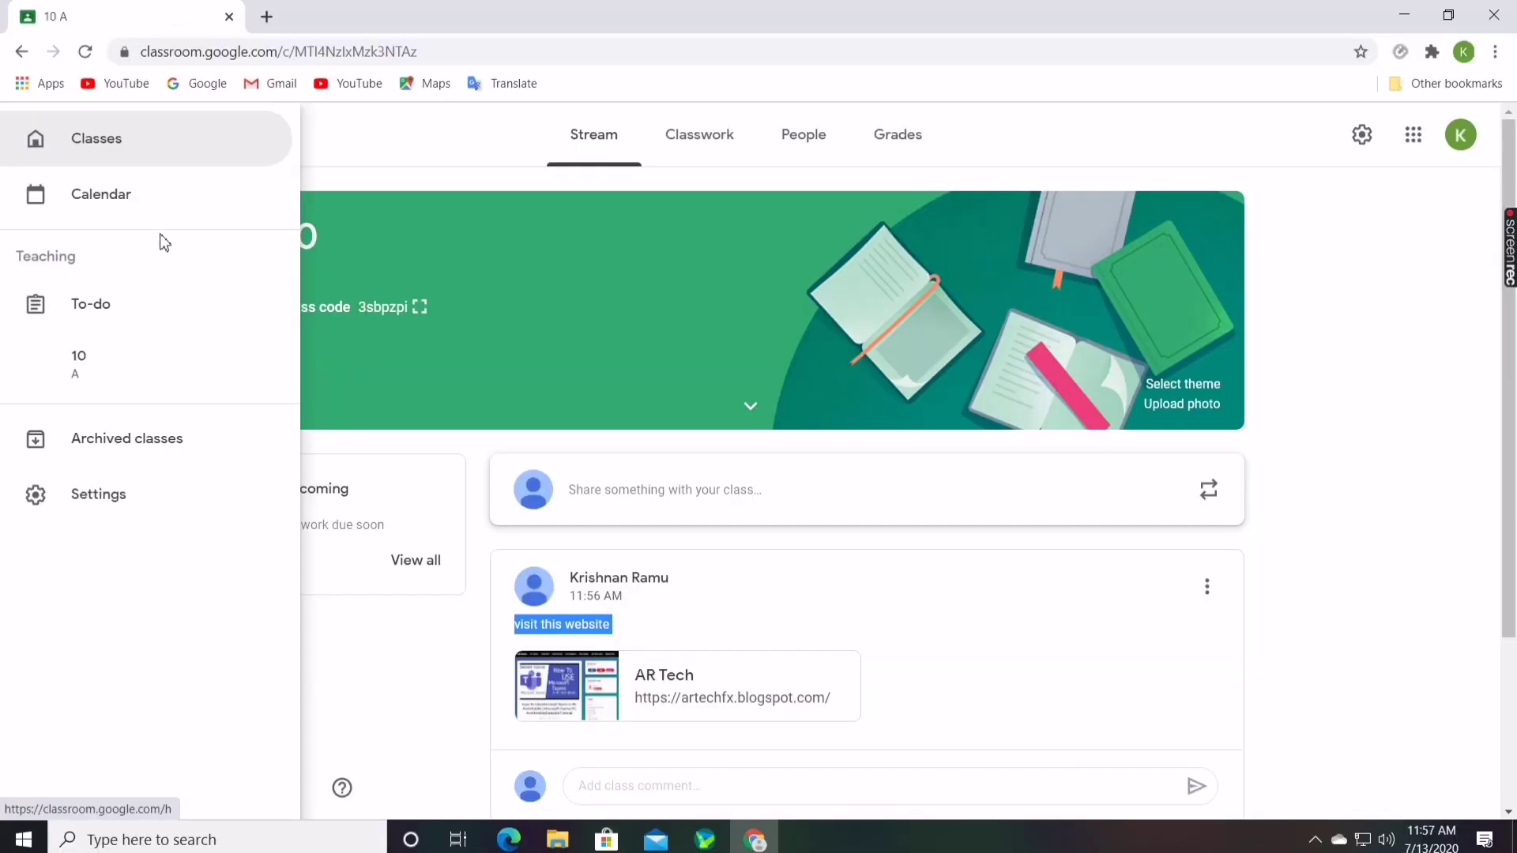
scroll(142, 201, down, 1)
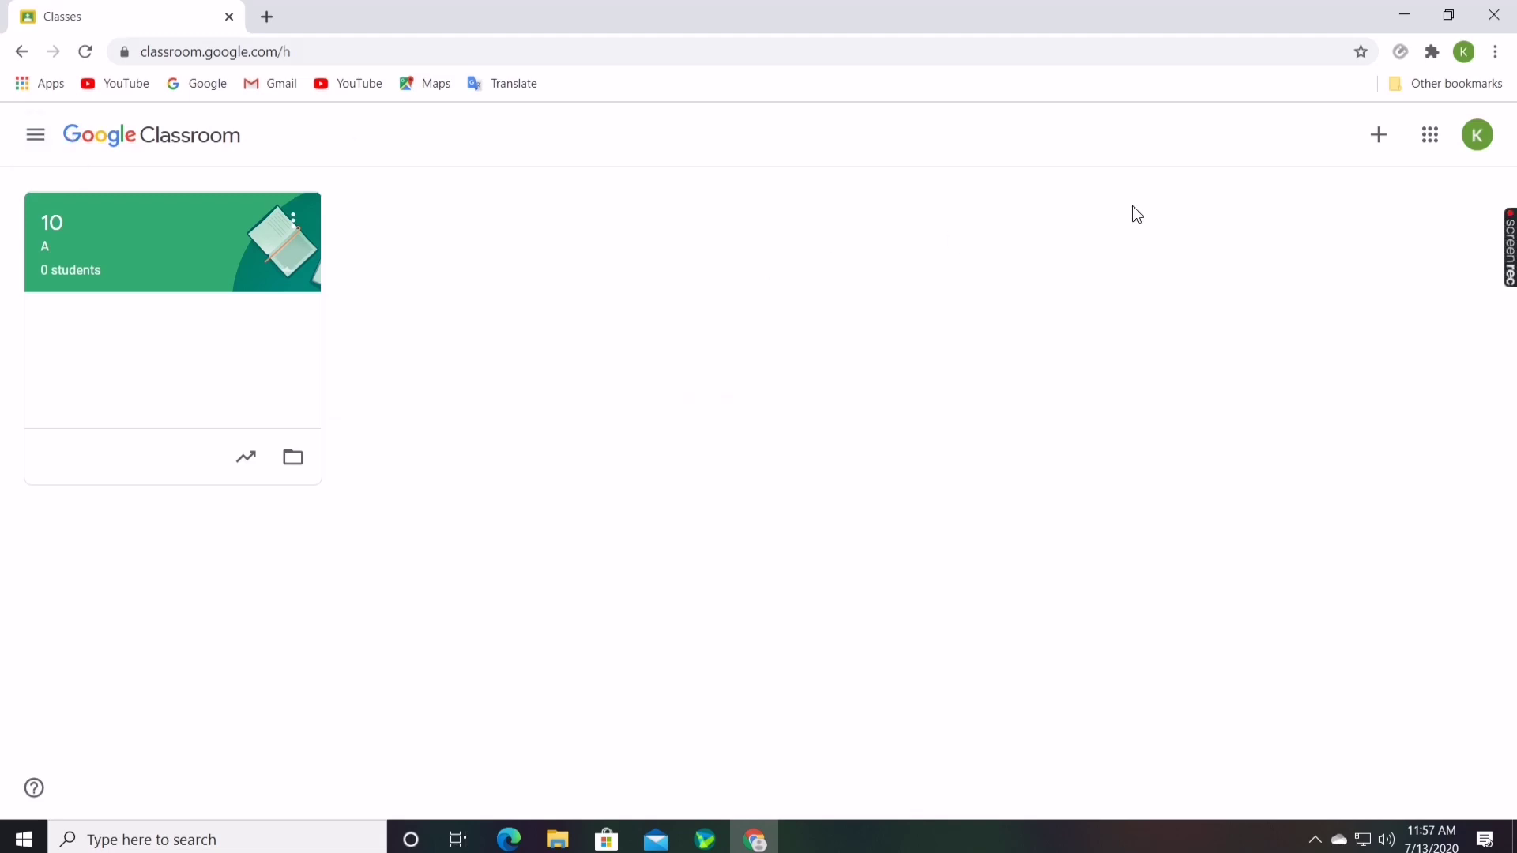
Try Create class, back out of the school notice, then choose Join class
click(1380, 138)
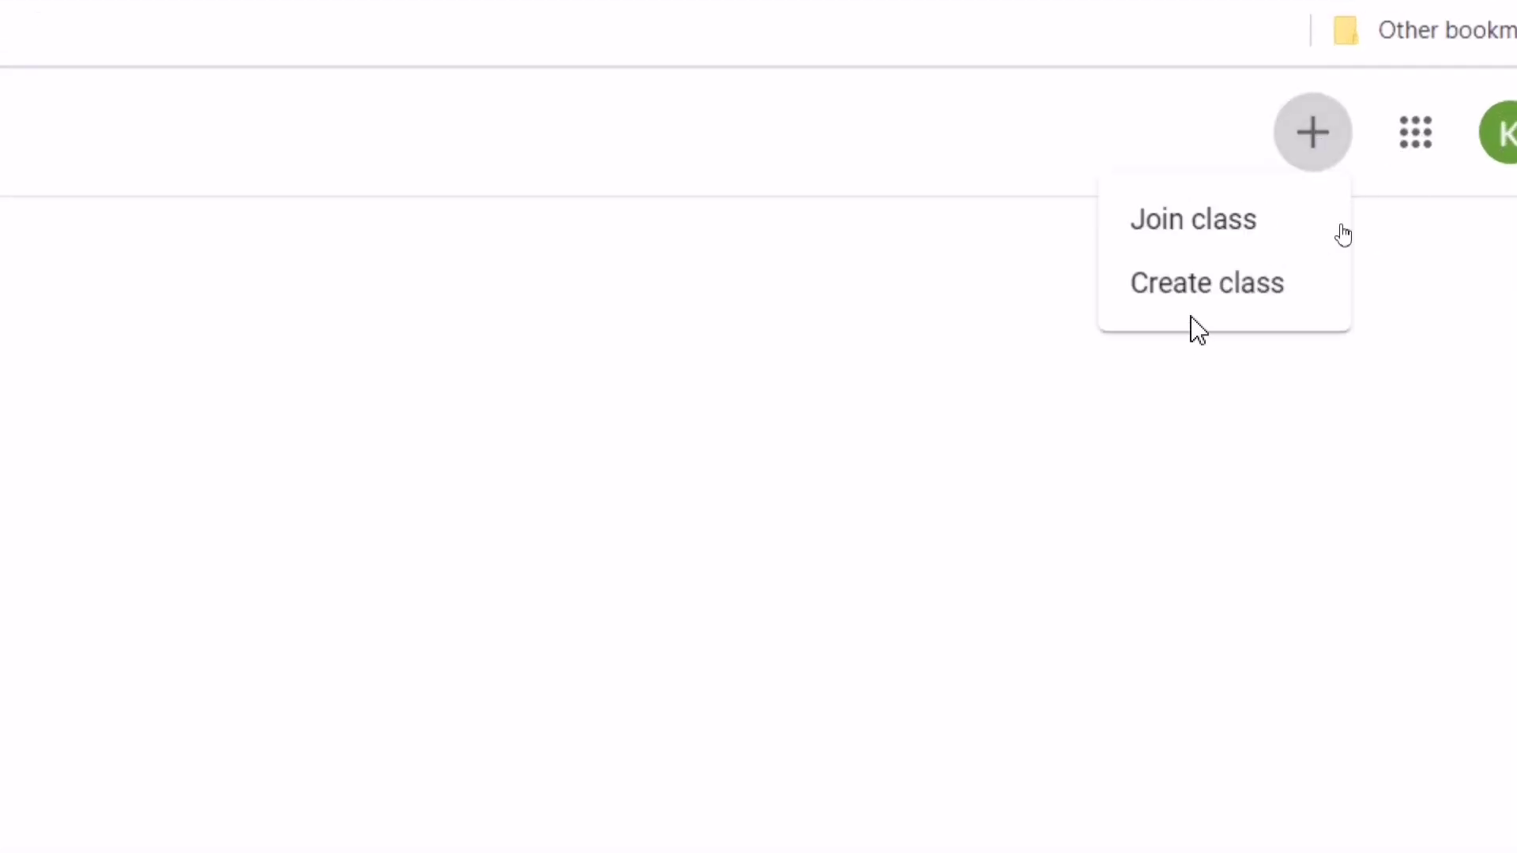
click(1239, 310)
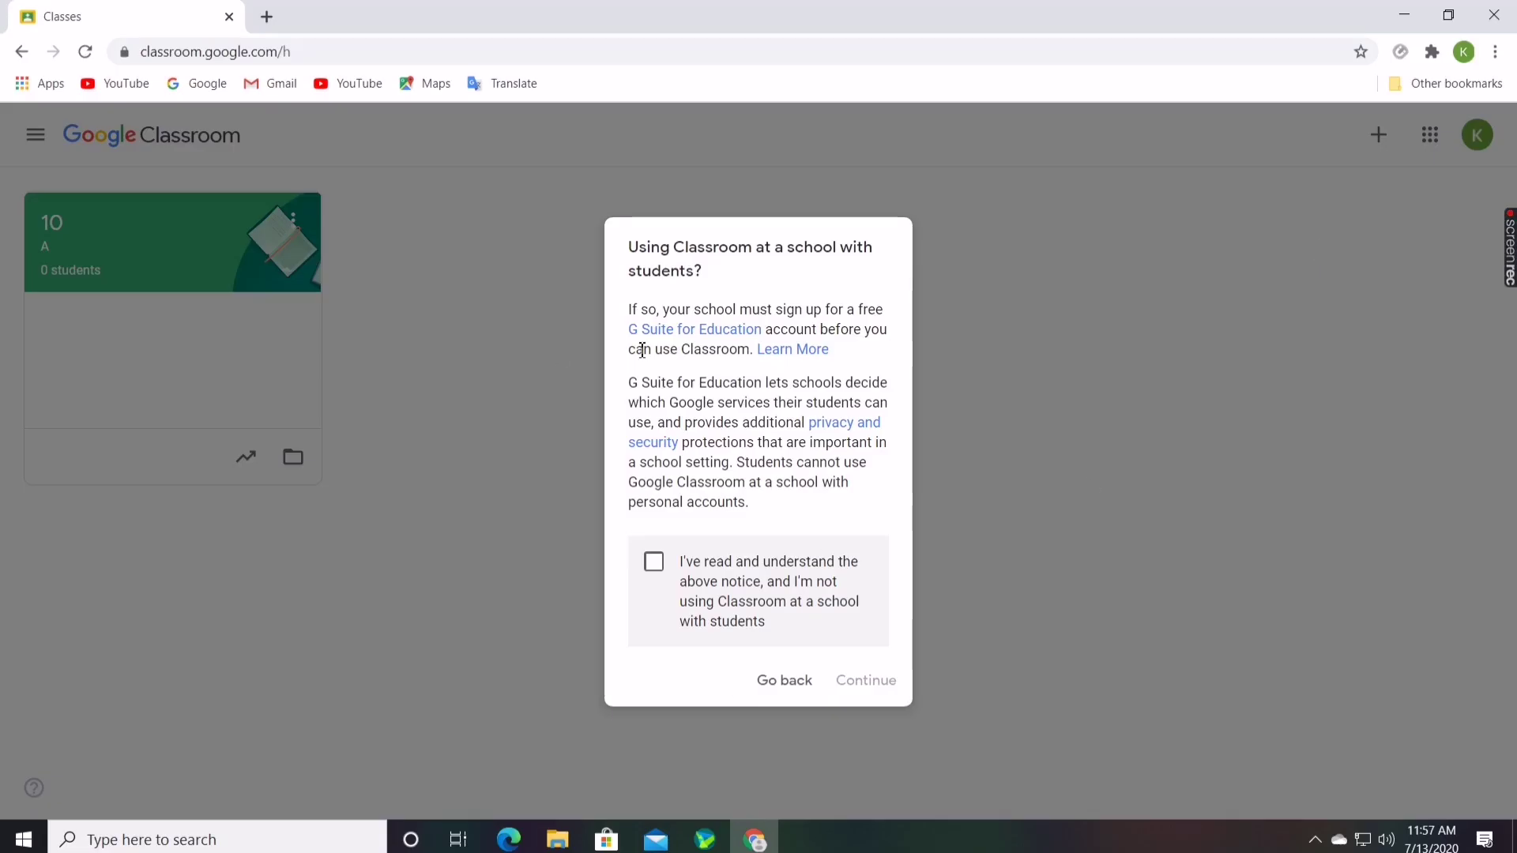
click(799, 690)
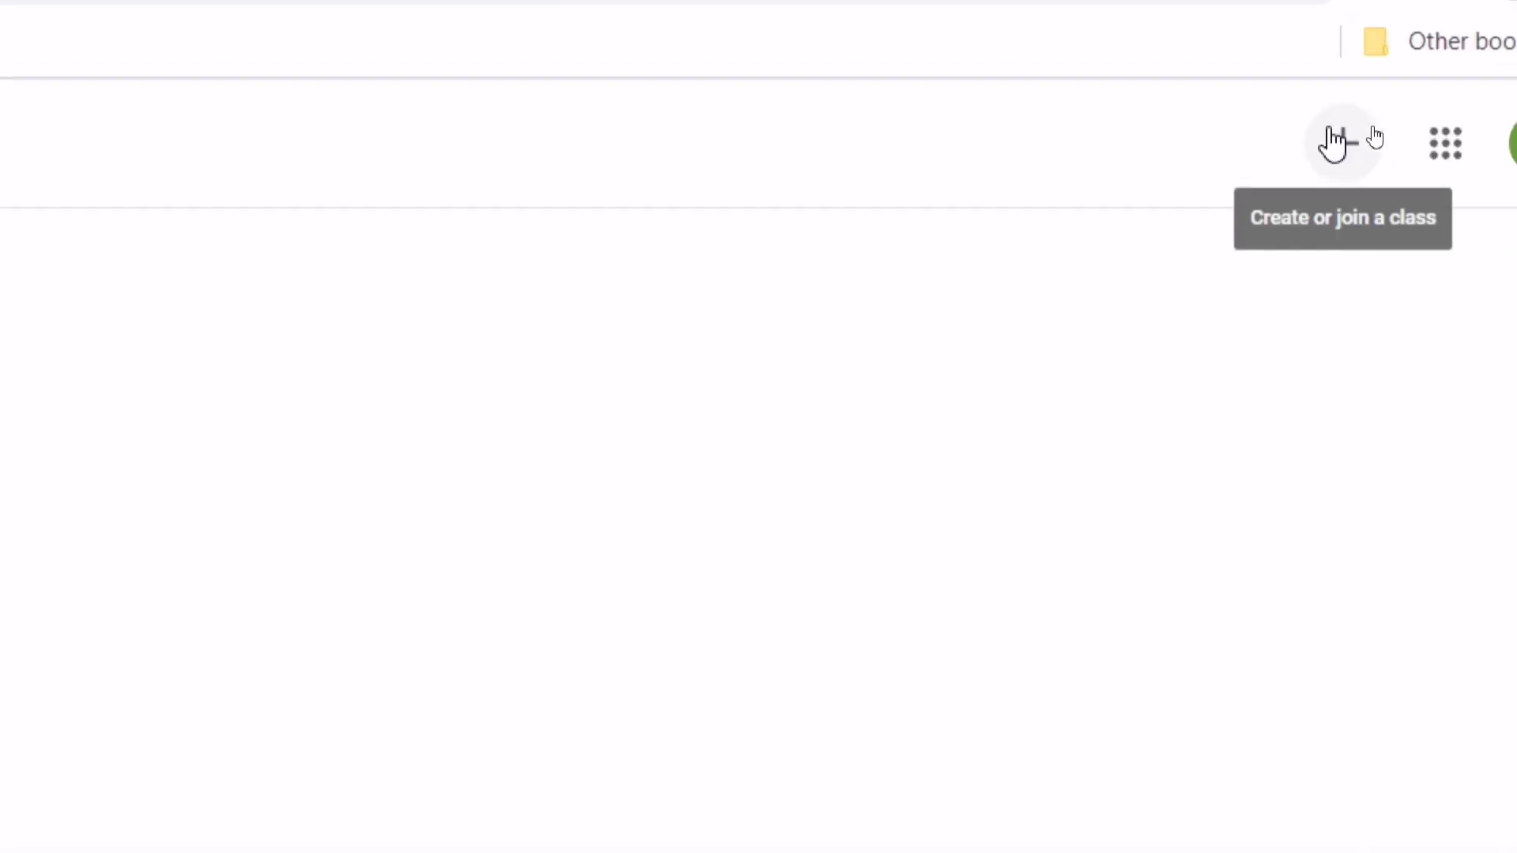
click(1334, 145)
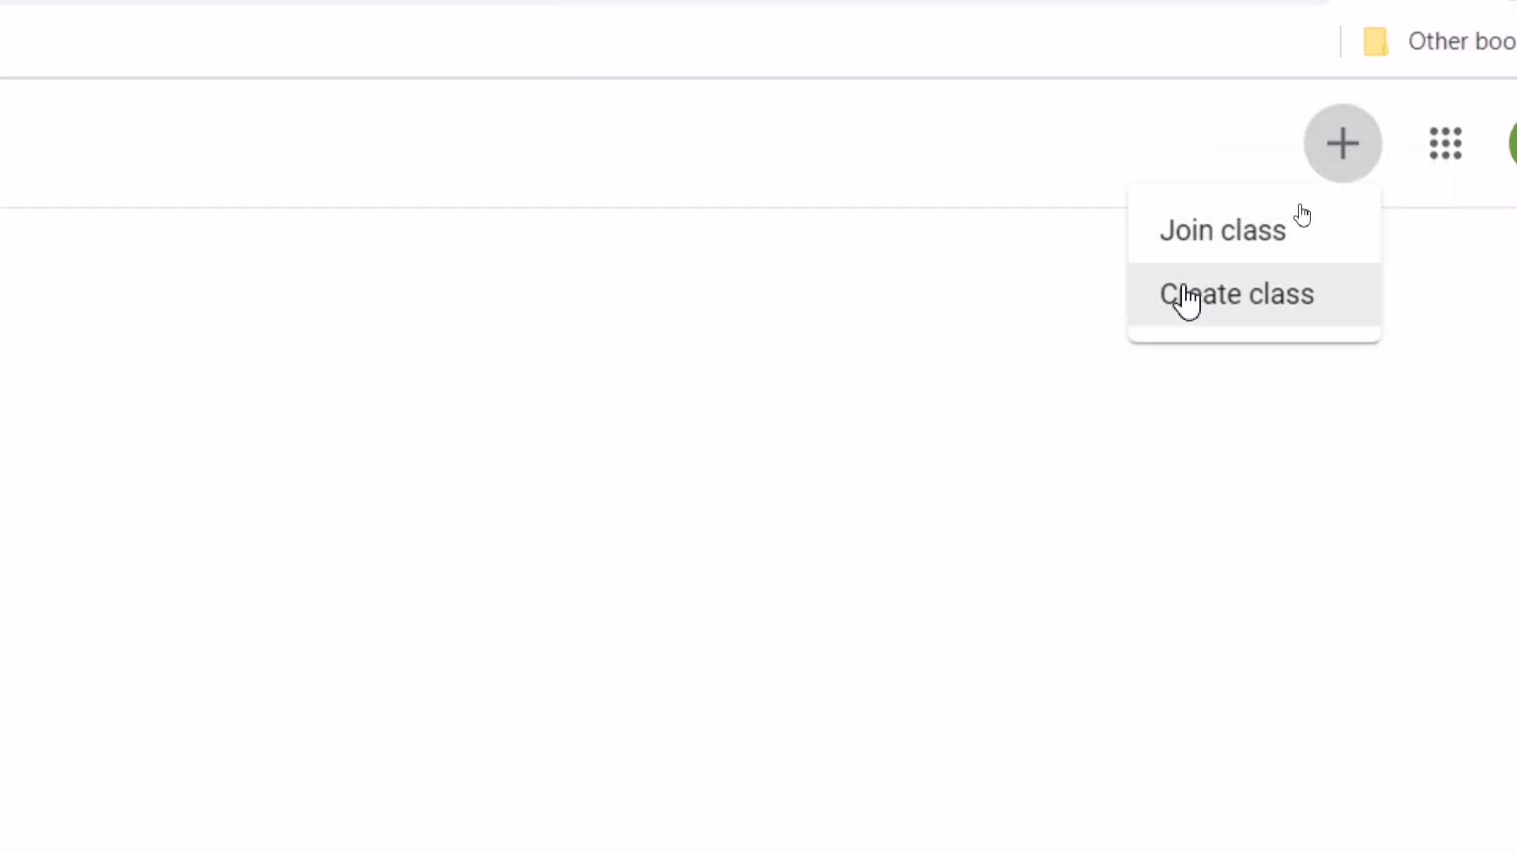
click(1221, 236)
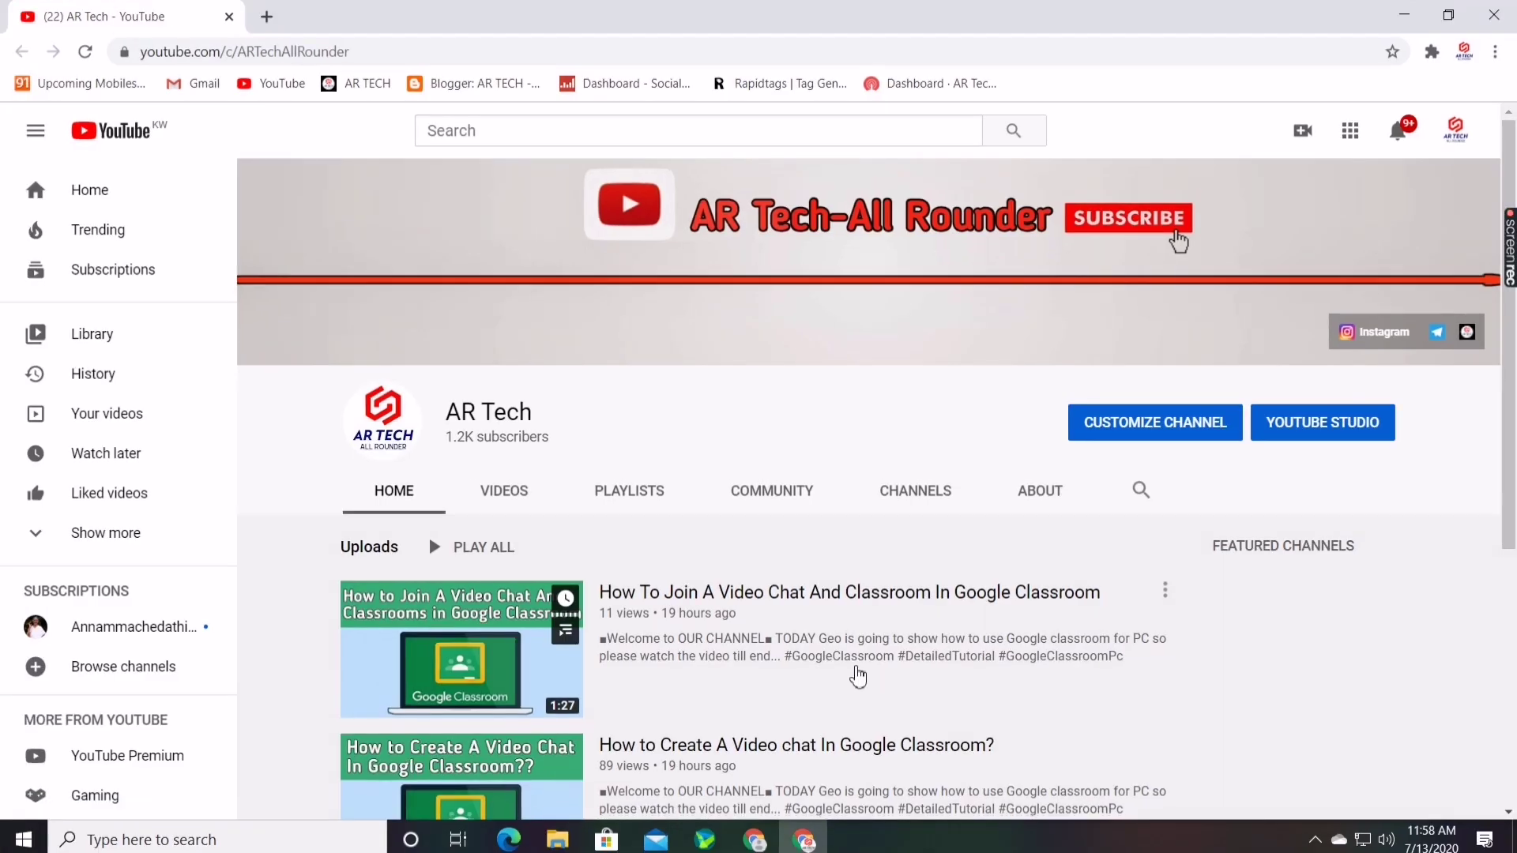
Browse the AR Tech channel home, then switch to the Videos tab and scroll its uploads
scroll(830, 667, down, 1)
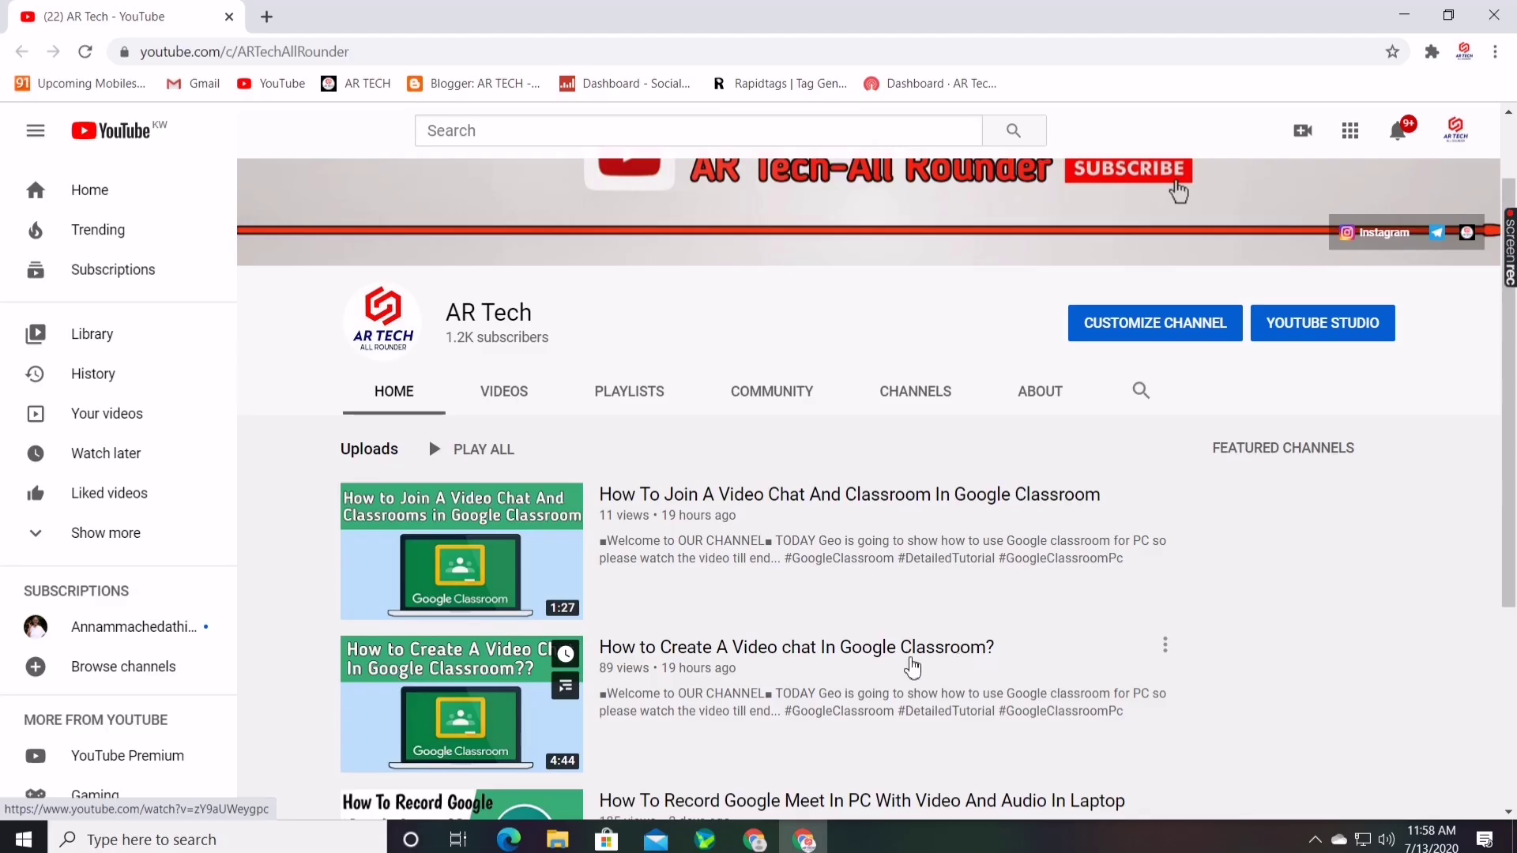
scroll(892, 672, down, 2)
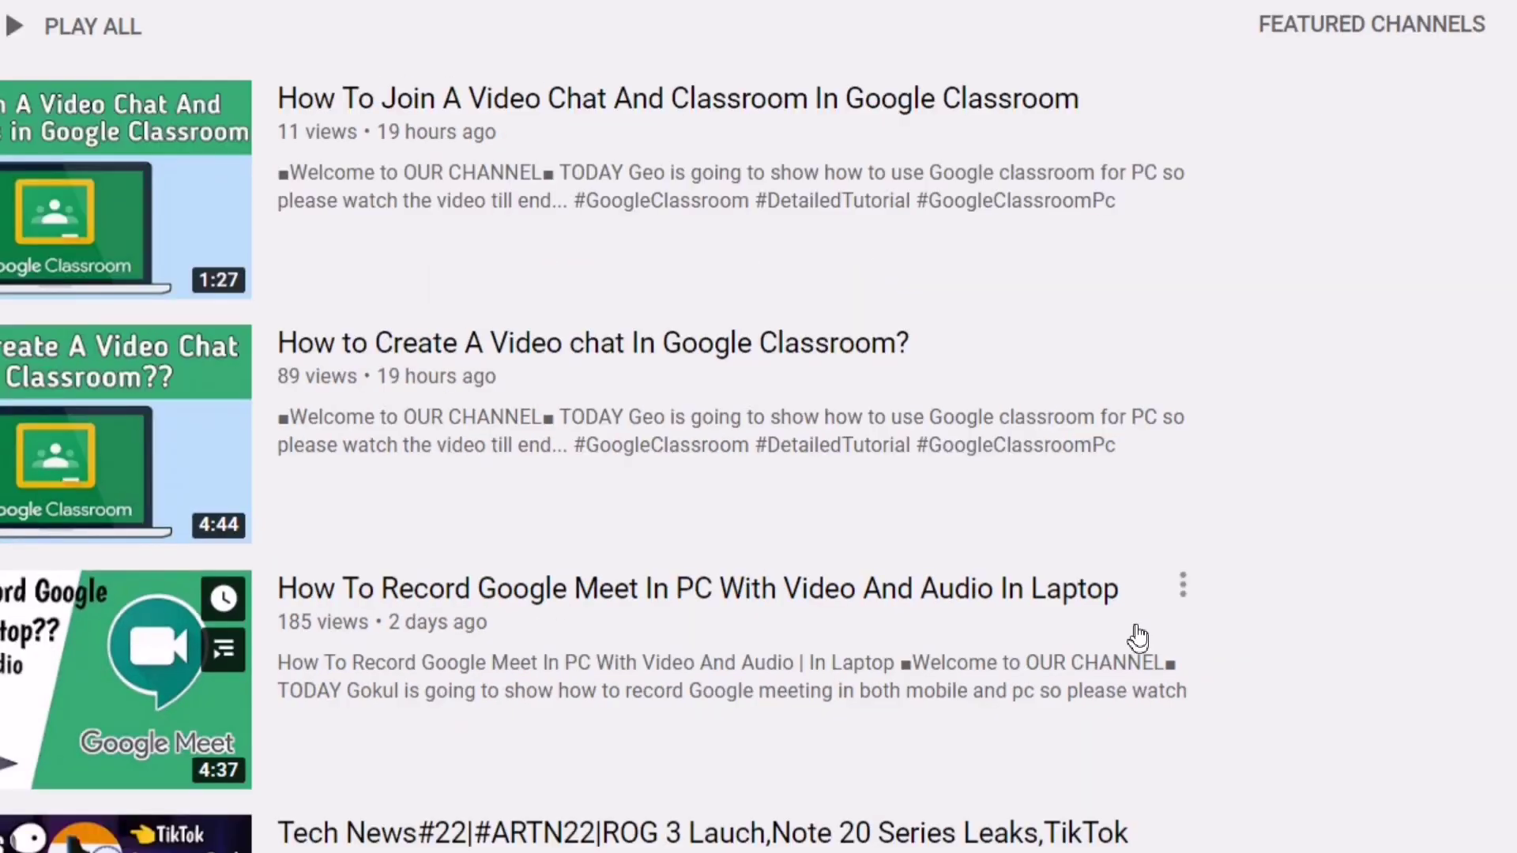
scroll(987, 640, down, 2)
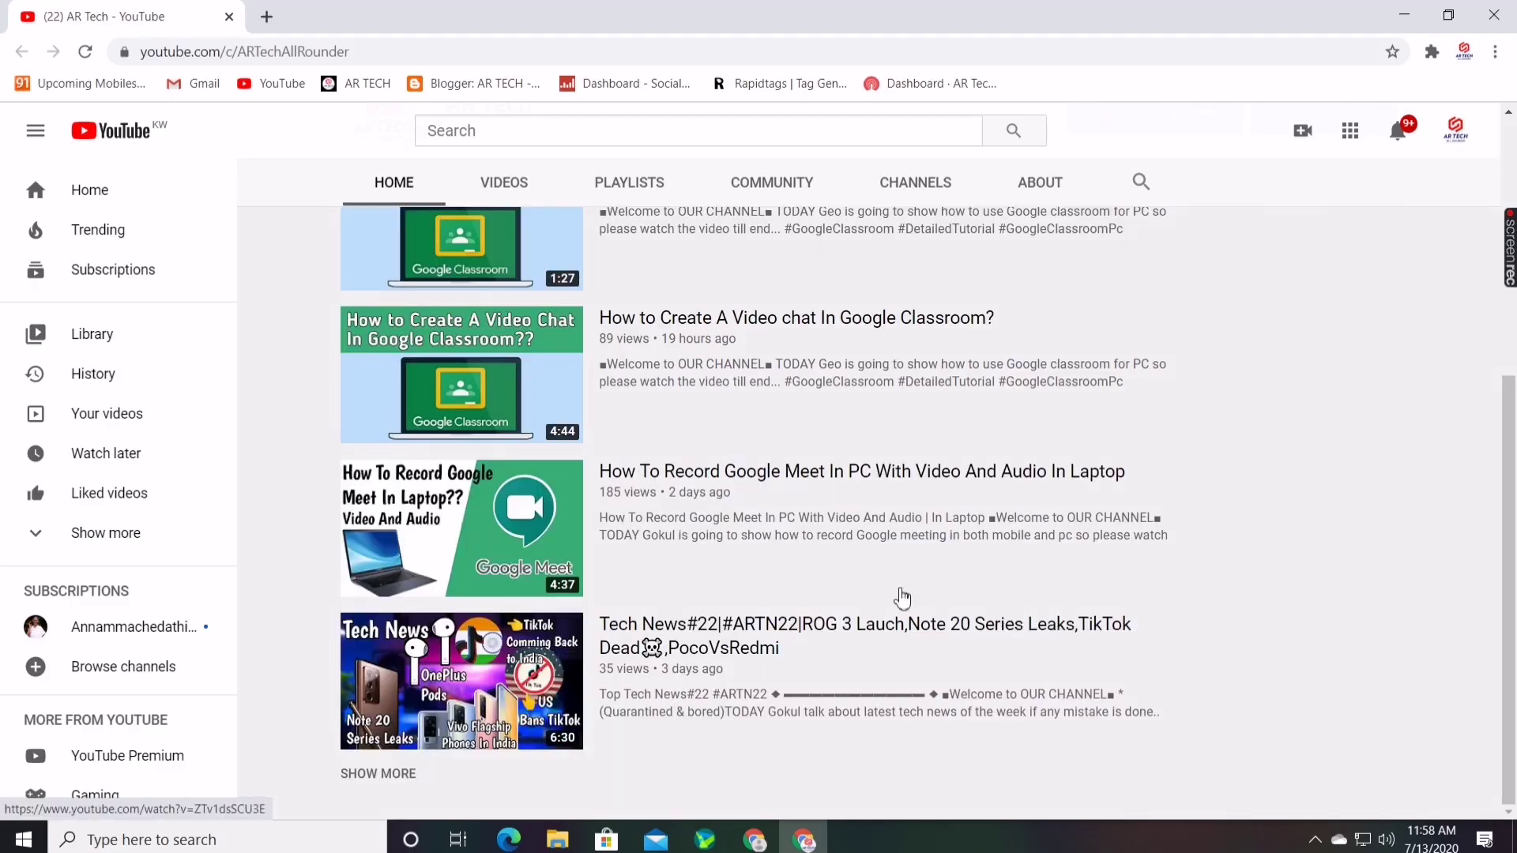
scroll(902, 598, up, 5)
click(497, 491)
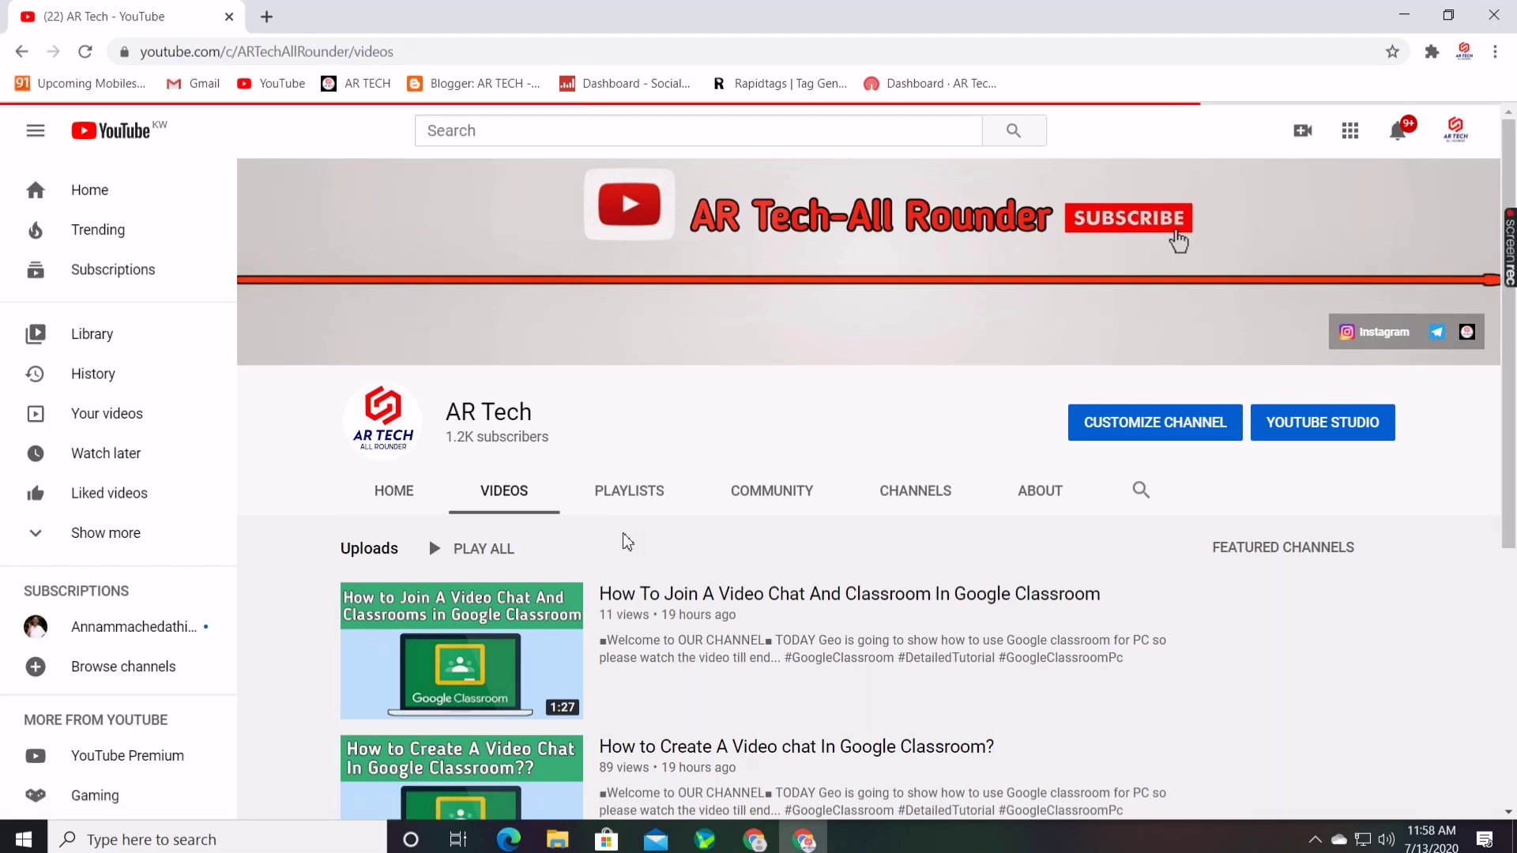
scroll(614, 537, down, 2)
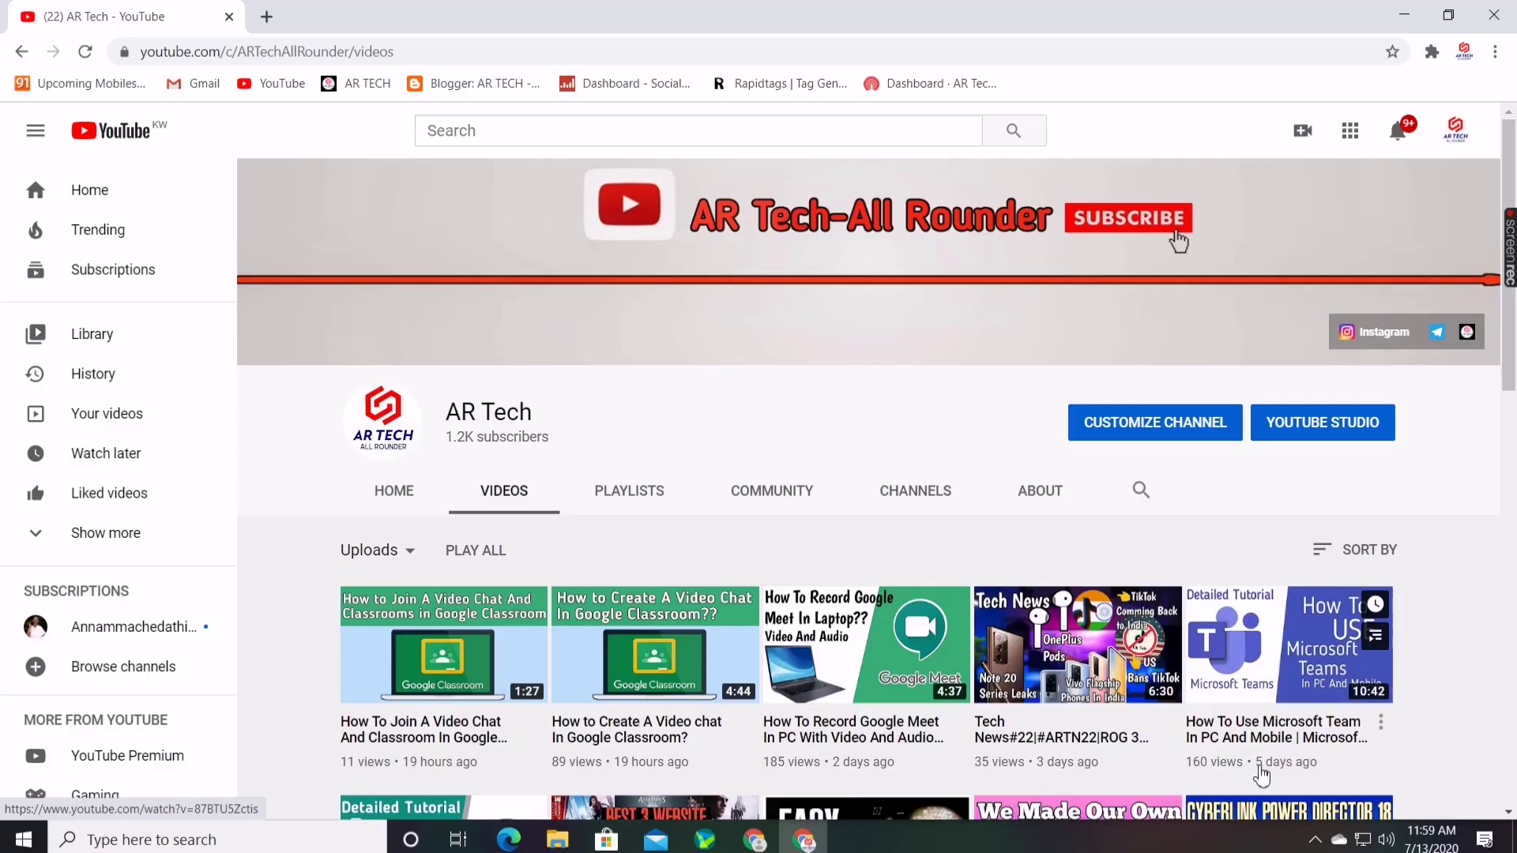
scroll(161, 731, down, 4)
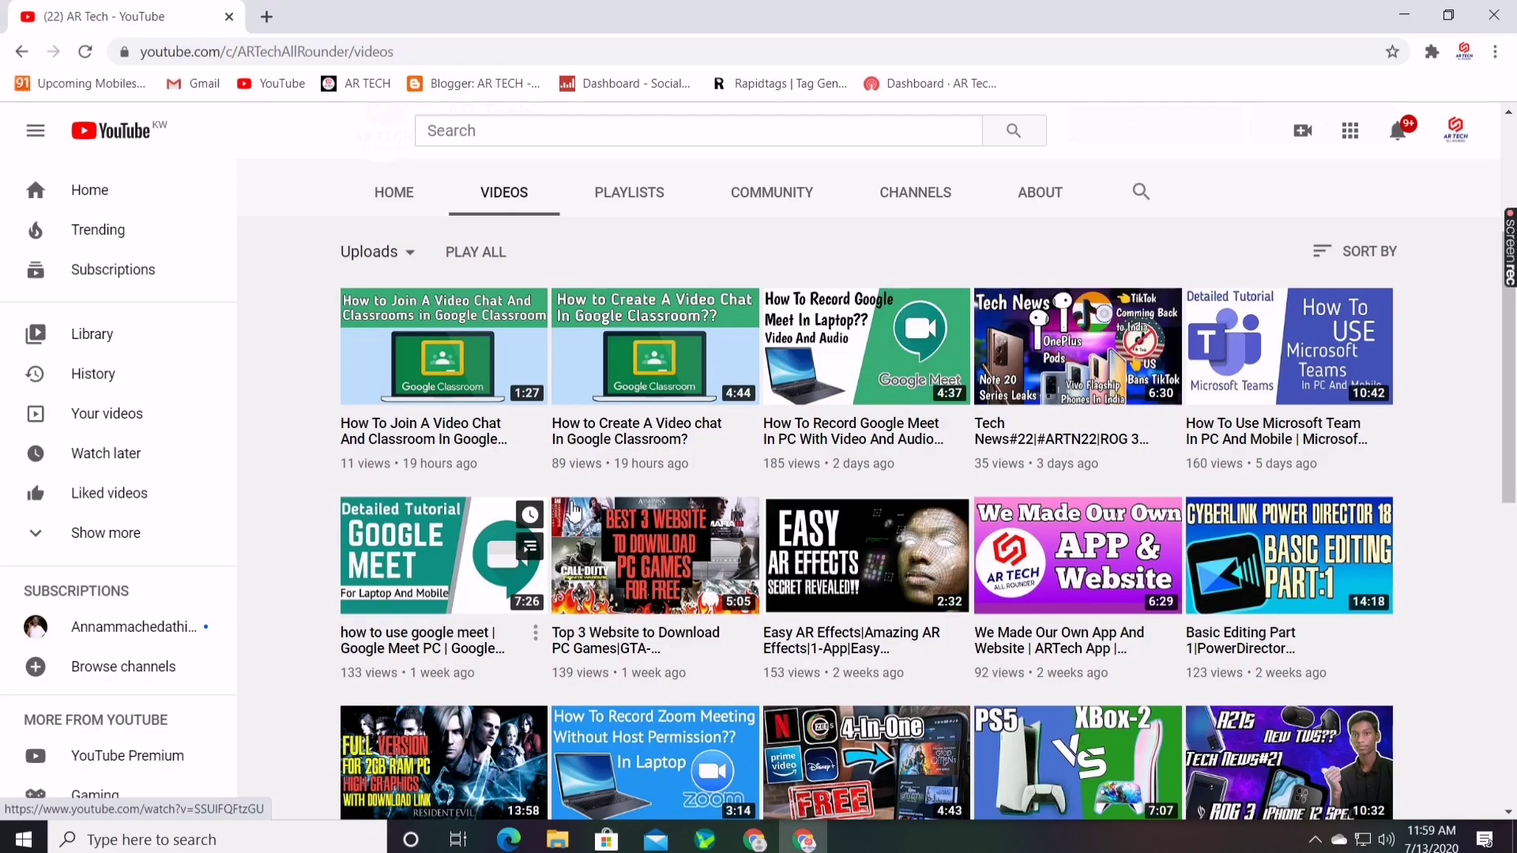
scroll(573, 512, up, 4)
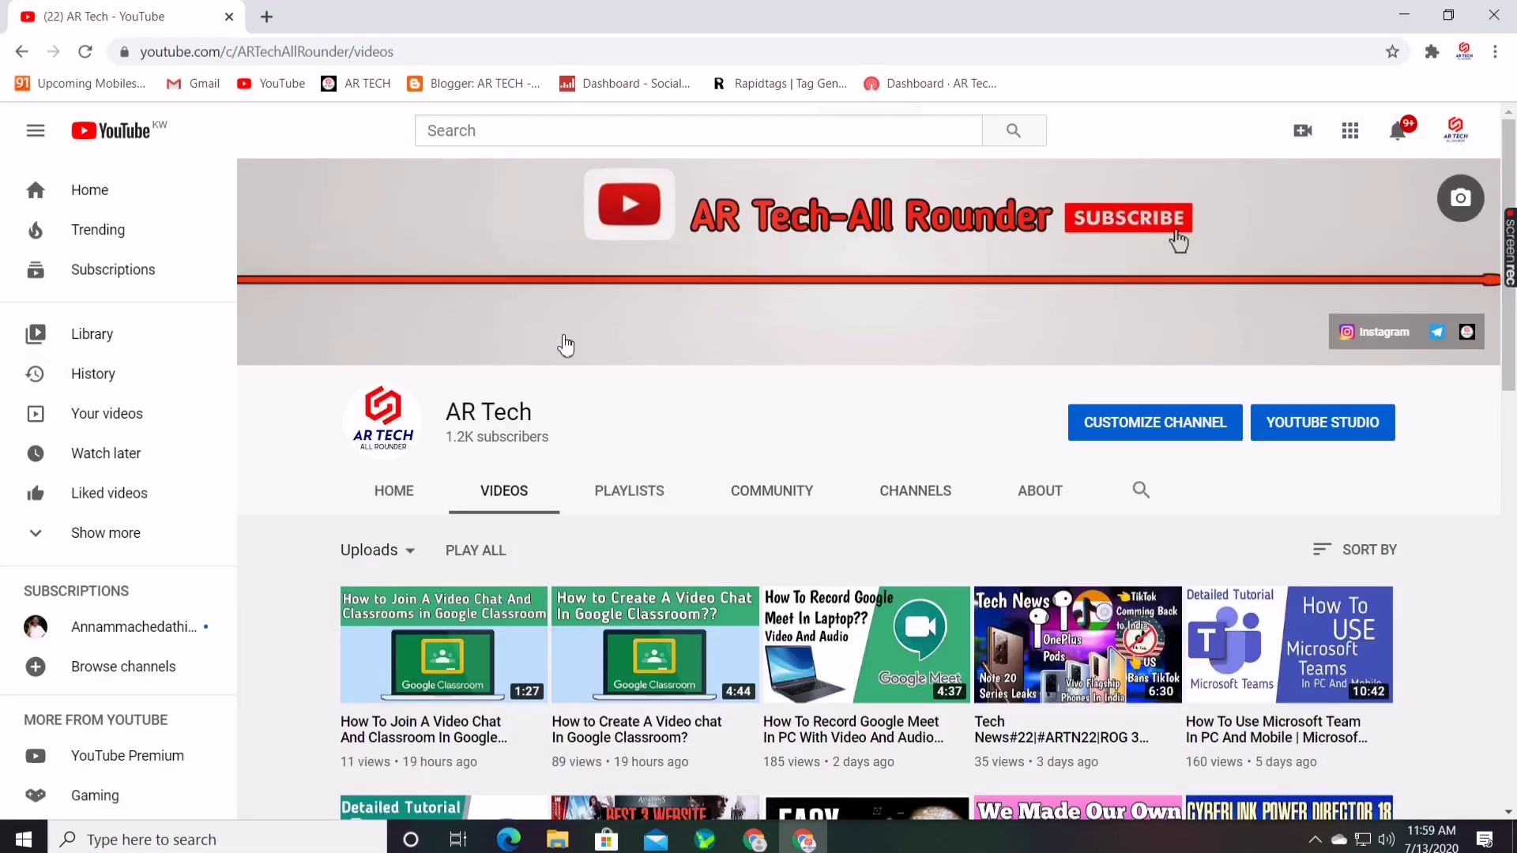